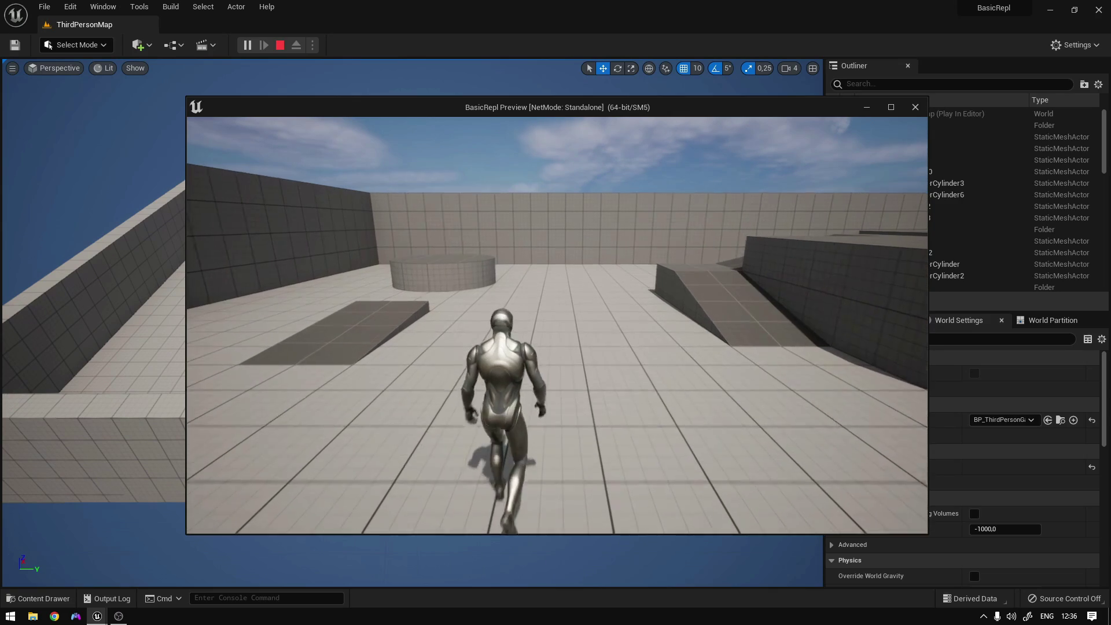
Test the third-person character in the preview by running and jumping around the map's ramps and blocks, and end the play session.
key(w)
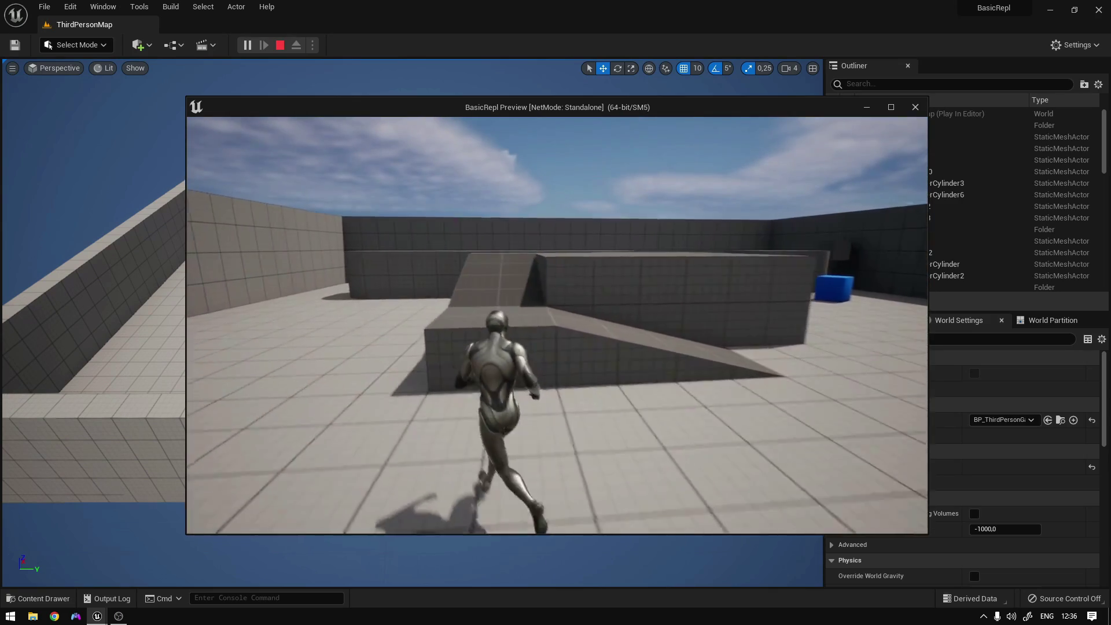
key(space)
key(w)
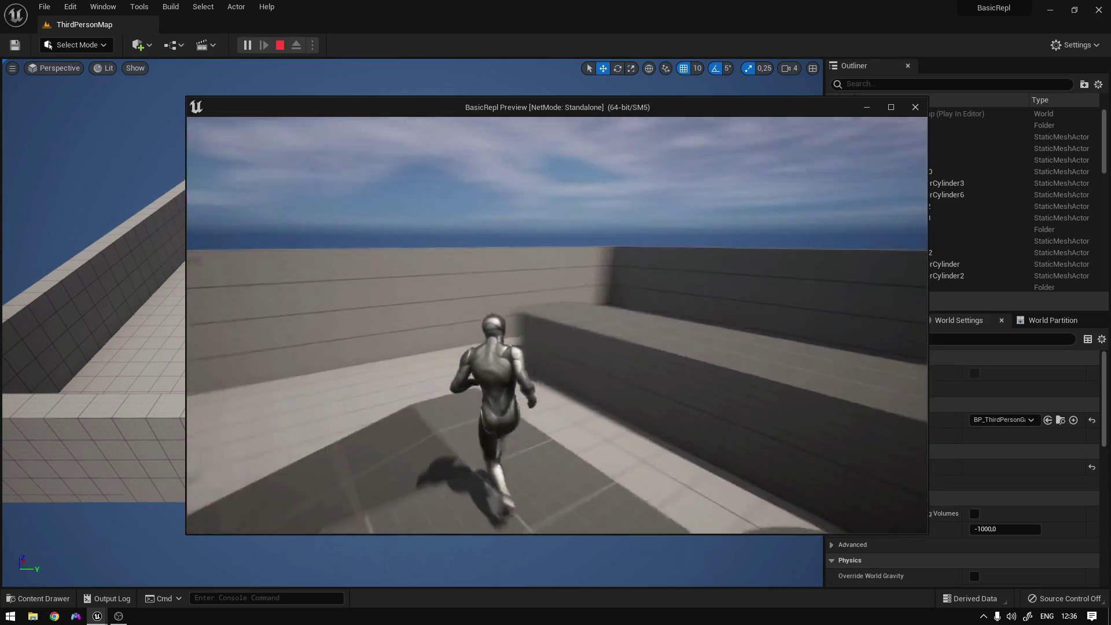
key(w)
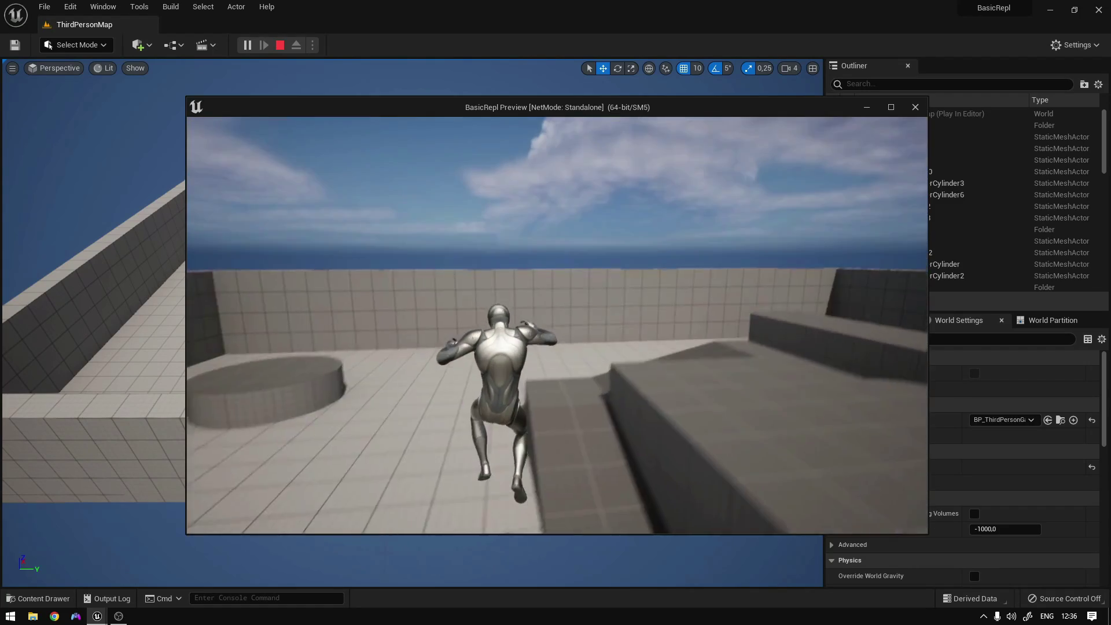
key(space)
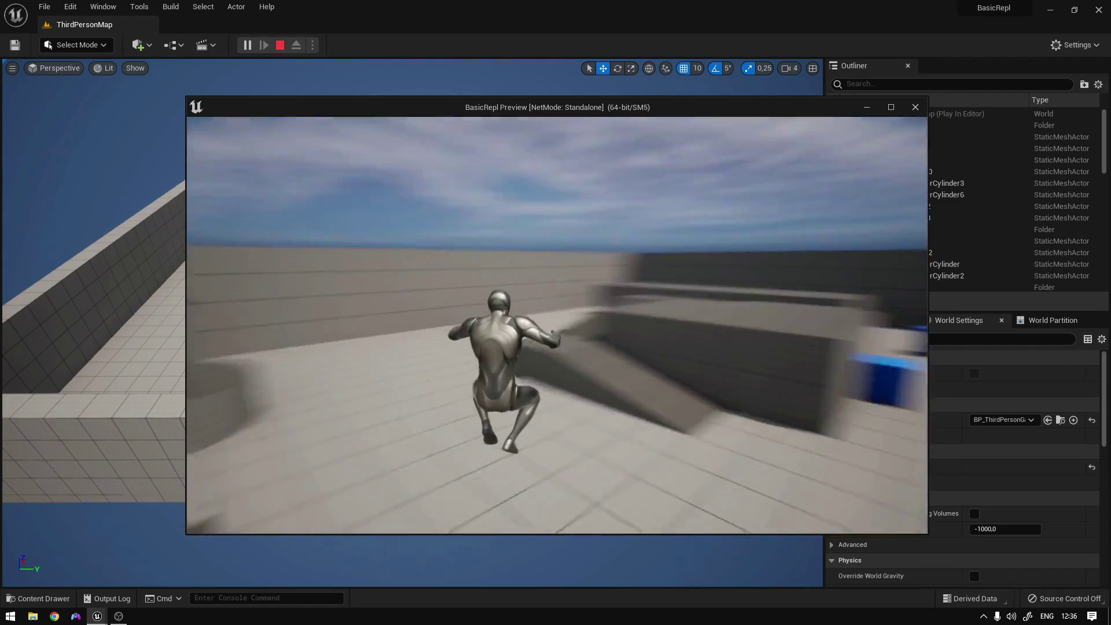
key(d)
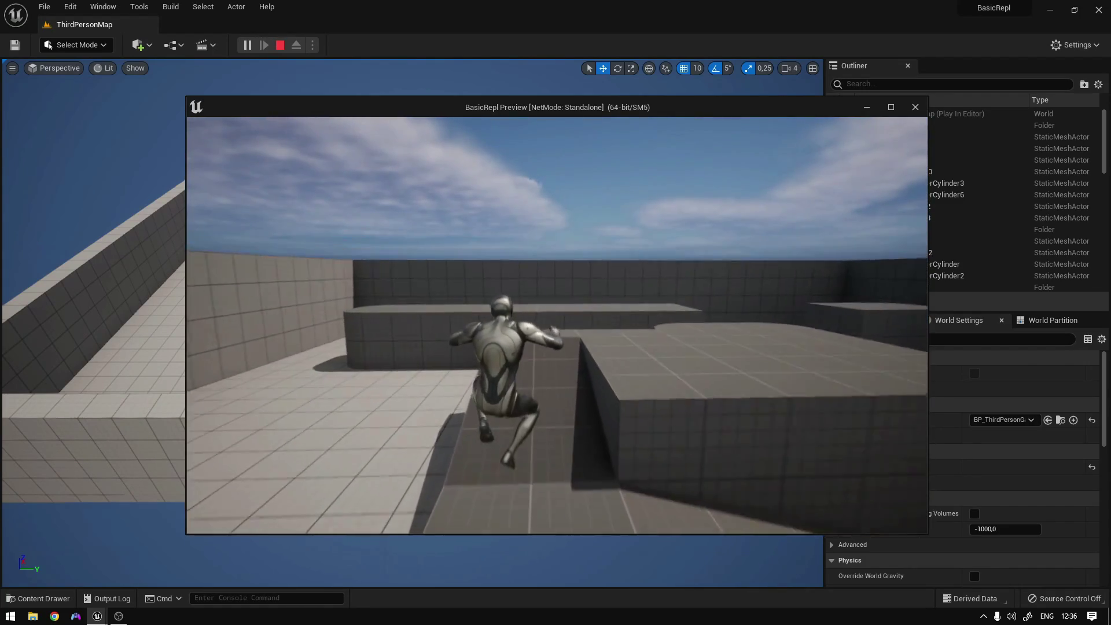
key(w)
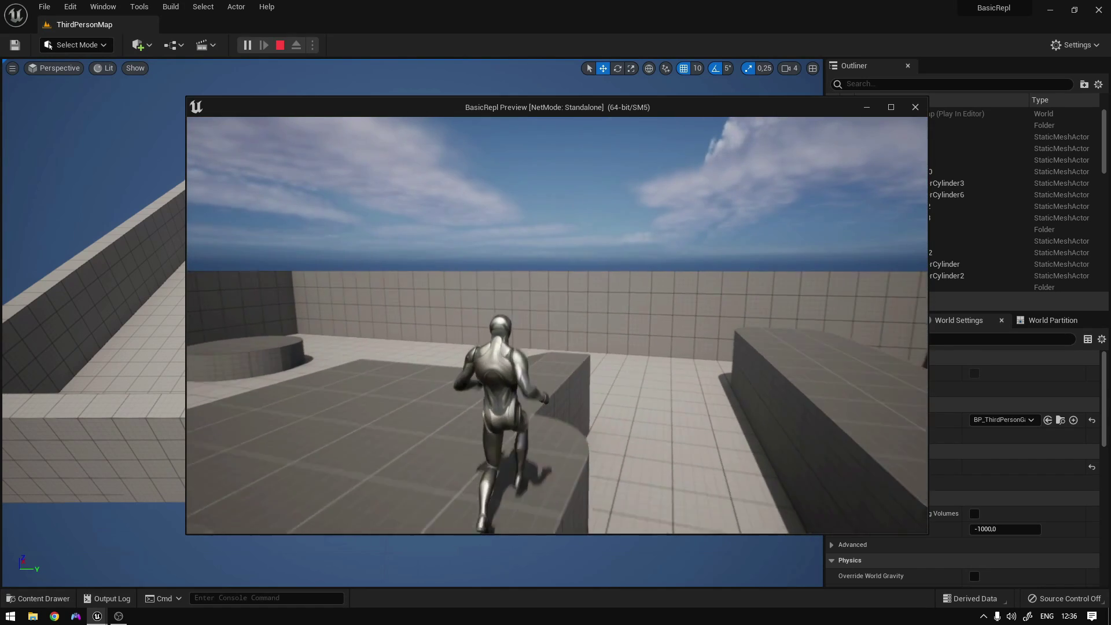
key(w)
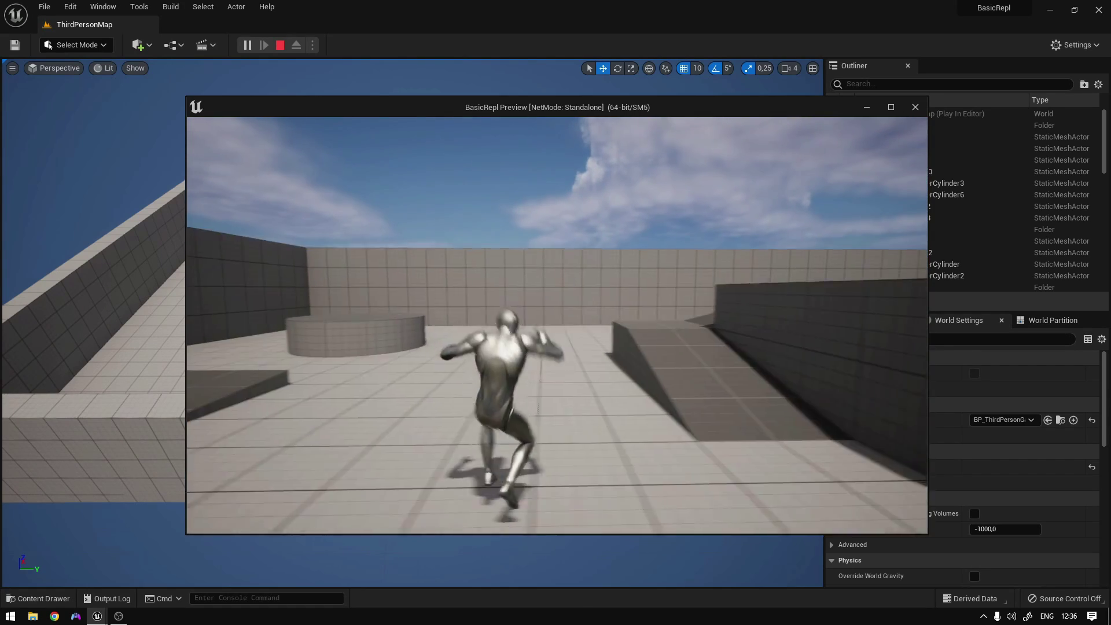
key(s)
key(d)
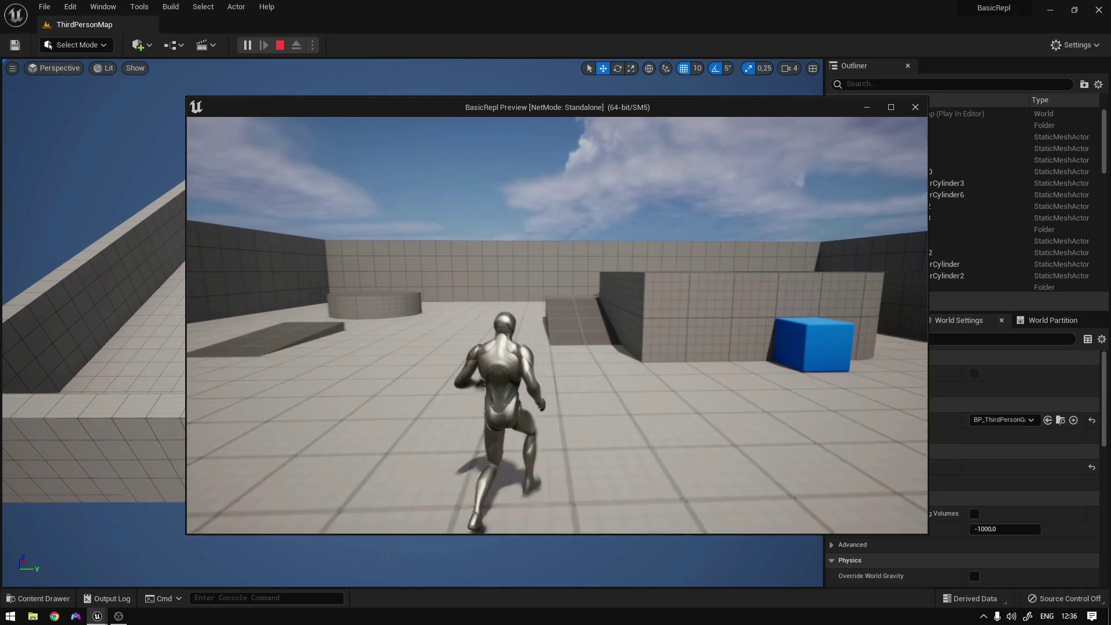
key(w)
key(space)
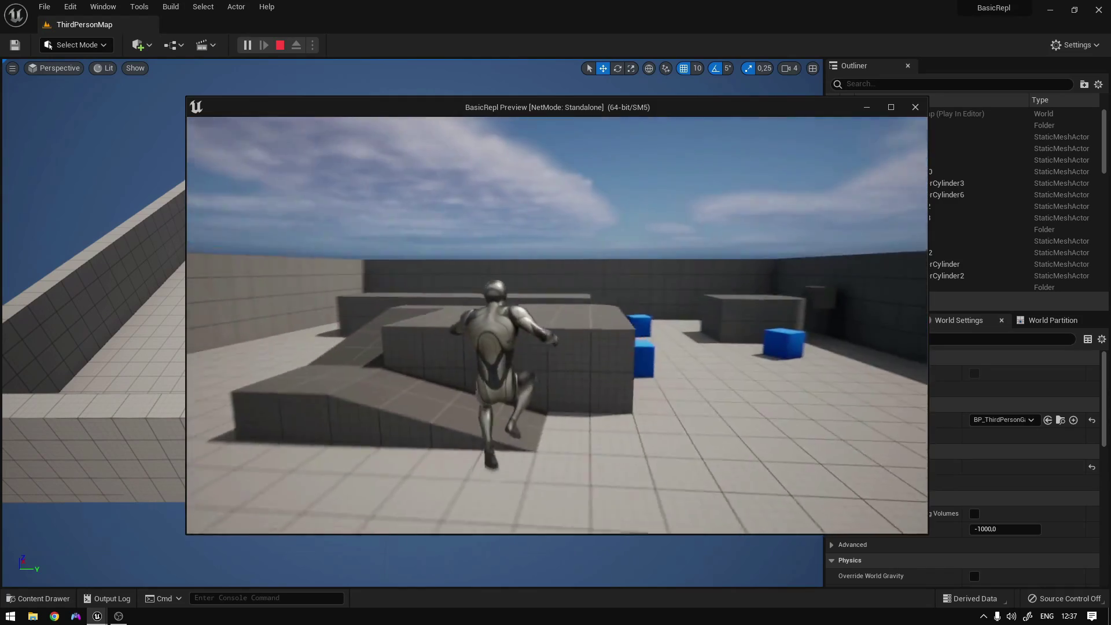
key(w)
key(space)
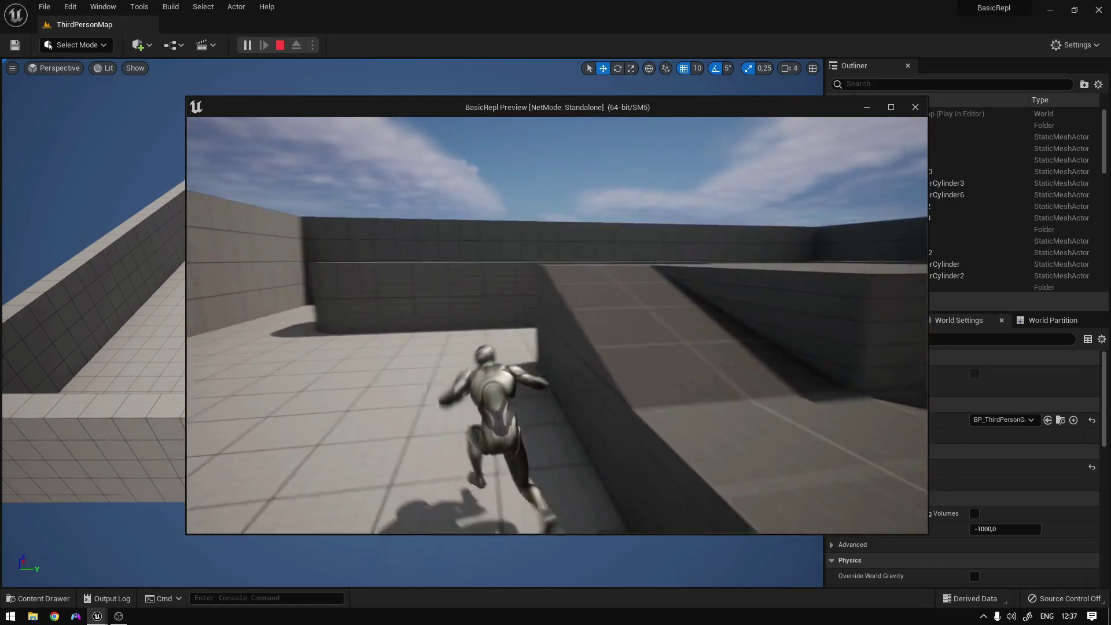
key(w)
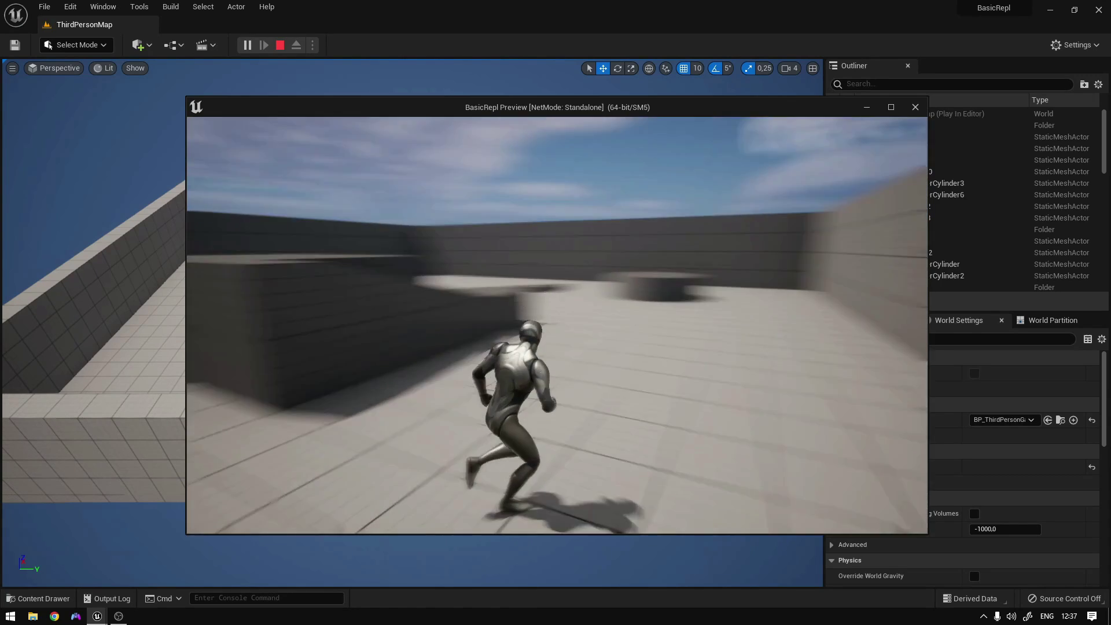
key(Escape)
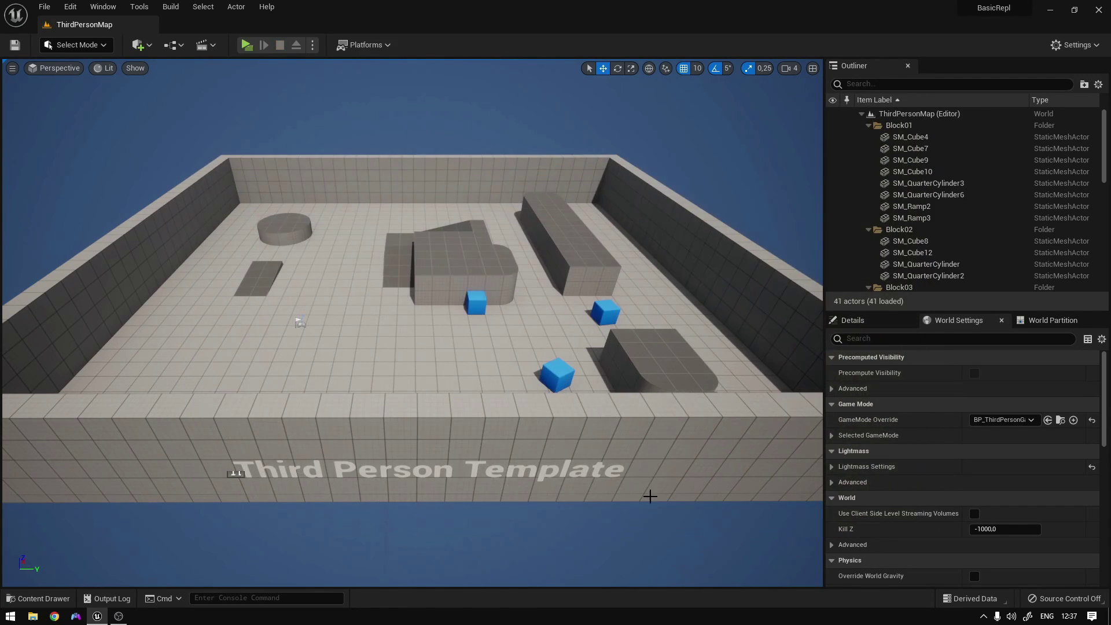
Open Quixel Bridge and add the locally downloaded Taro MetaHuman to the project.
click(39, 598)
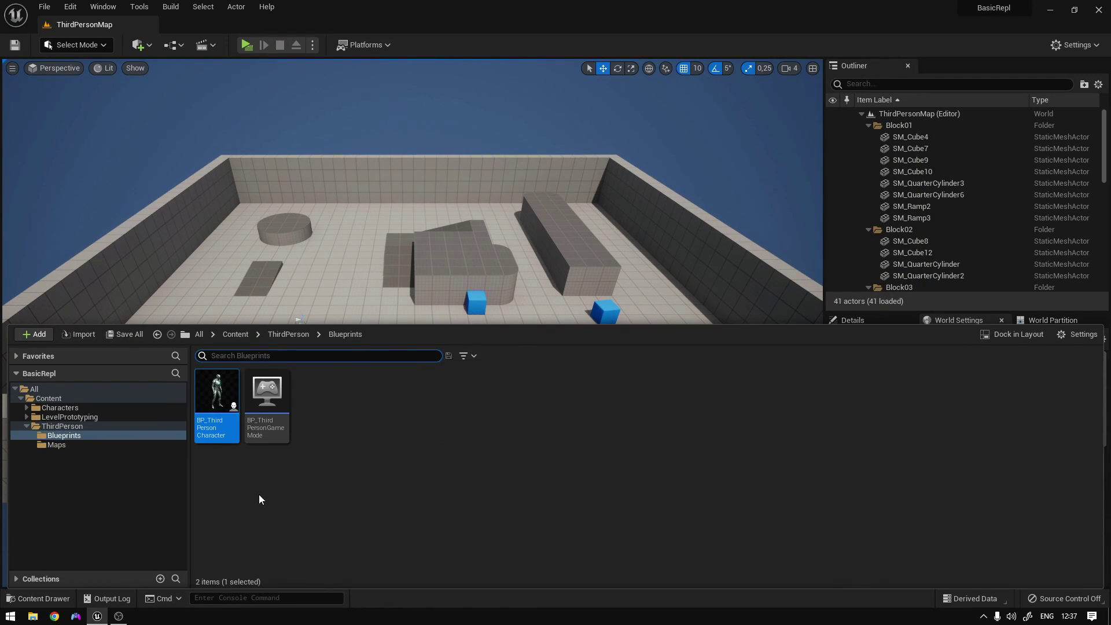
click(258, 499)
click(22, 337)
click(116, 246)
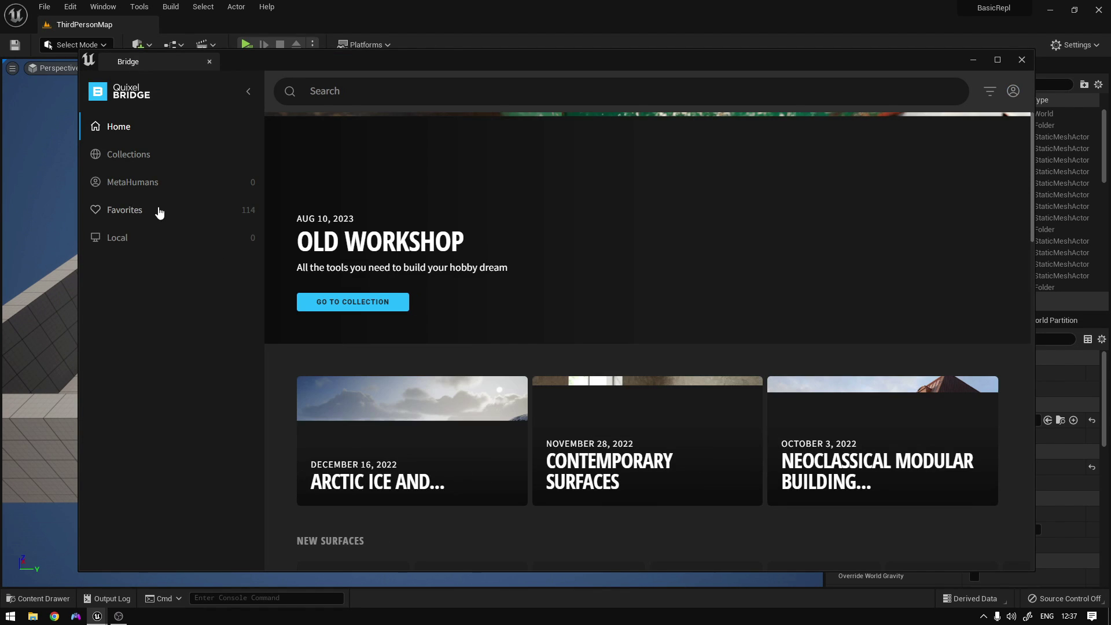
click(124, 237)
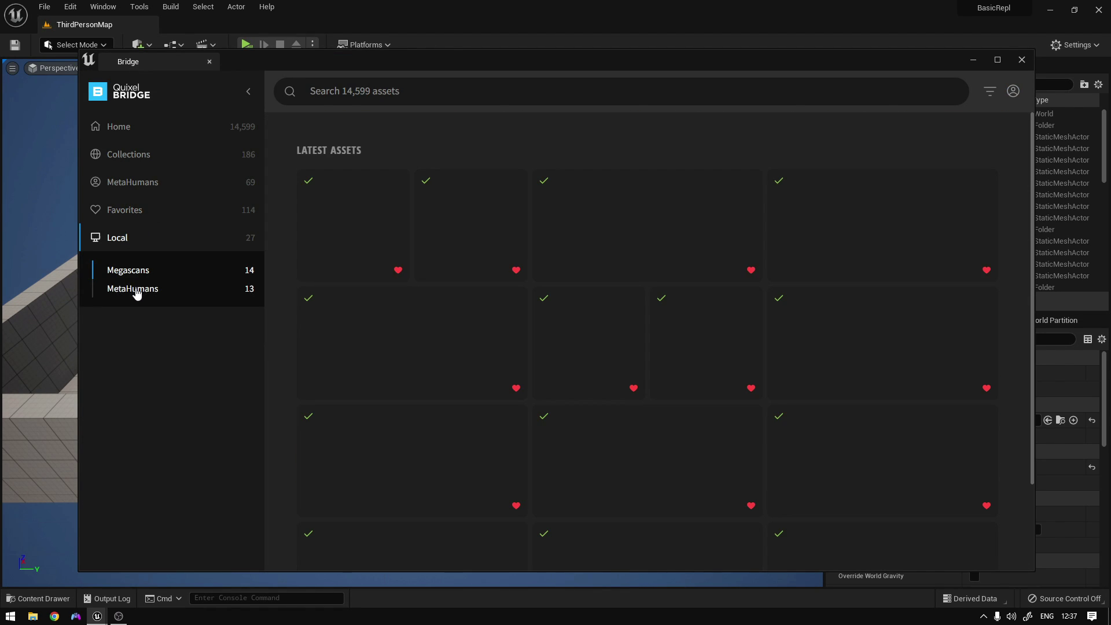
click(134, 289)
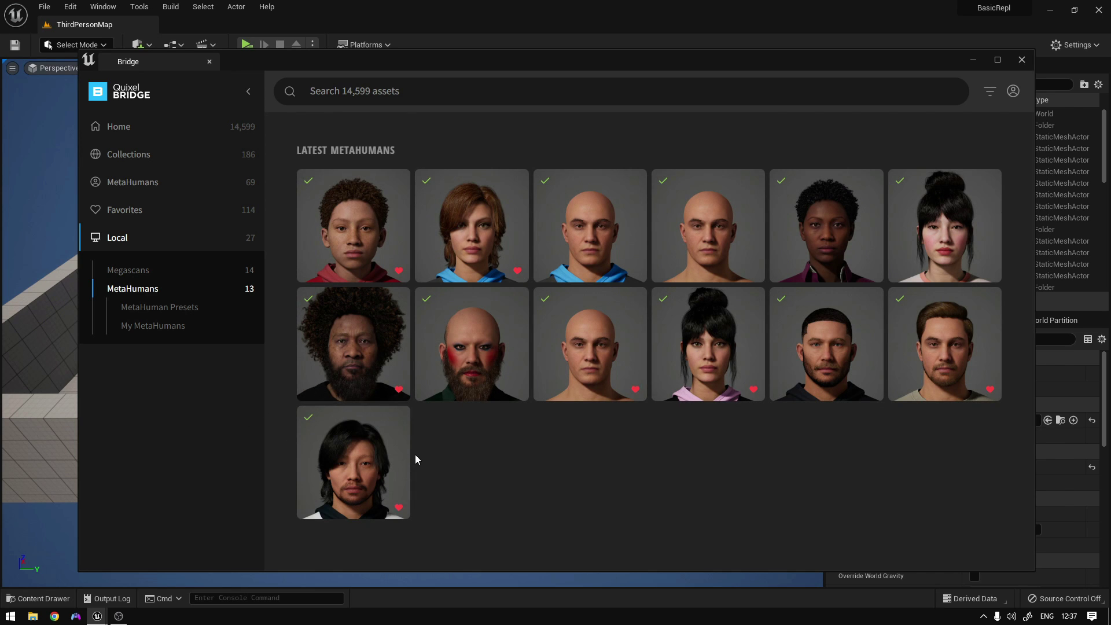
click(398, 417)
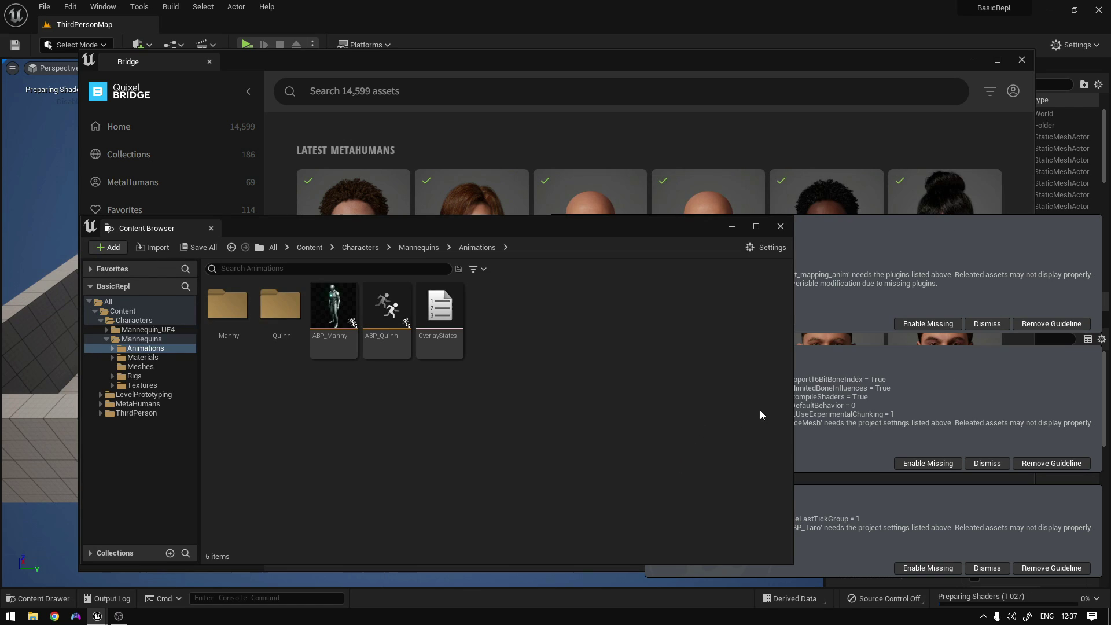
Enable all the missing plugins and project settings required by the imported MetaHuman.
click(937, 329)
click(926, 463)
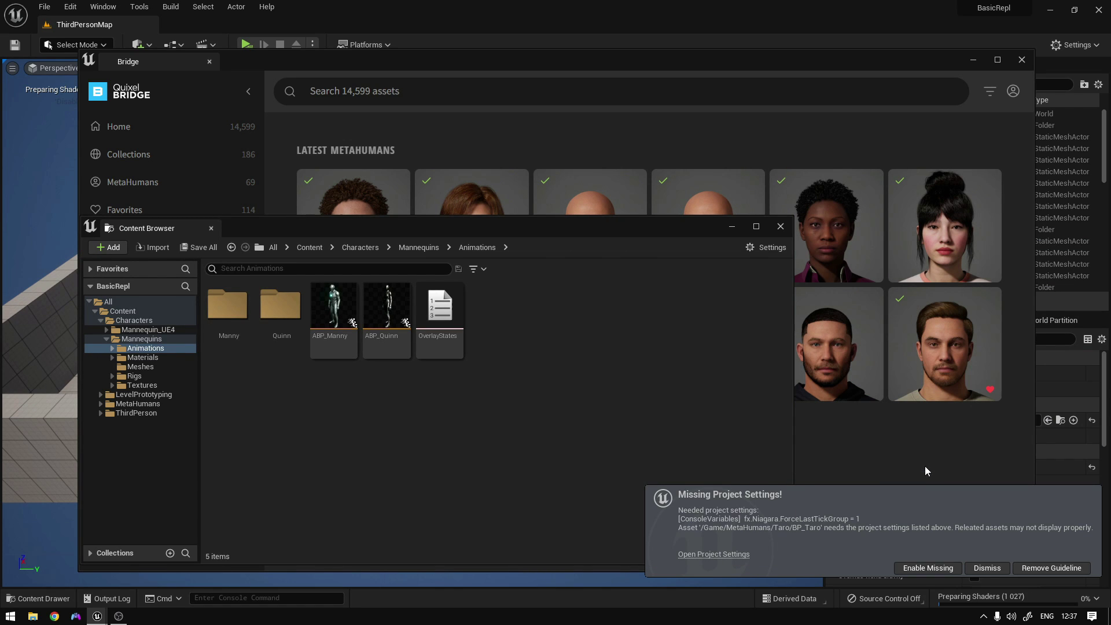
click(925, 568)
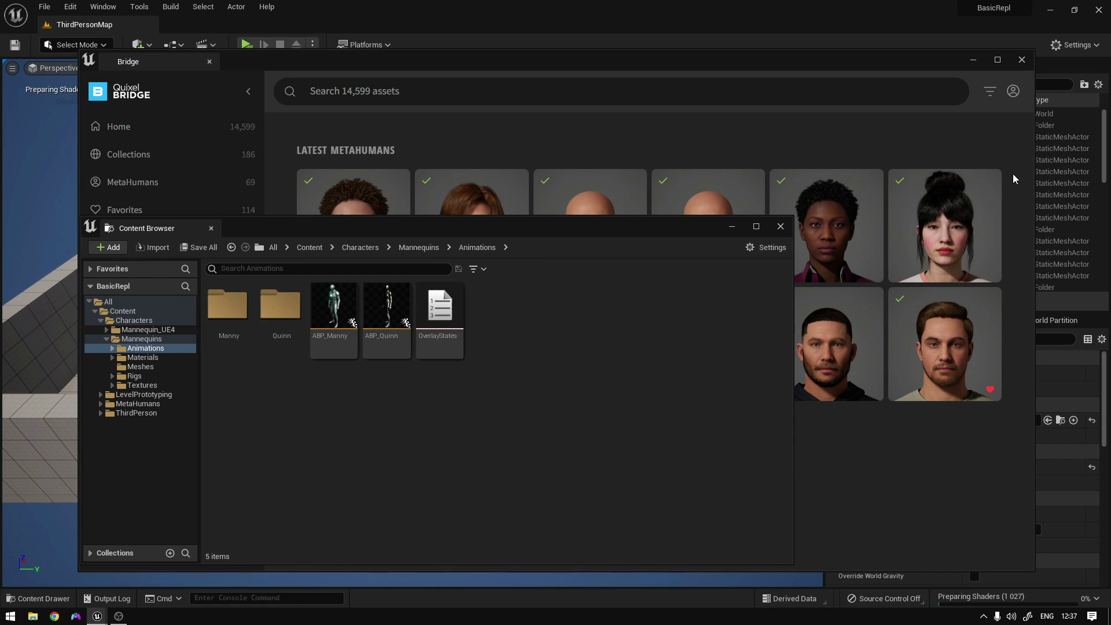
Search the project's plugins for "alembi" and enable the matching Alembic plugin.
click(1074, 45)
click(986, 103)
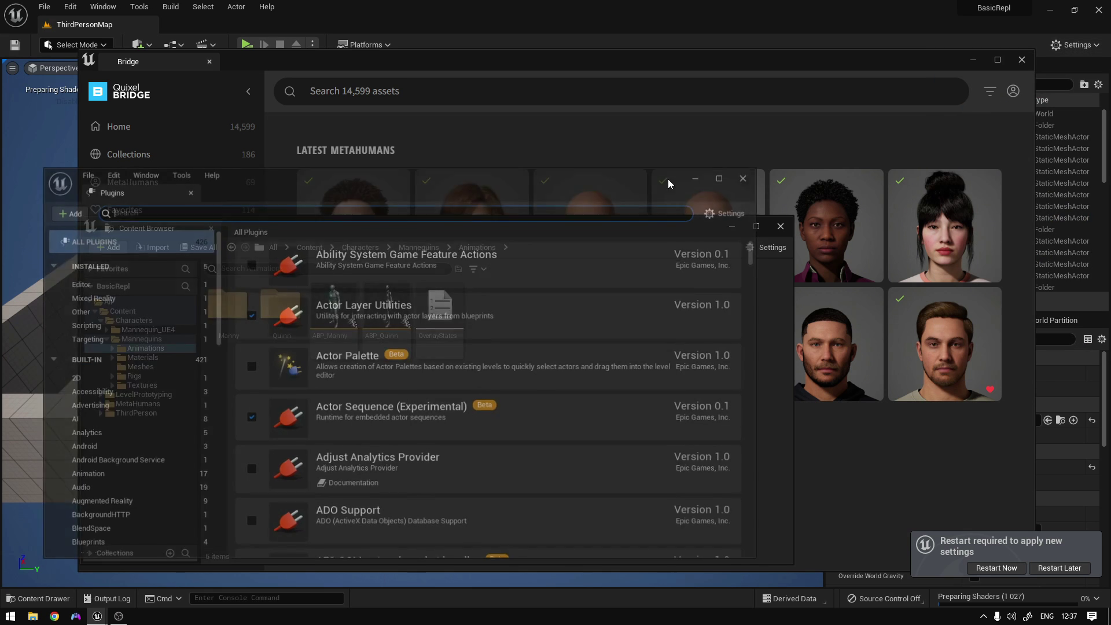
click(379, 213)
text(alembi)
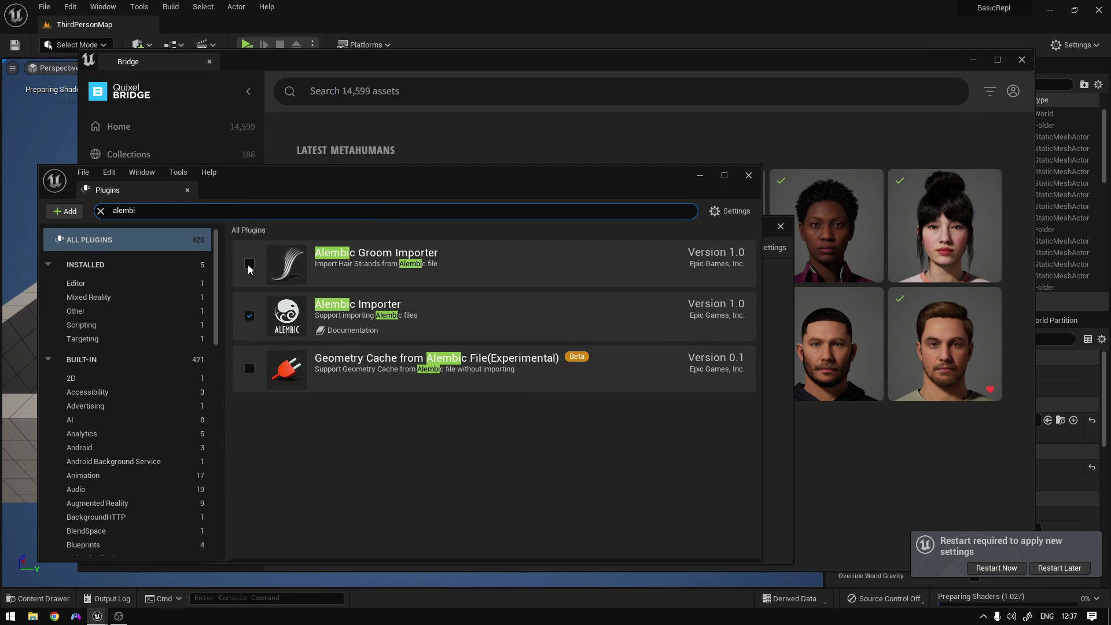
click(249, 265)
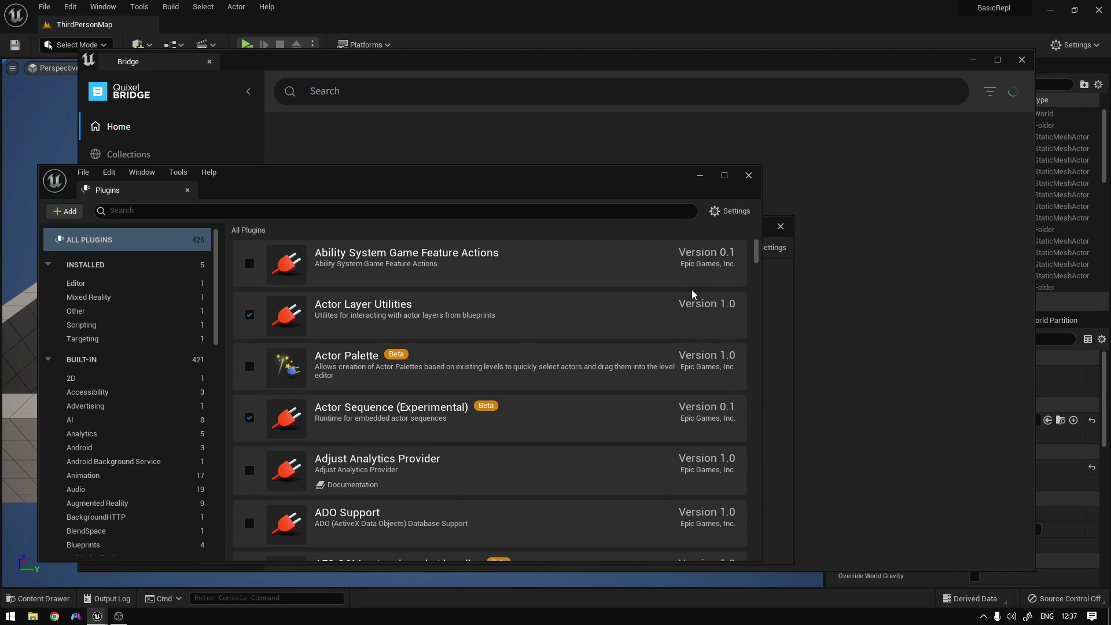
Close the Plugins, Content Browser and Bridge windows.
click(748, 176)
click(780, 226)
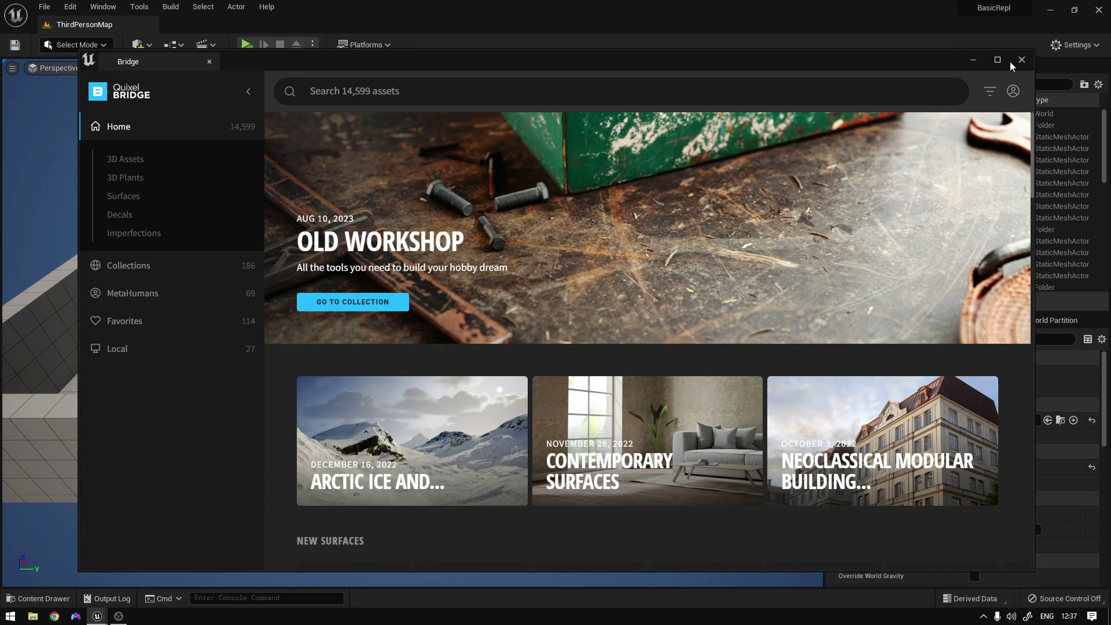
click(1021, 60)
Open the BP_Taro blueprint from the Content/MetaHumans/Taro folder.
click(40, 598)
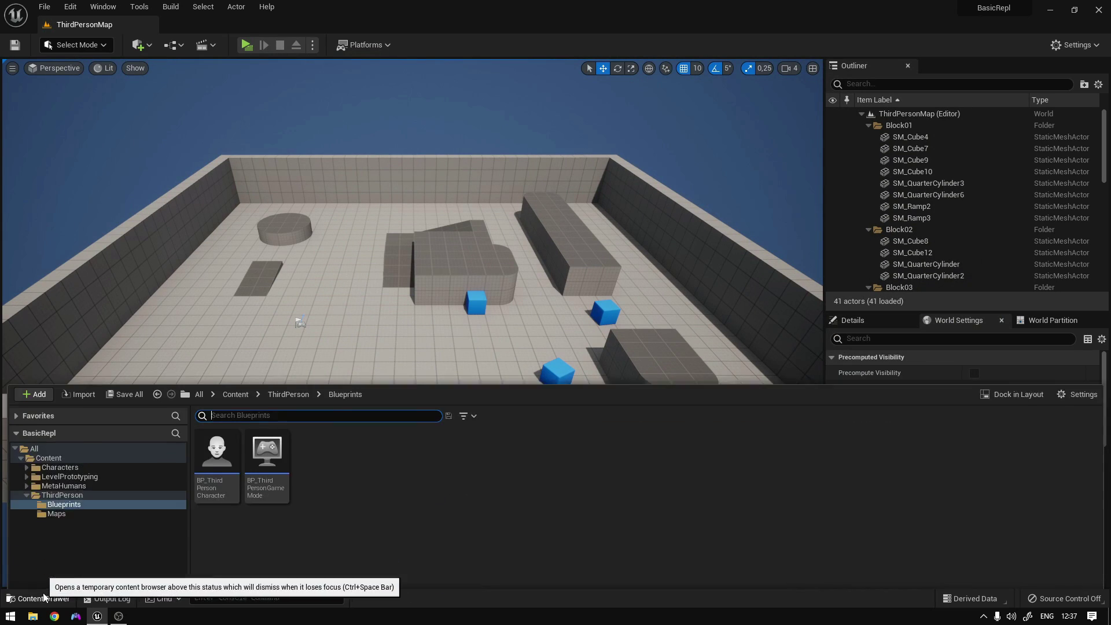
click(236, 334)
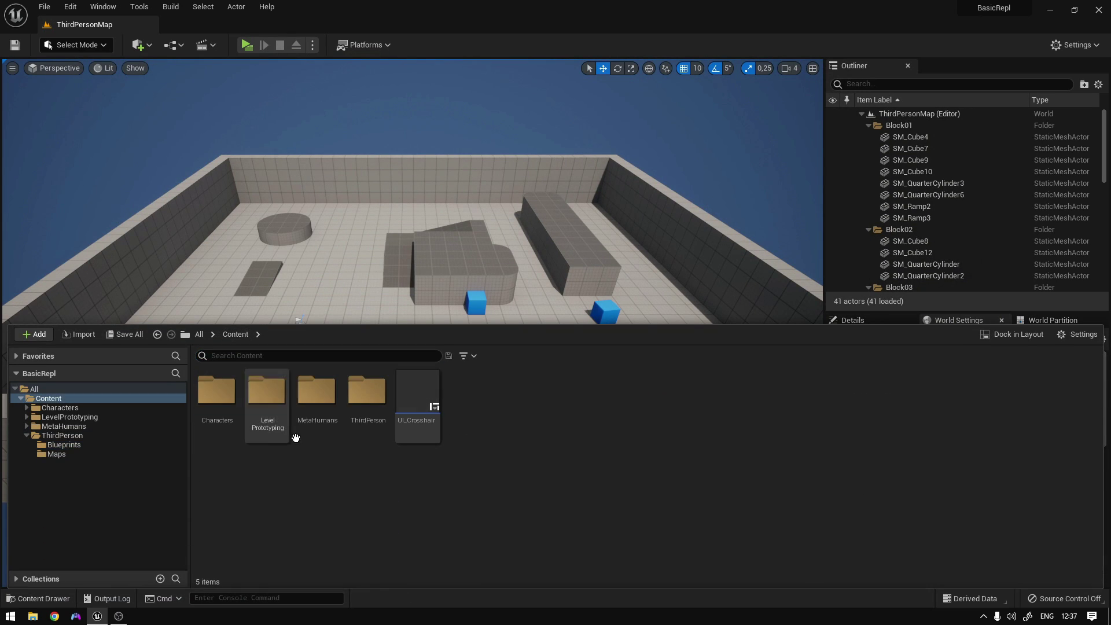
double_click(317, 396)
click(271, 394)
double_click(271, 394)
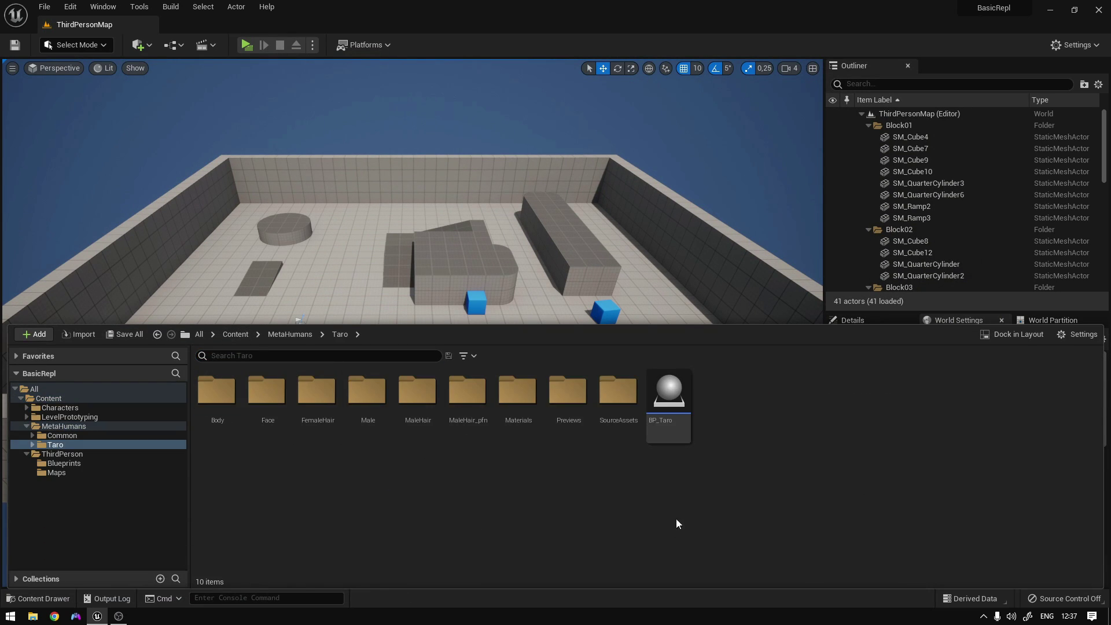
click(676, 393)
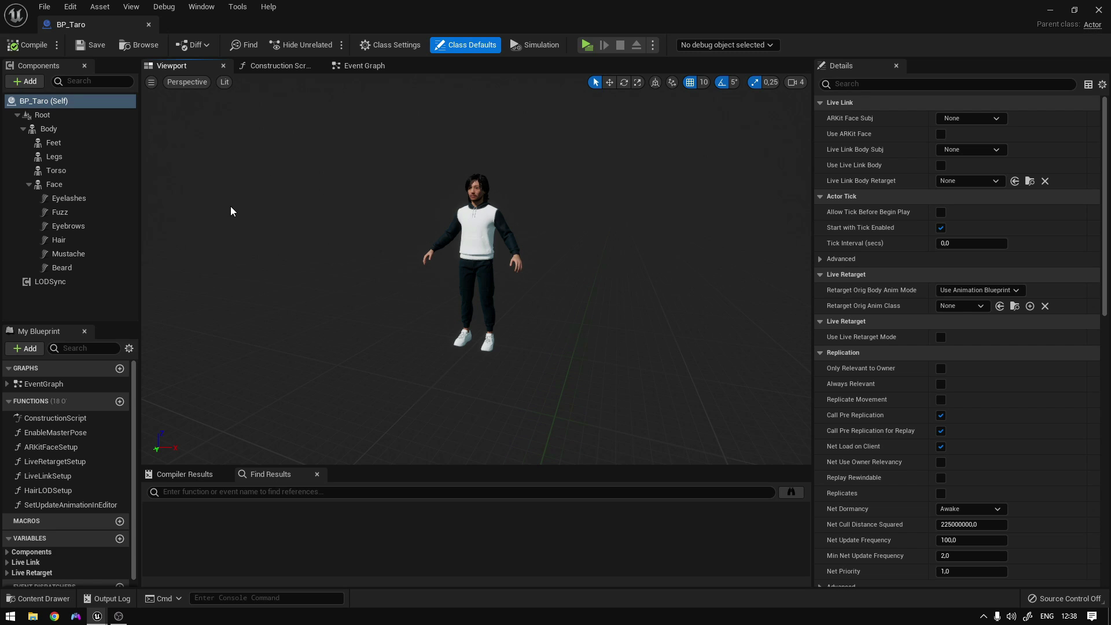
Assign the SK_Mannequin skeleton to the Body component's m_med_nrw_body mesh and merge all the listed bones into it.
click(64, 129)
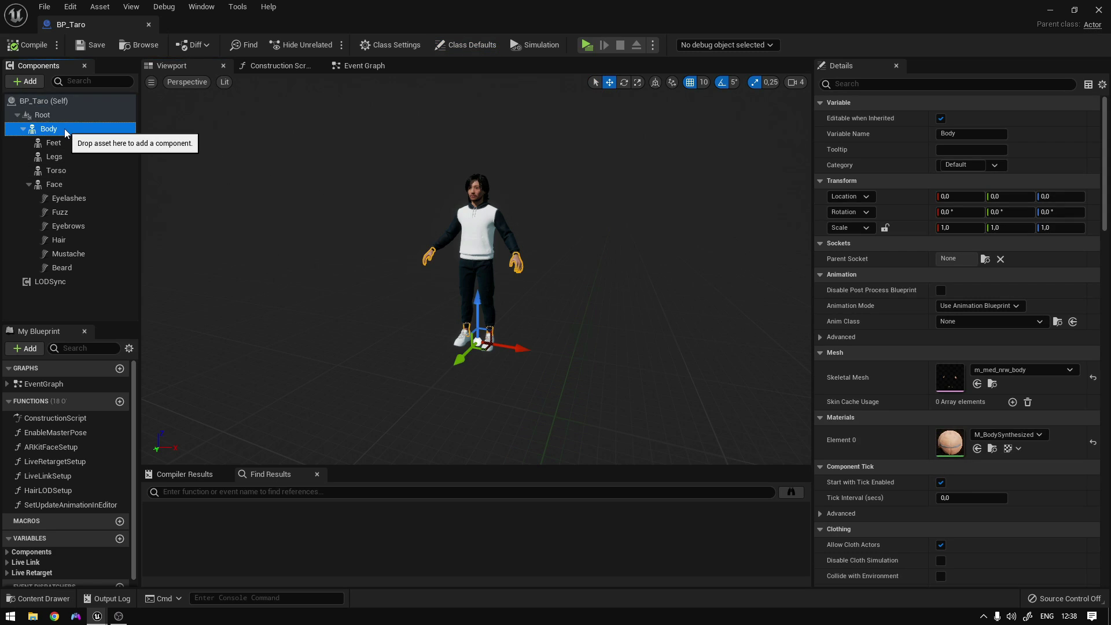
click(991, 384)
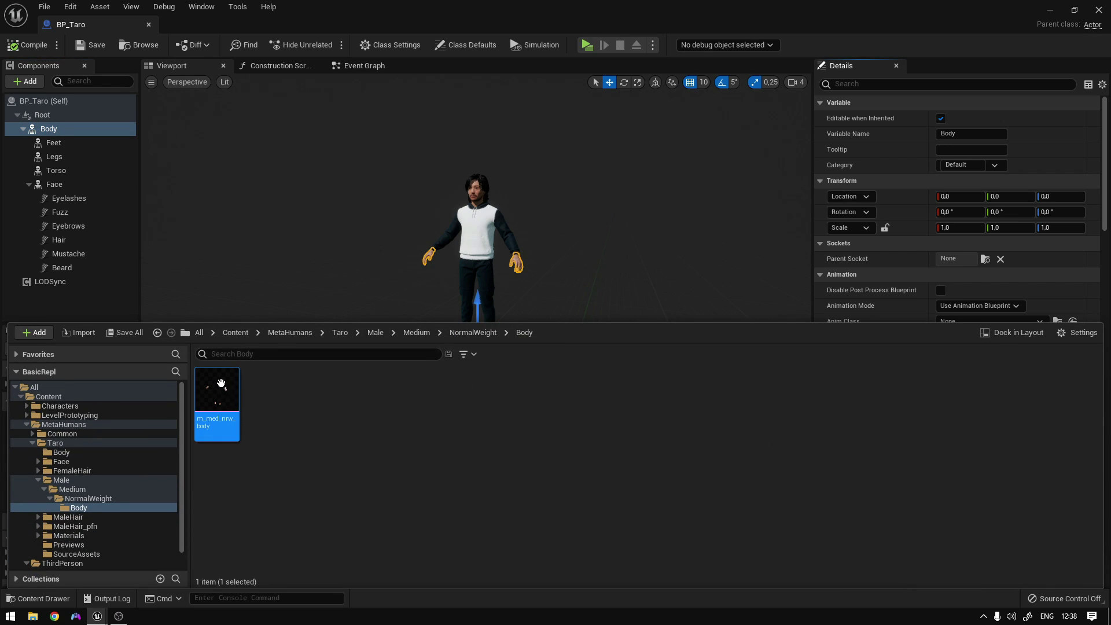
right_click(221, 383)
mouse_move(329, 56)
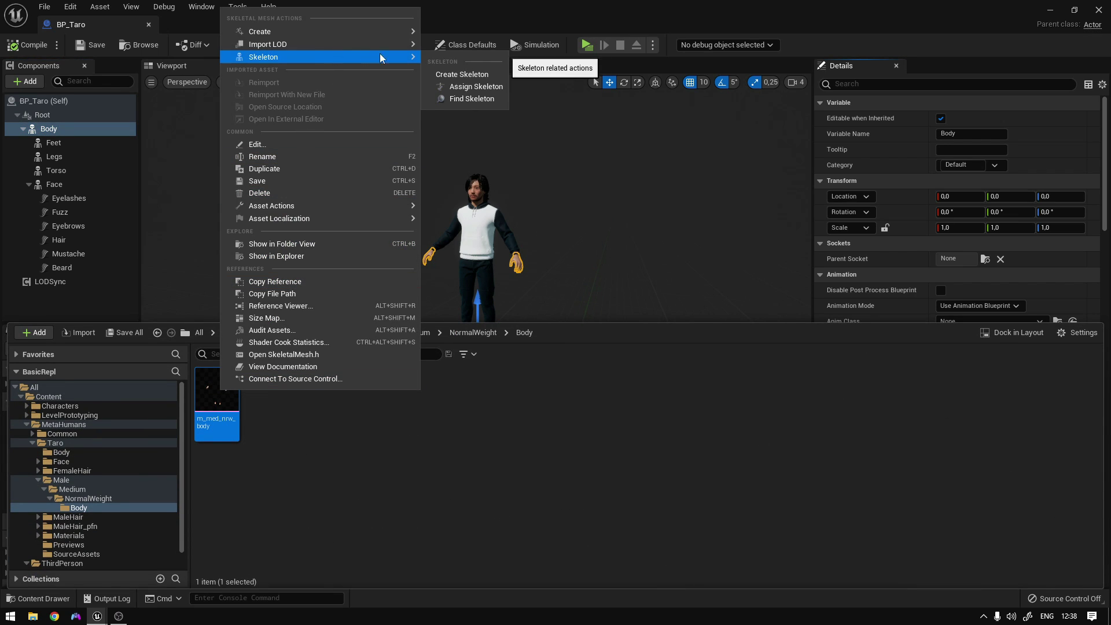
click(474, 87)
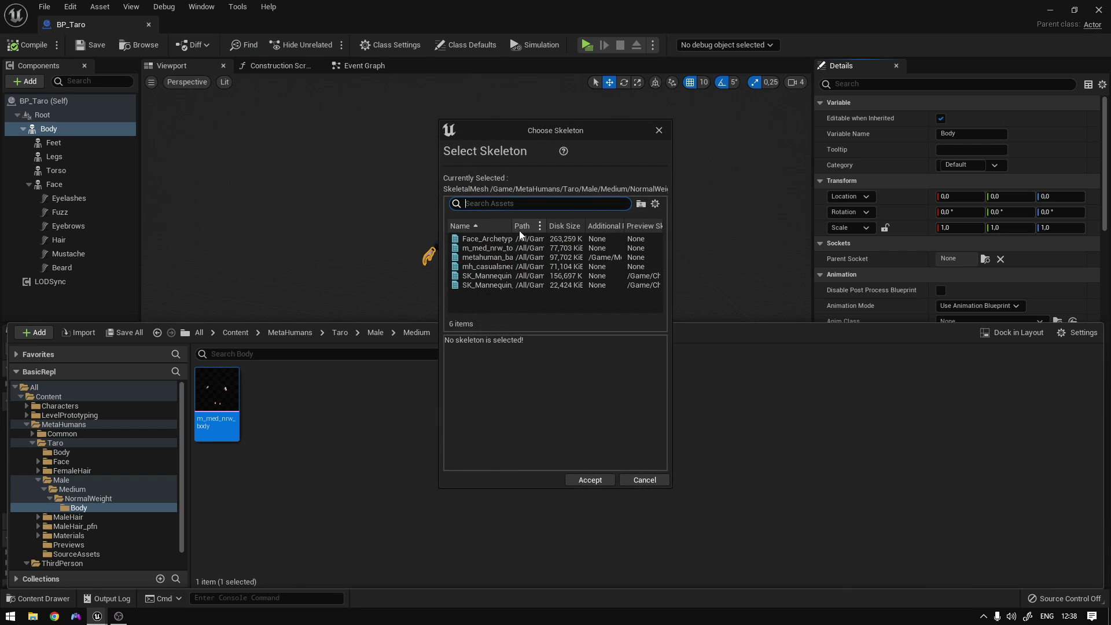
drag(512, 224, 527, 224)
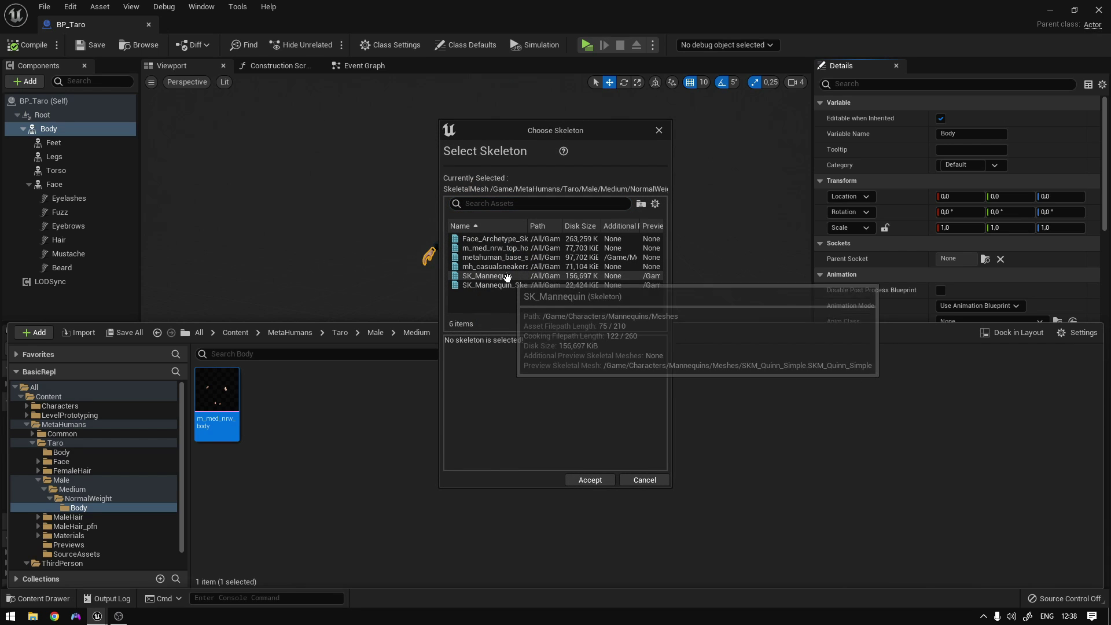
click(507, 276)
click(590, 479)
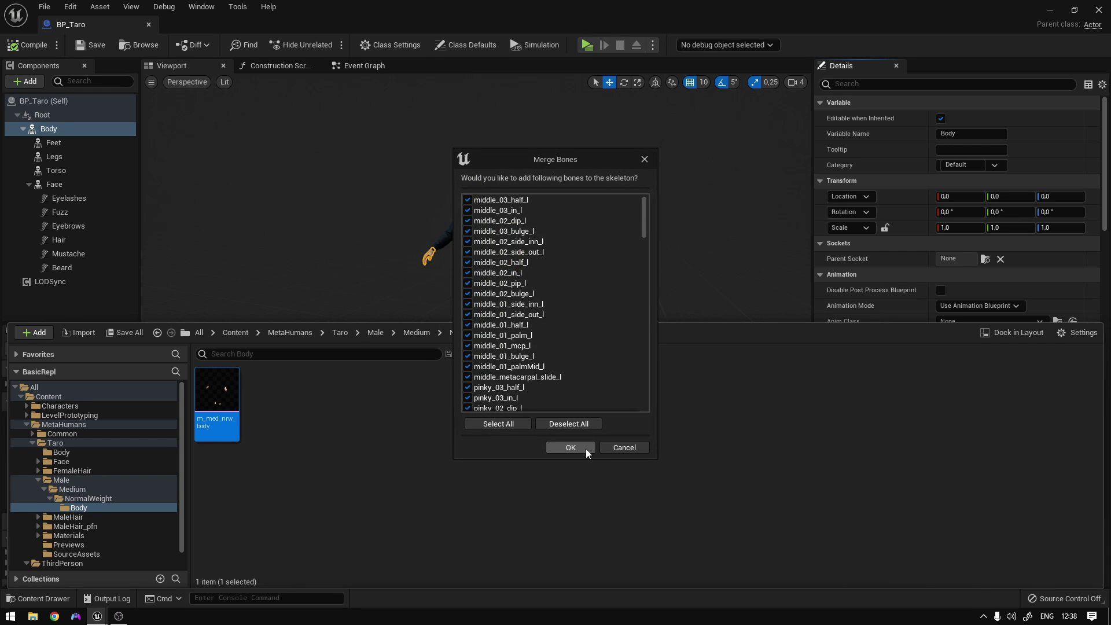
click(573, 447)
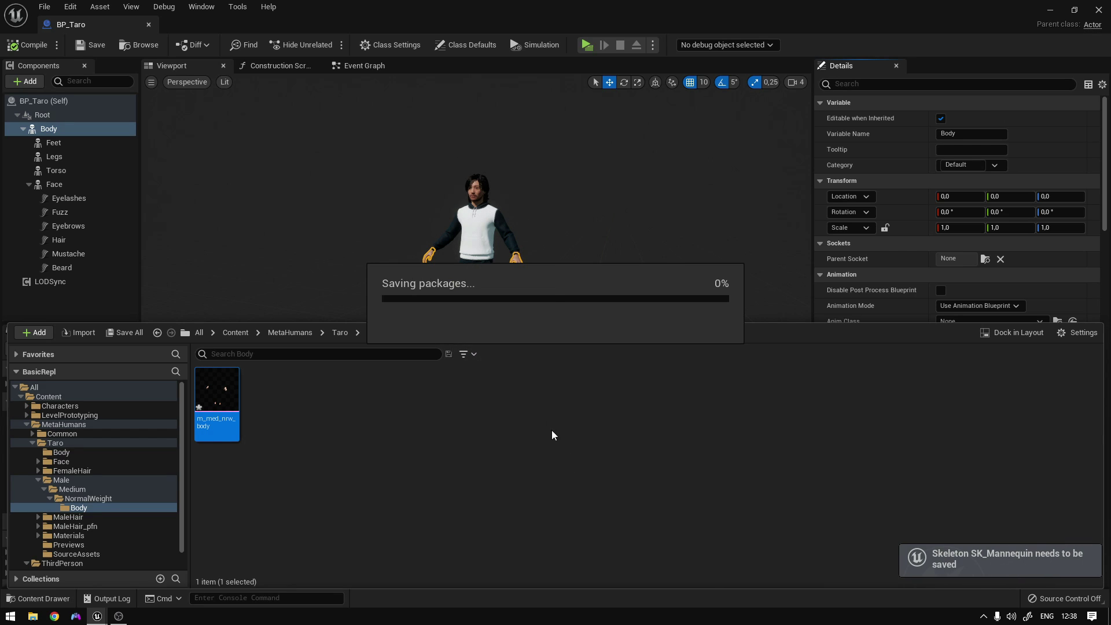
Assign the SK_Mannequin skeleton to the Feet component's m_med_nrw_shs_casualsneakers mesh.
click(81, 144)
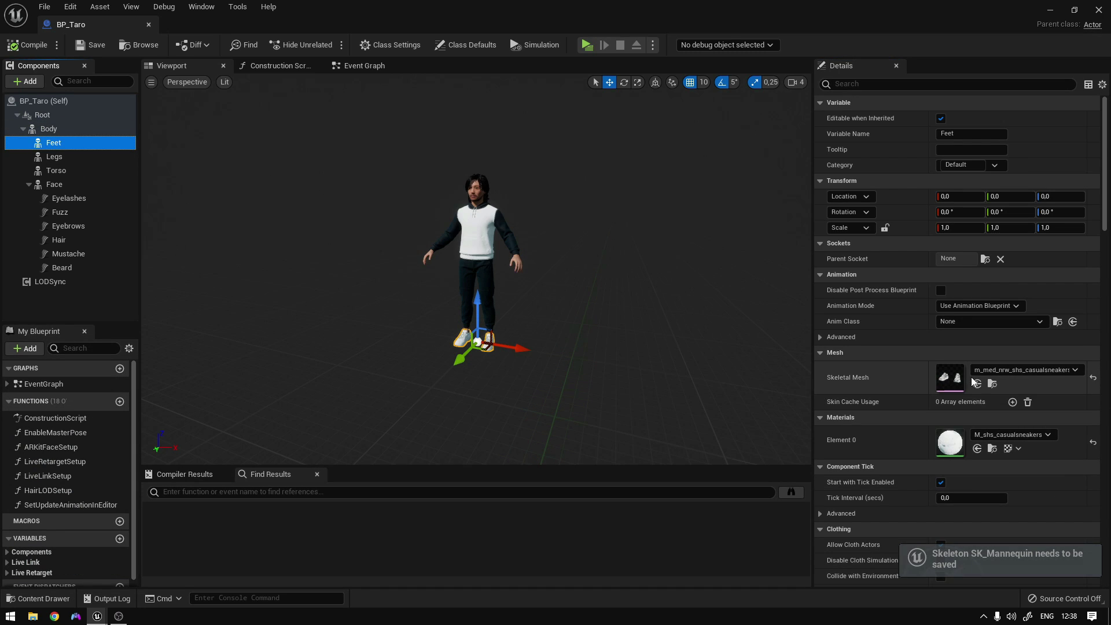
click(992, 383)
right_click(216, 388)
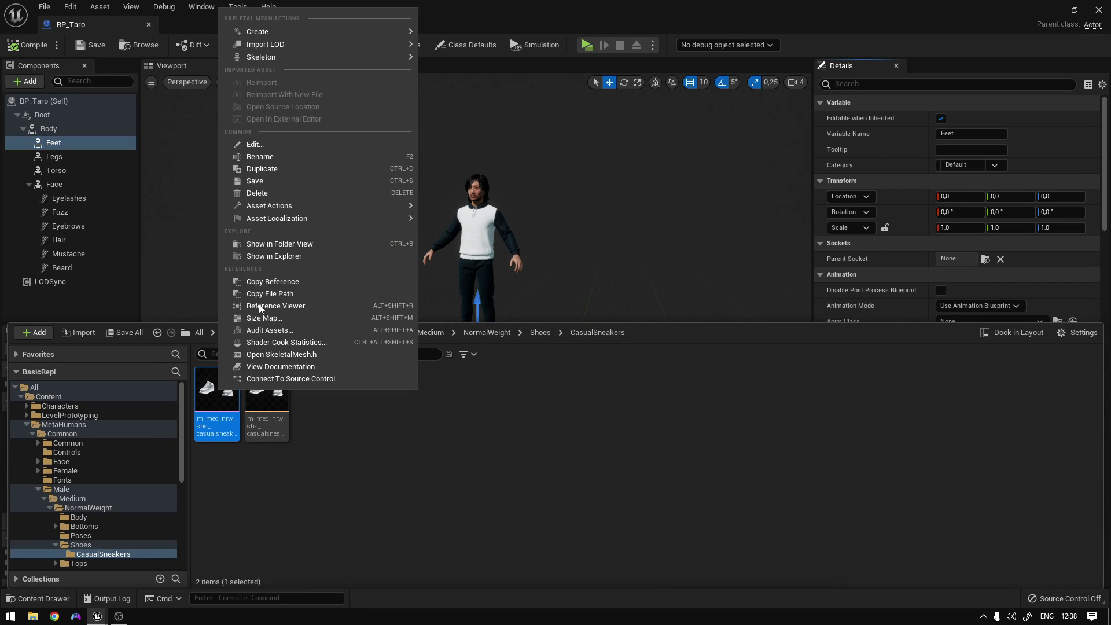
mouse_move(332, 58)
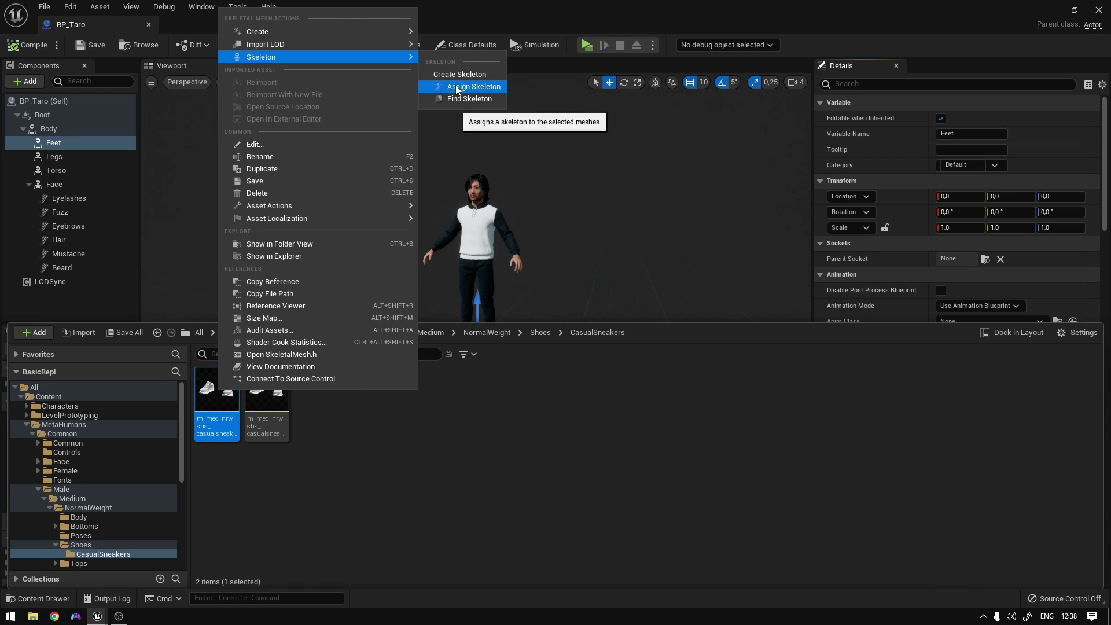
click(473, 86)
click(486, 275)
click(590, 480)
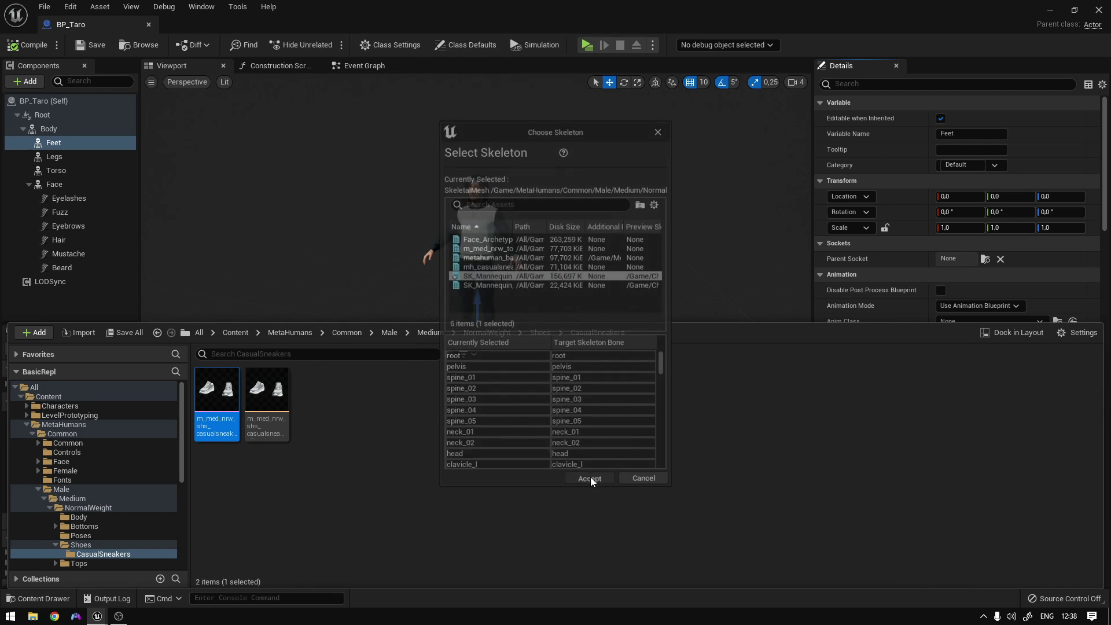
click(571, 447)
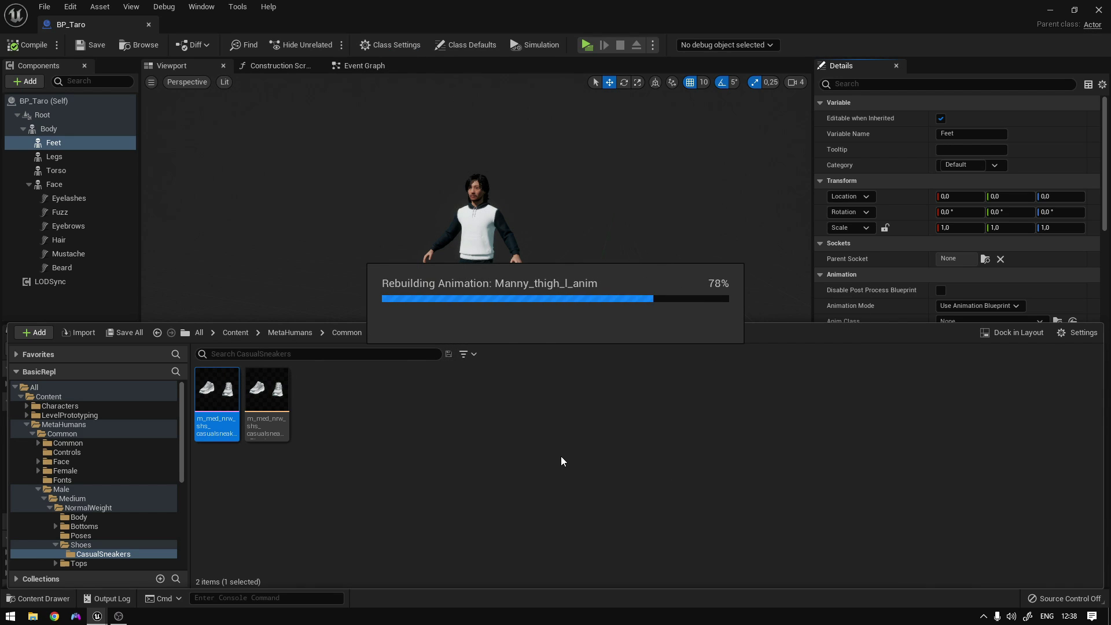
Assign the SK_Mannequin skeleton to the Legs component's m_med_nrw_btm_cargopants mesh.
click(54, 156)
click(984, 386)
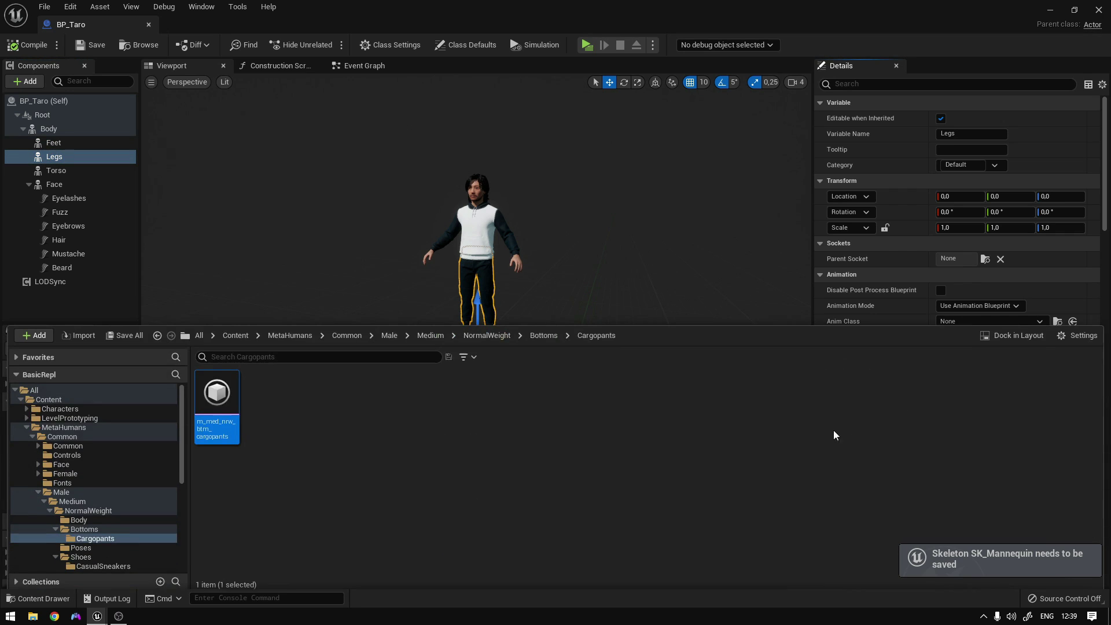
right_click(214, 394)
mouse_move(341, 61)
click(456, 91)
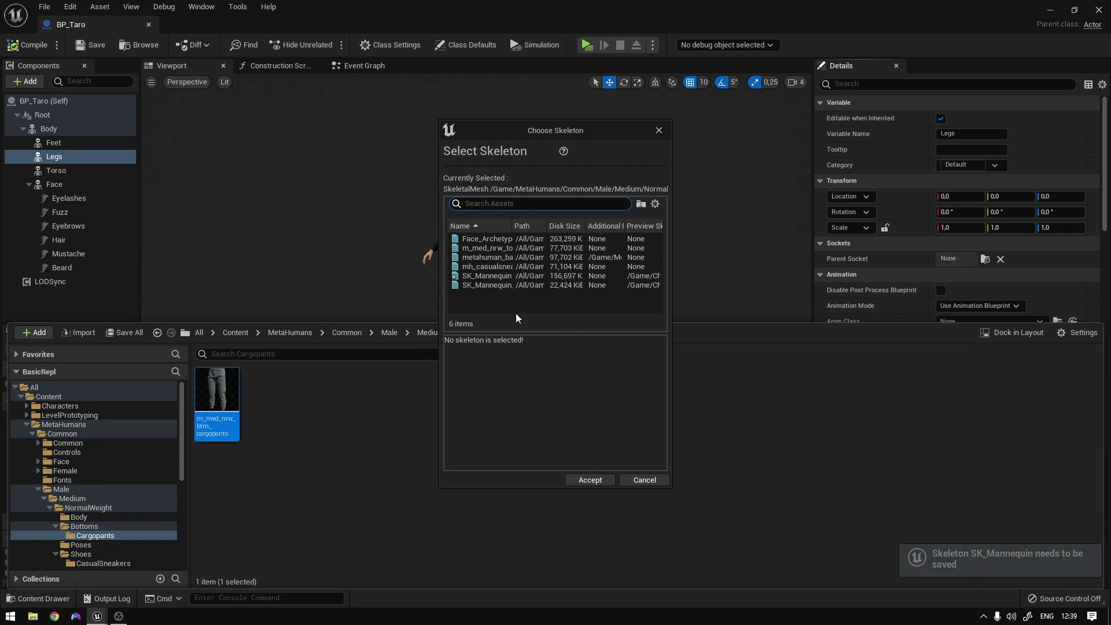
click(509, 276)
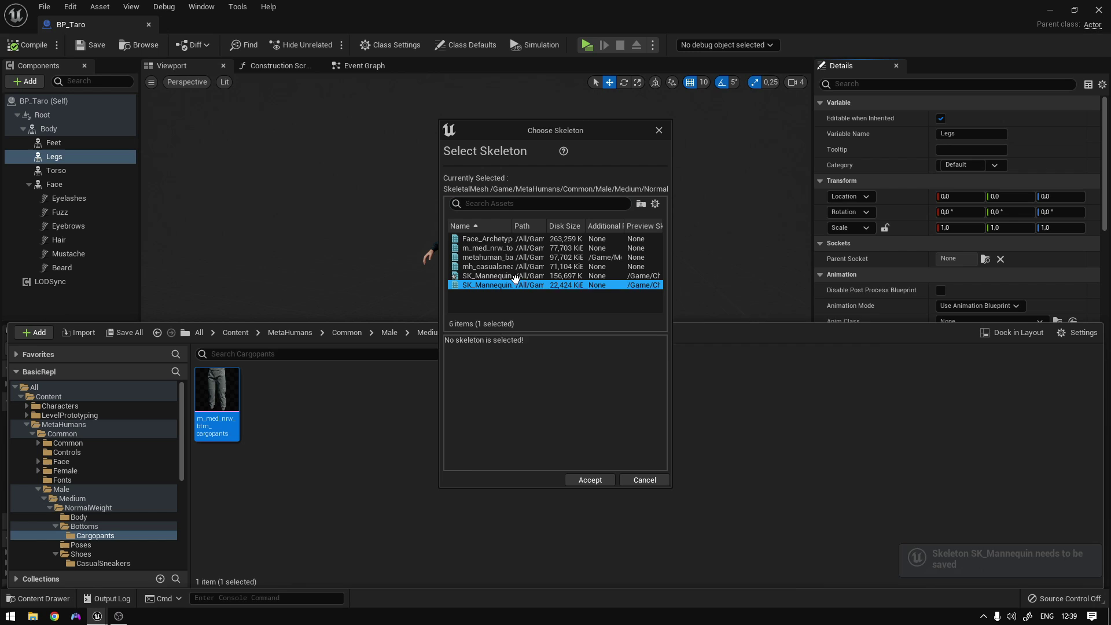
click(590, 480)
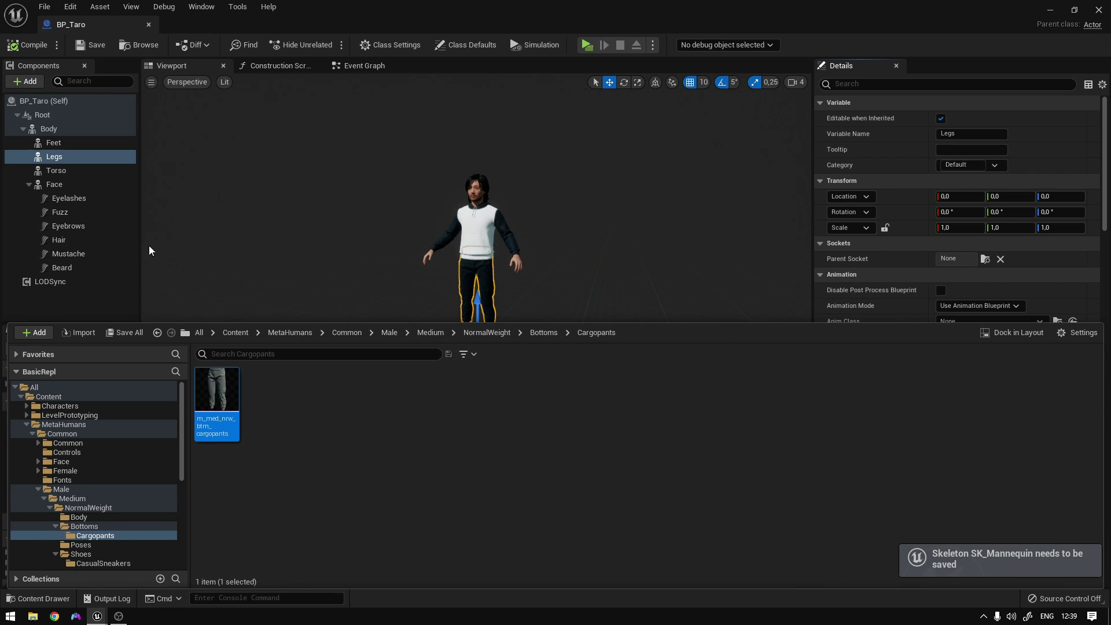
Assign the SK_Mannequin skeleton to the Torso component's m_med_nrw_top_hoodie_nrm mesh.
click(57, 171)
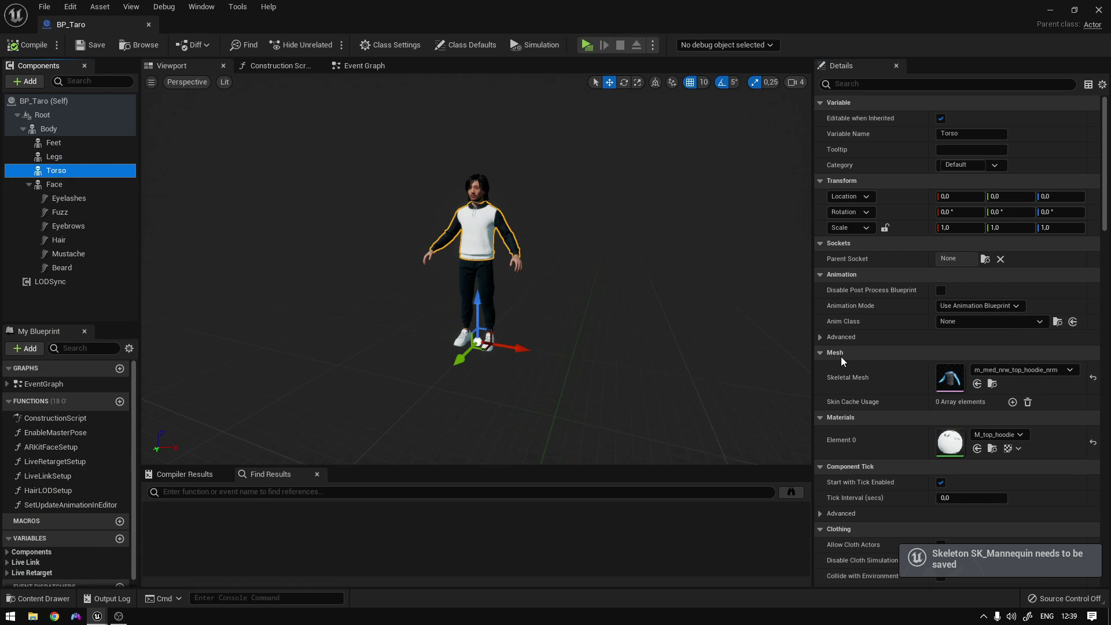
click(1001, 374)
click(992, 383)
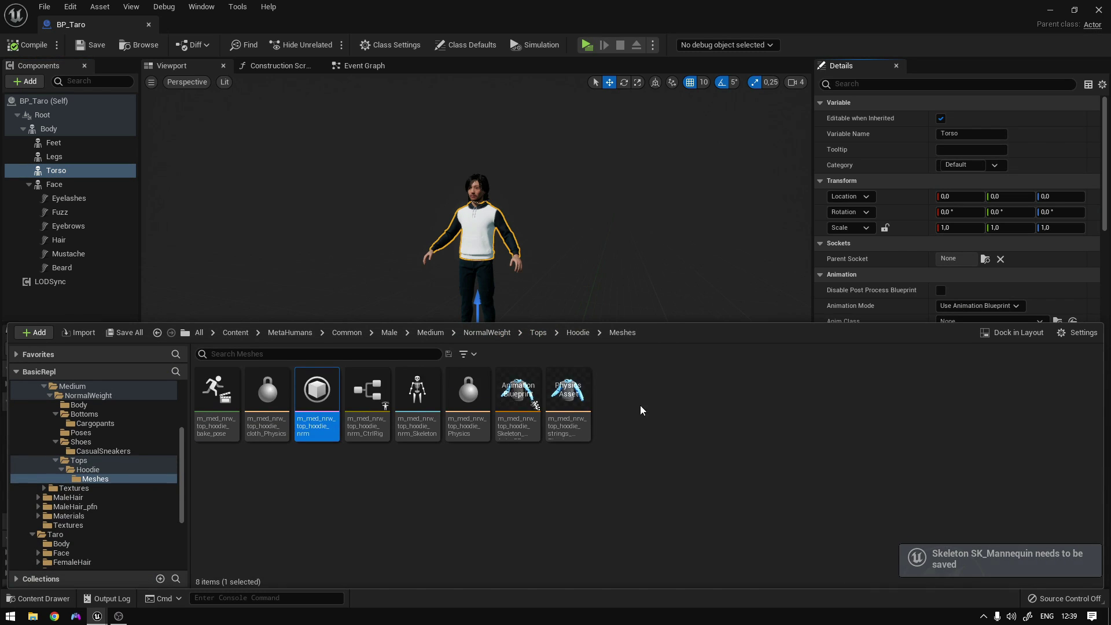
right_click(328, 399)
mouse_move(385, 69)
click(589, 106)
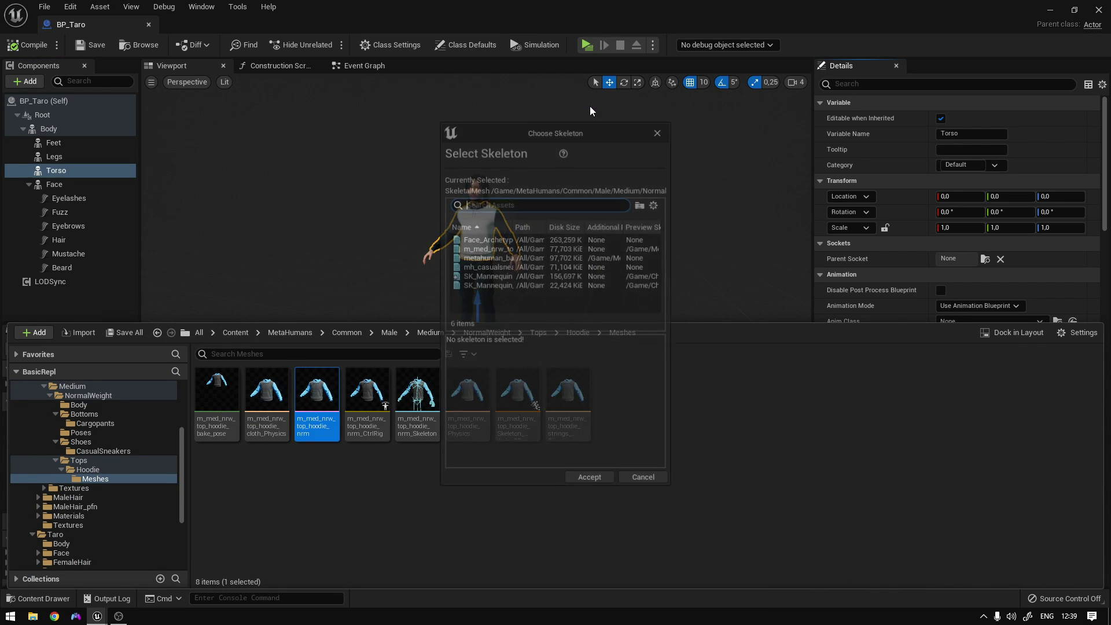
click(486, 276)
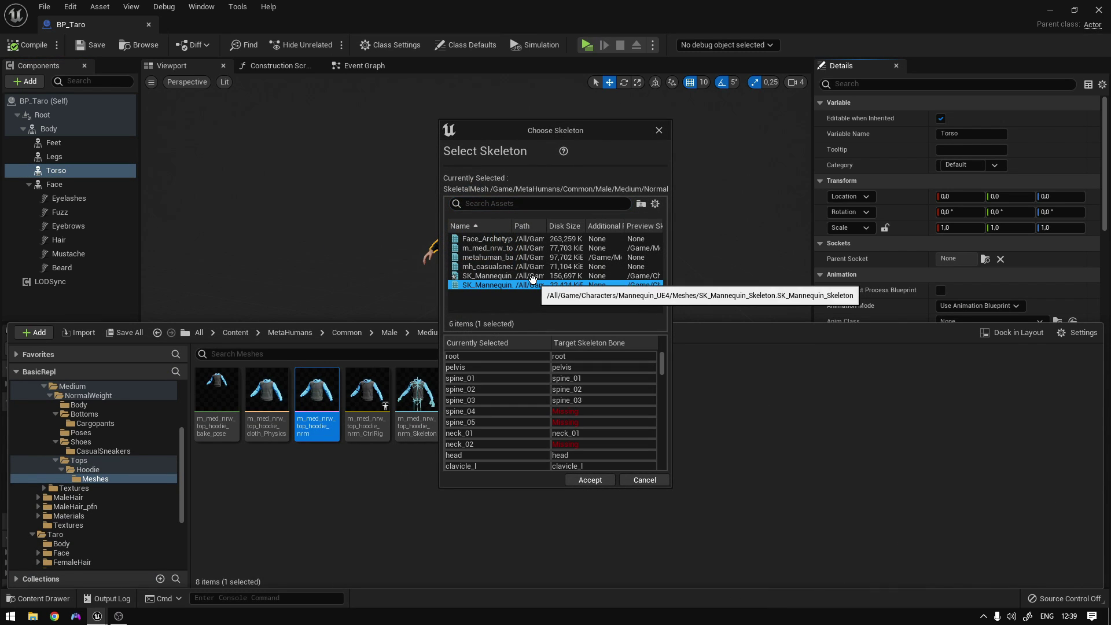
click(598, 478)
click(591, 466)
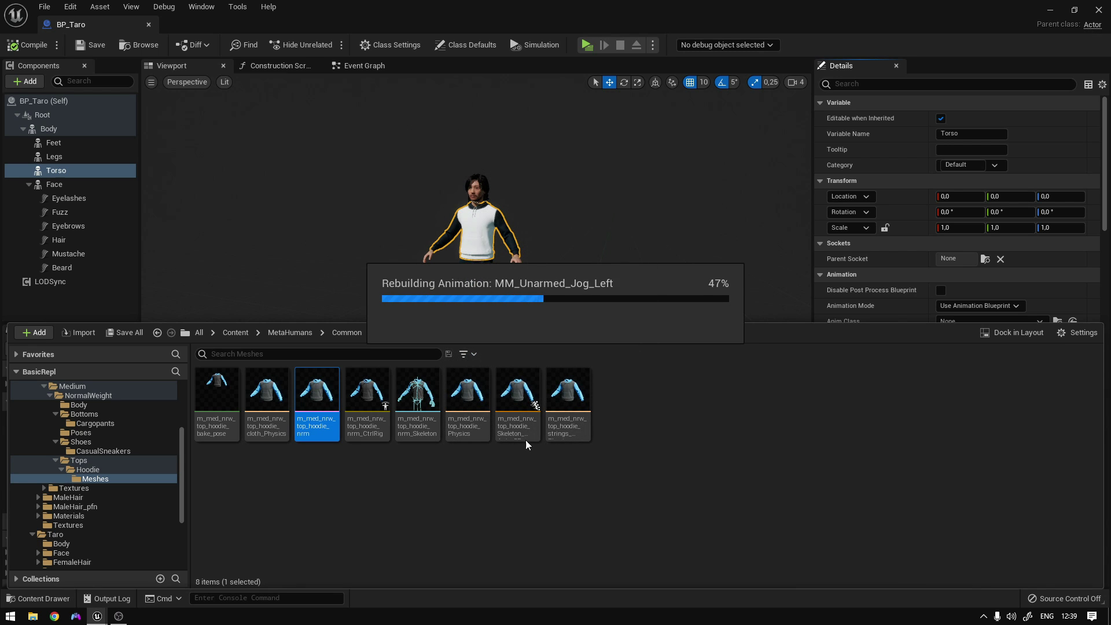
Assign the SK_Mannequin skeleton to the Face component's Taro_FaceMesh and clear the component selection.
click(87, 184)
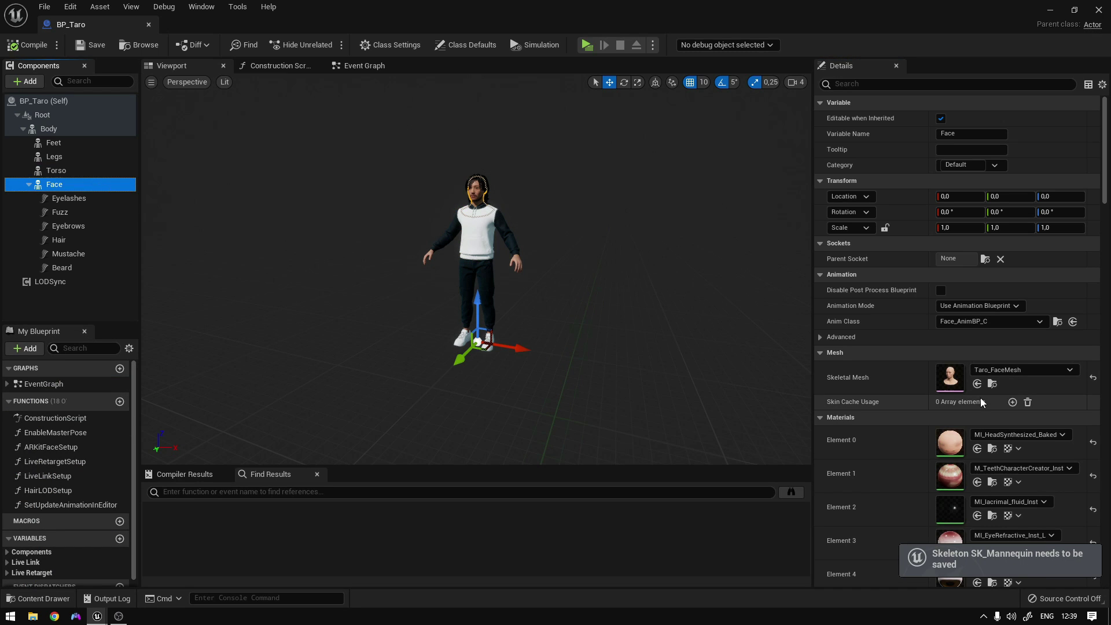
click(991, 383)
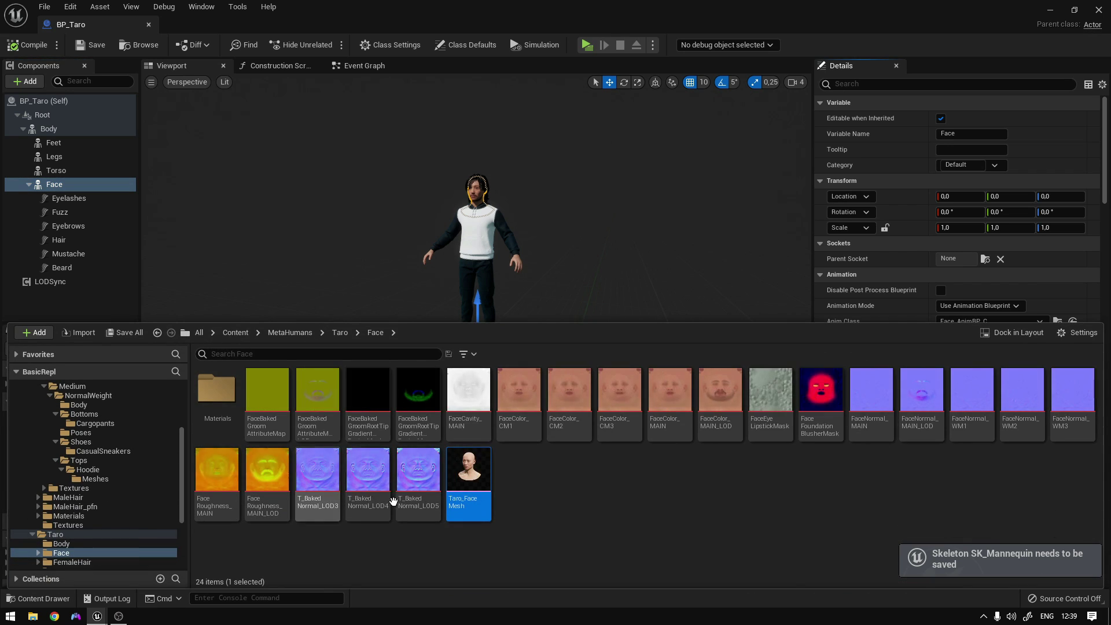
right_click(468, 480)
mouse_move(558, 139)
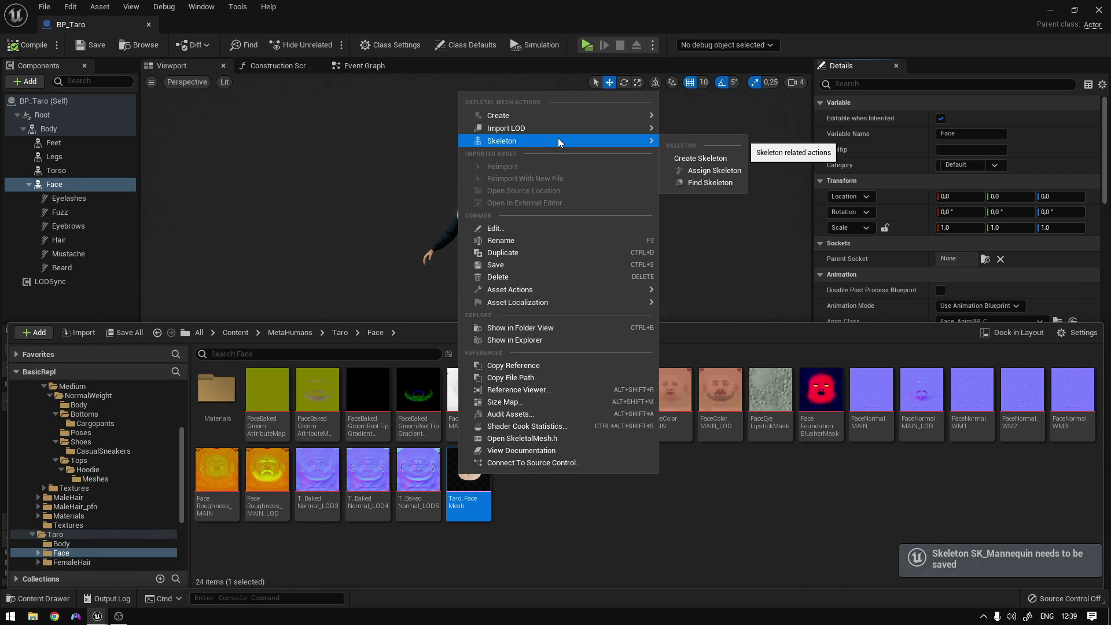
click(702, 173)
click(509, 275)
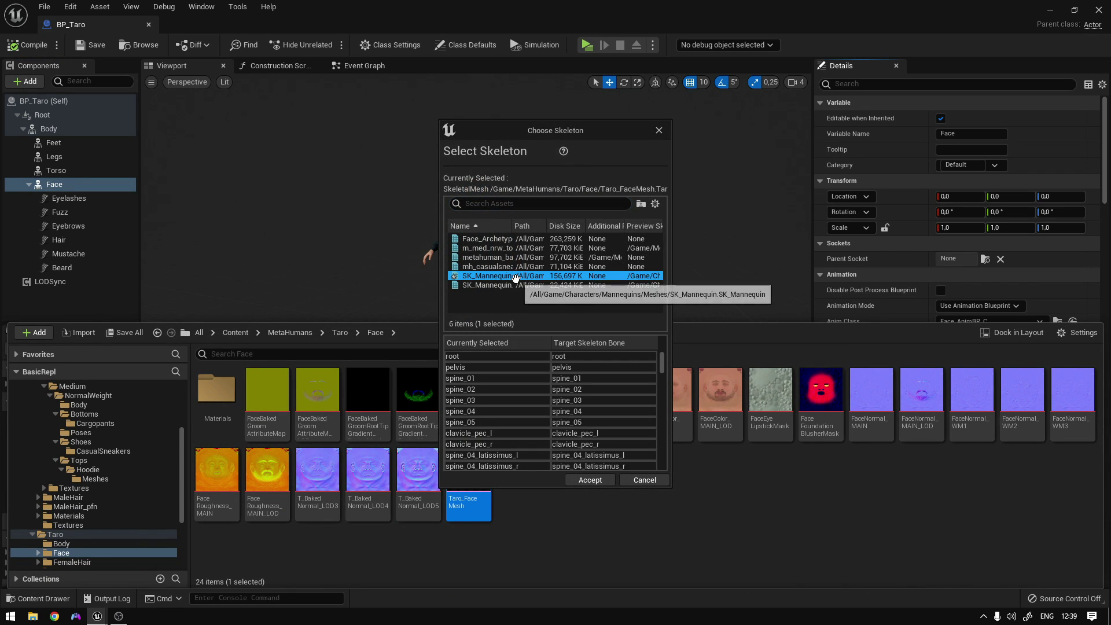
click(590, 480)
click(572, 458)
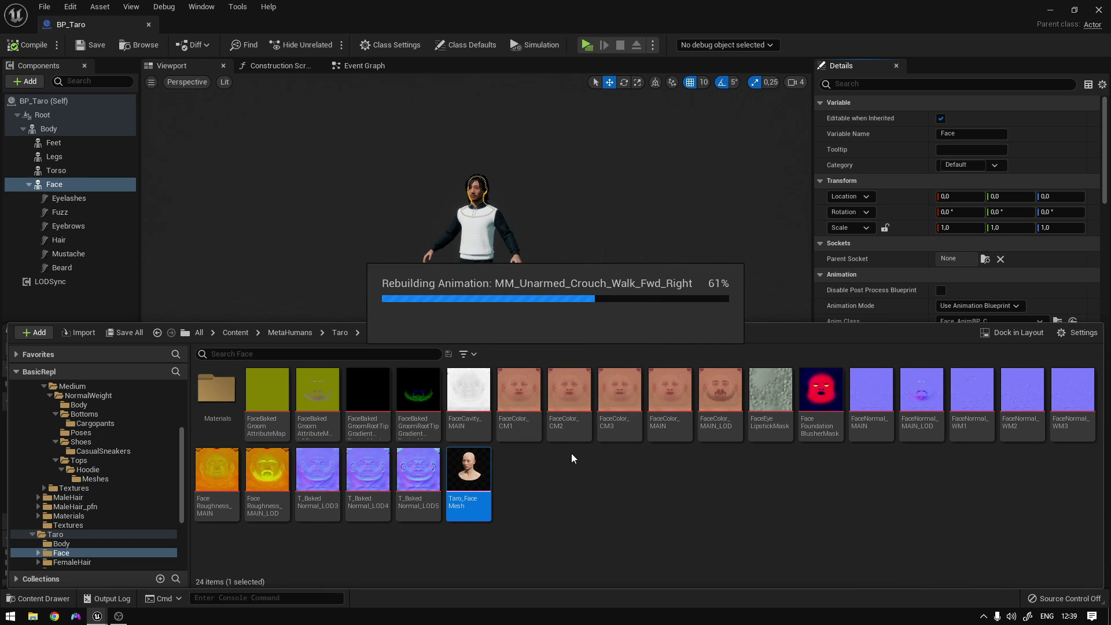
click(88, 298)
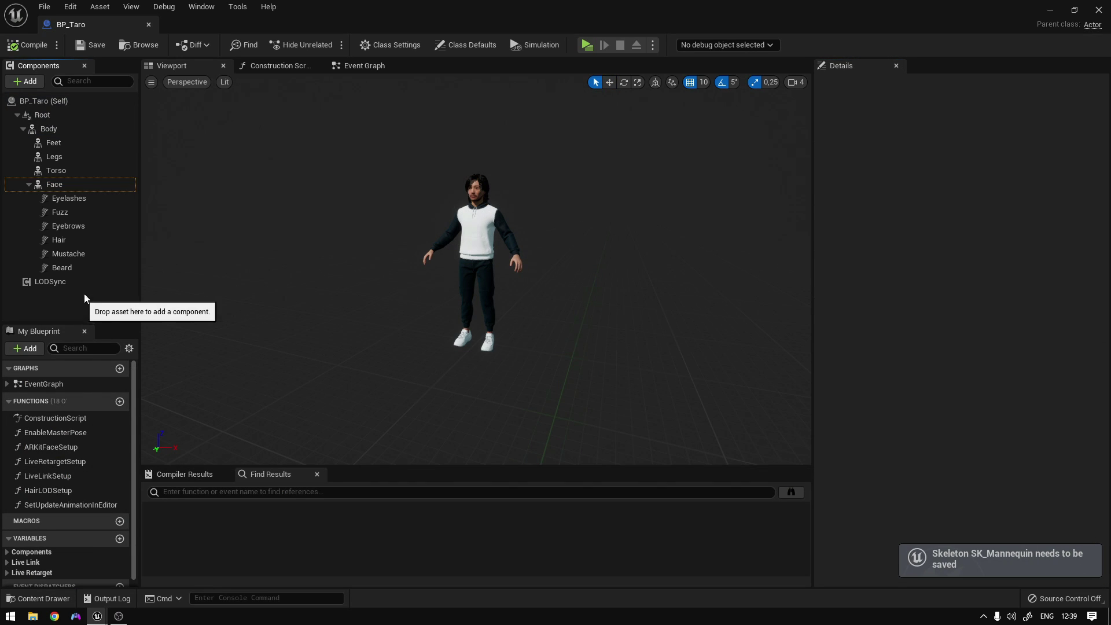
Open the BP_ThirdPersonCharacter blueprint from the Content/ThirdPerson/Blueprints folder and show its viewport.
click(35, 598)
click(235, 332)
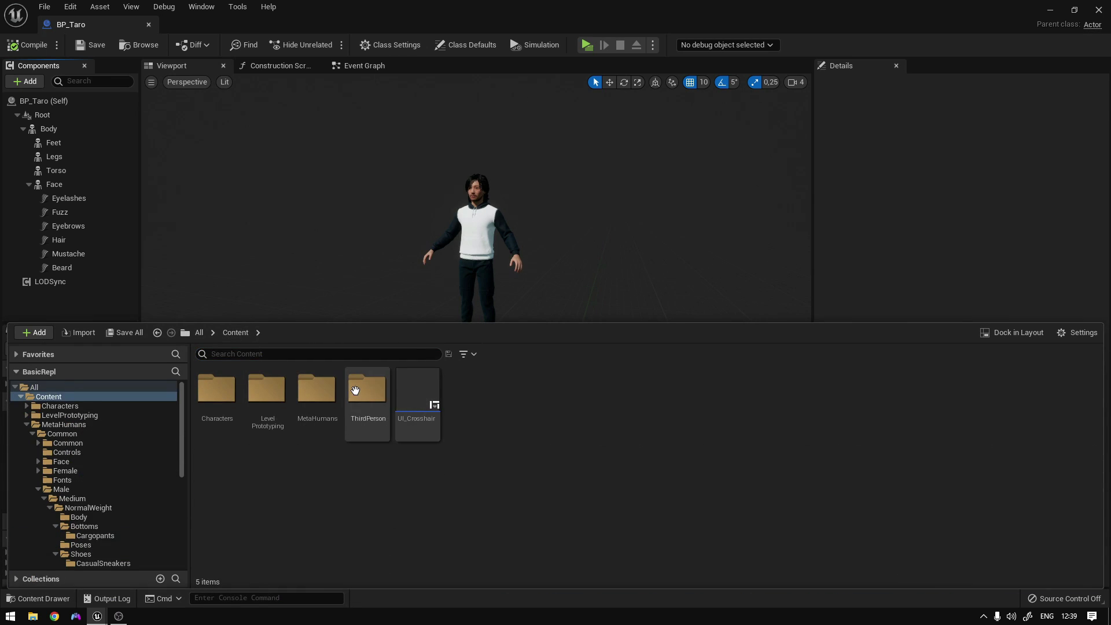
double_click(368, 394)
click(226, 392)
double_click(227, 393)
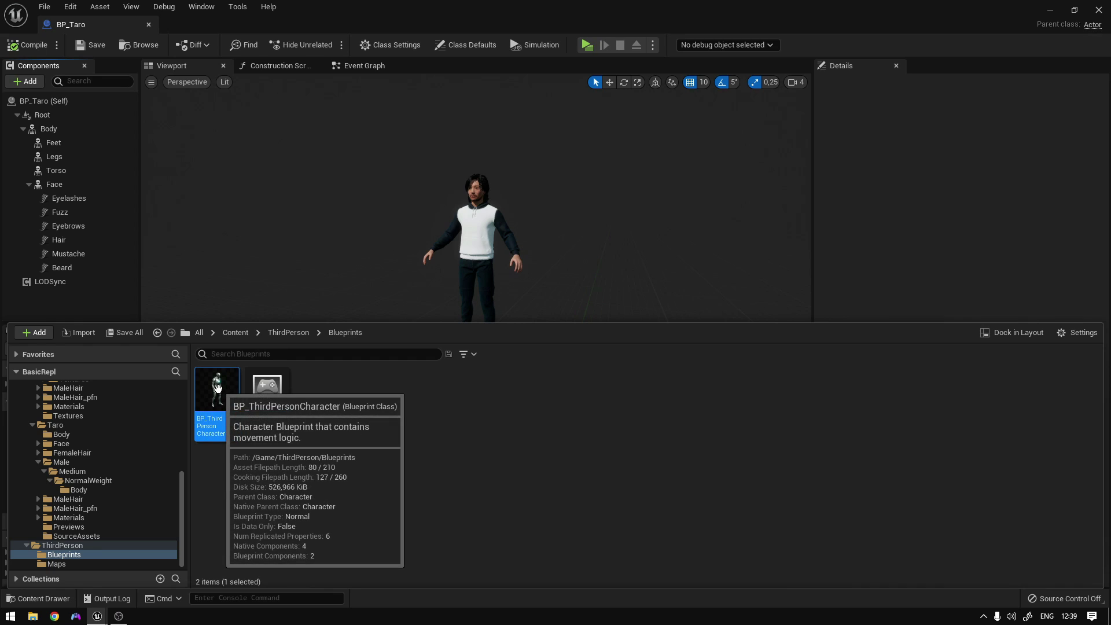
double_click(220, 388)
click(187, 66)
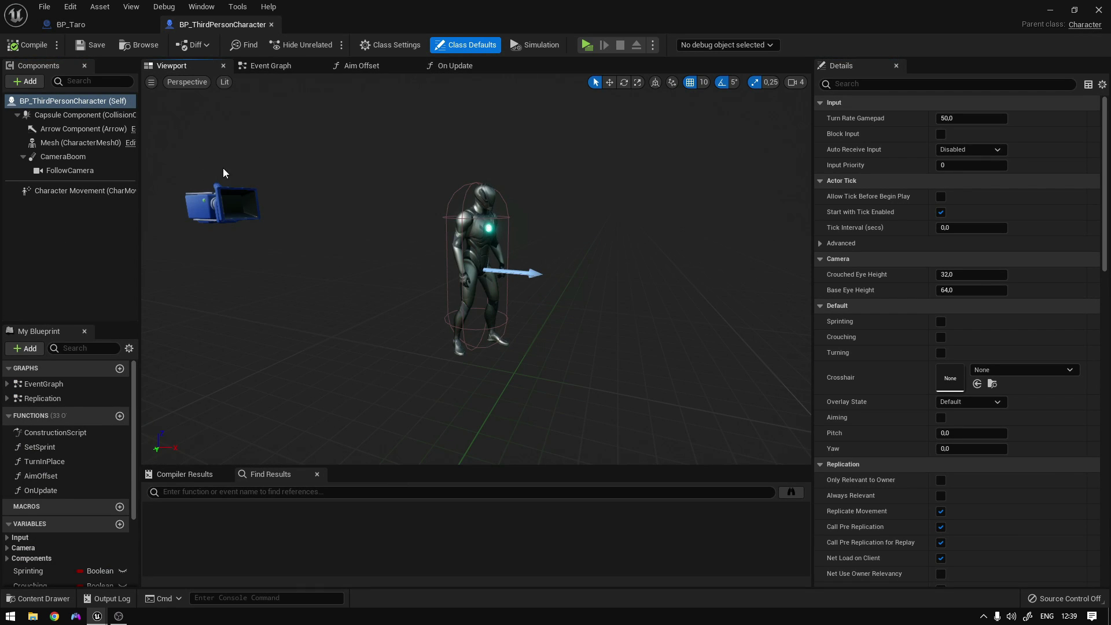
Copy all BP_Taro components from Feet through LODSync into the BP_ThirdPersonCharacter blueprint.
click(98, 26)
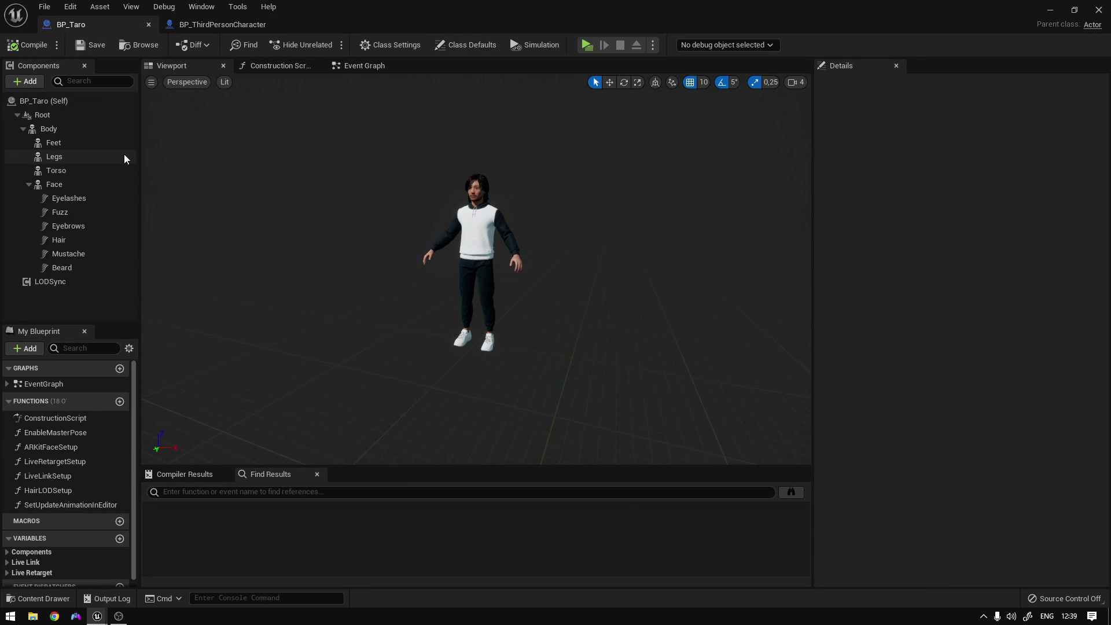
click(95, 142)
shift+click(85, 280)
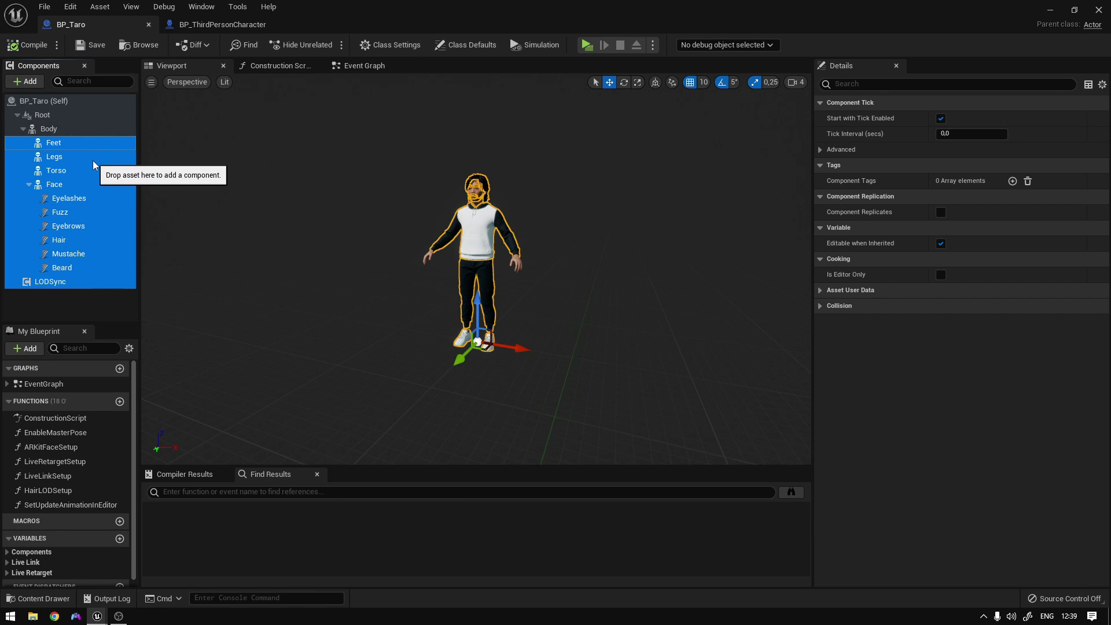
drag(221, 53, 80, 141)
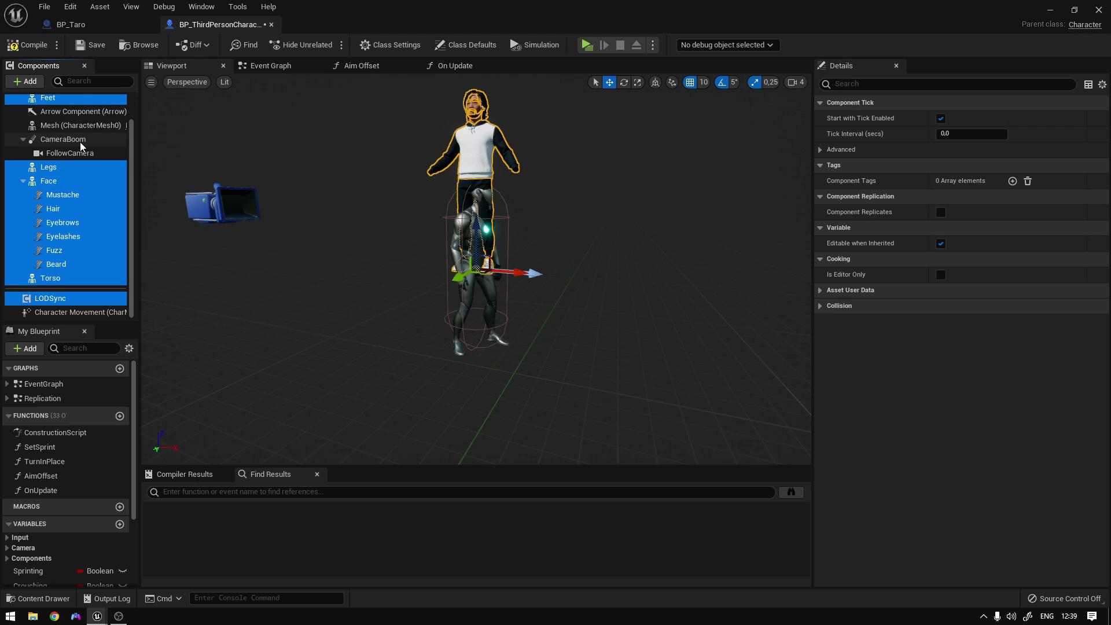
Parent the Legs, Feet, Torso and Face components to Mesh (CharacterMesh0) and reset their location and rotation to default.
click(70, 278)
ctrl+click(51, 180)
ctrl+click(51, 167)
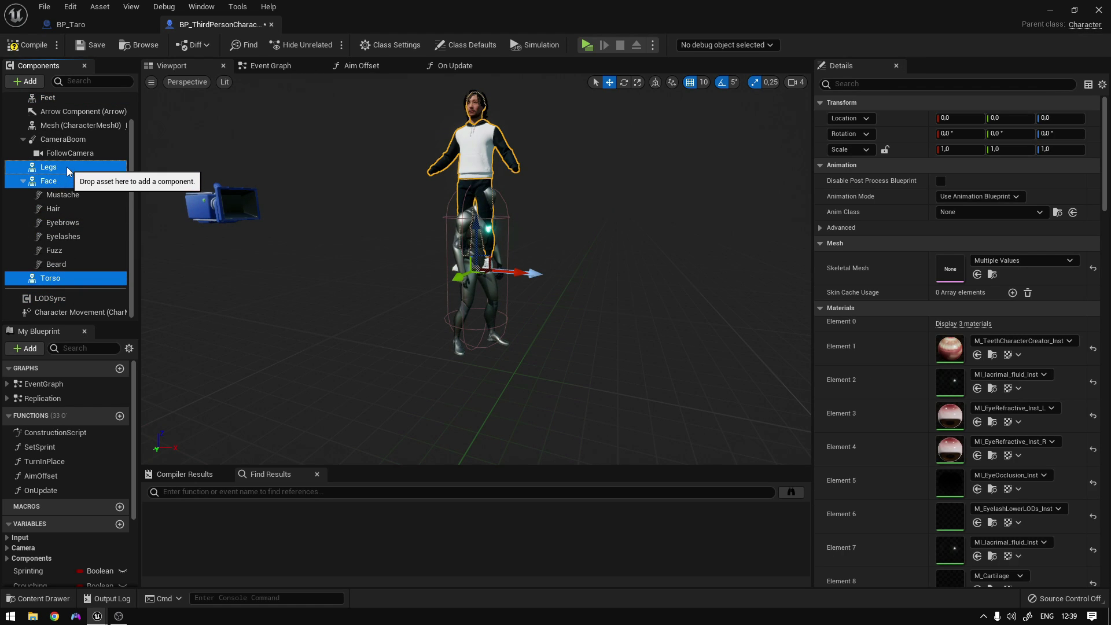
scroll(64, 149, up, 2)
ctrl+click(61, 130)
drag(62, 131, 75, 156)
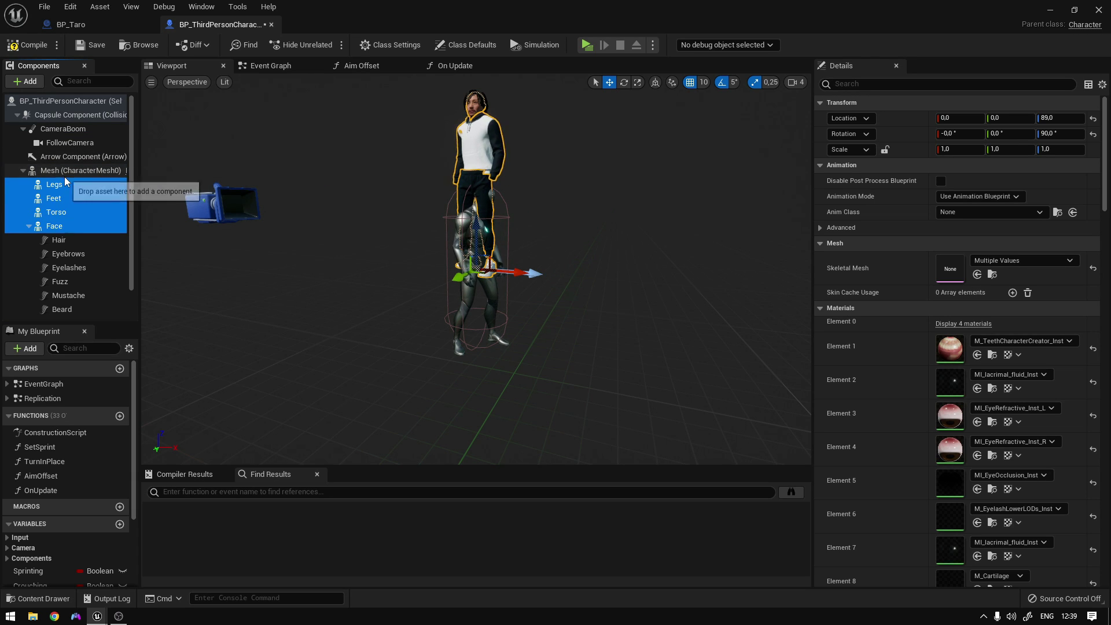
click(1092, 118)
click(1092, 133)
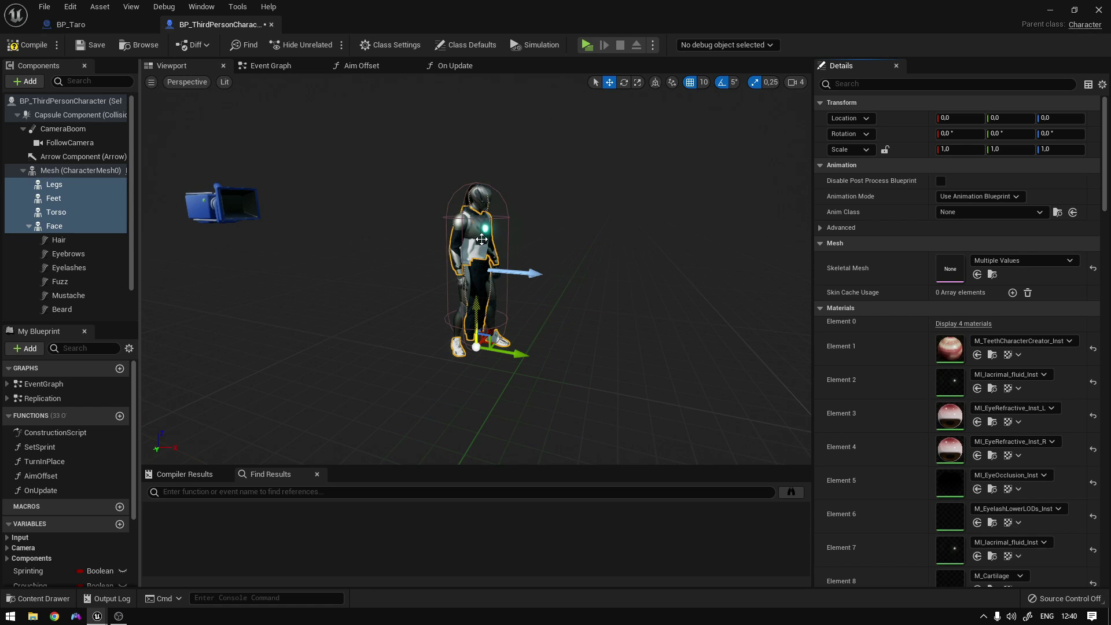
Set the skeletal mesh of the Mesh (CharacterMesh0) component to Taro's m_med_nrw_body.
click(68, 172)
click(1017, 384)
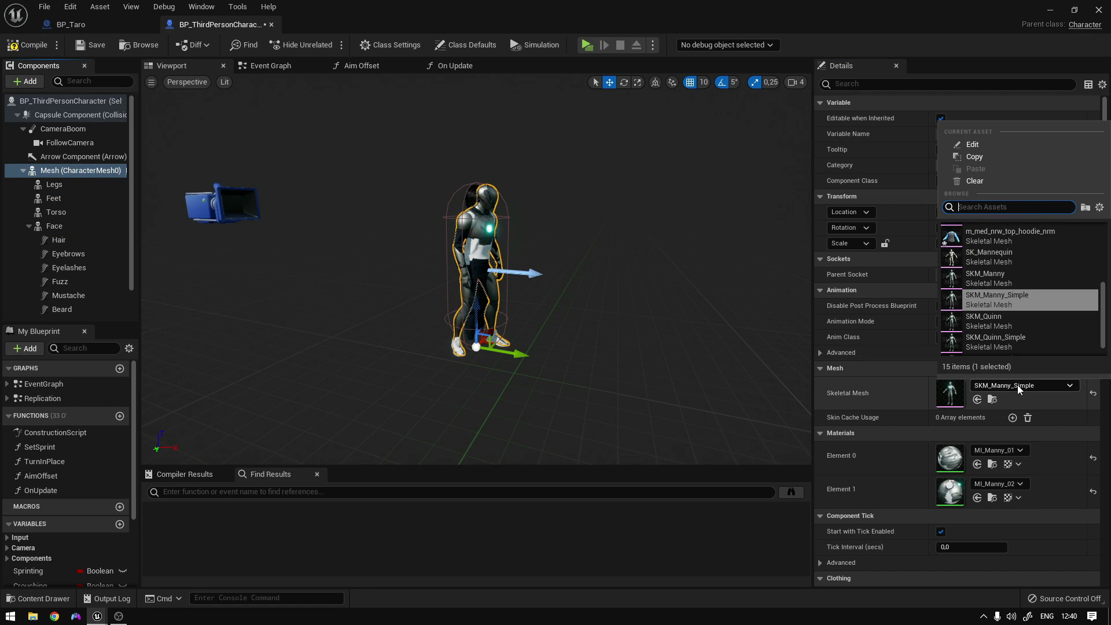
scroll(999, 325, up, 5)
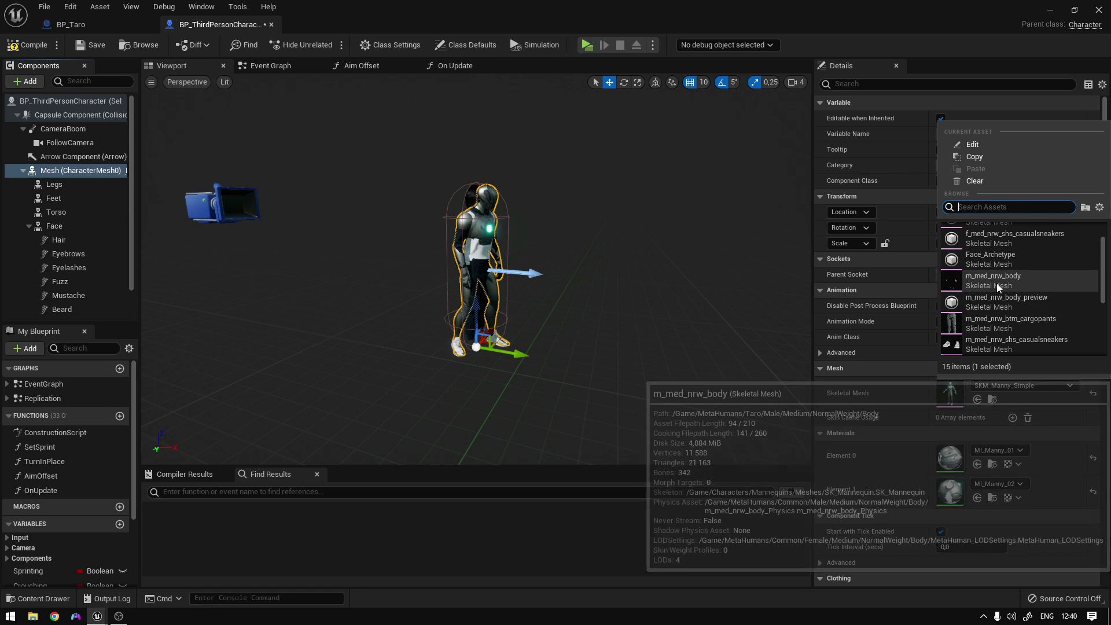
click(994, 278)
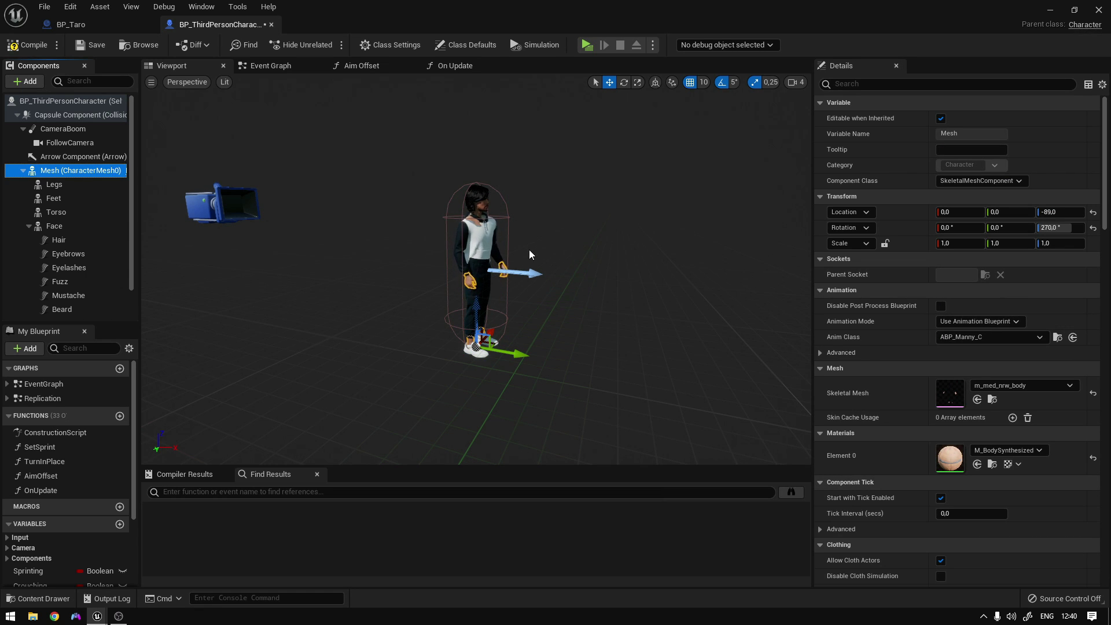
scroll(526, 224, up, 5)
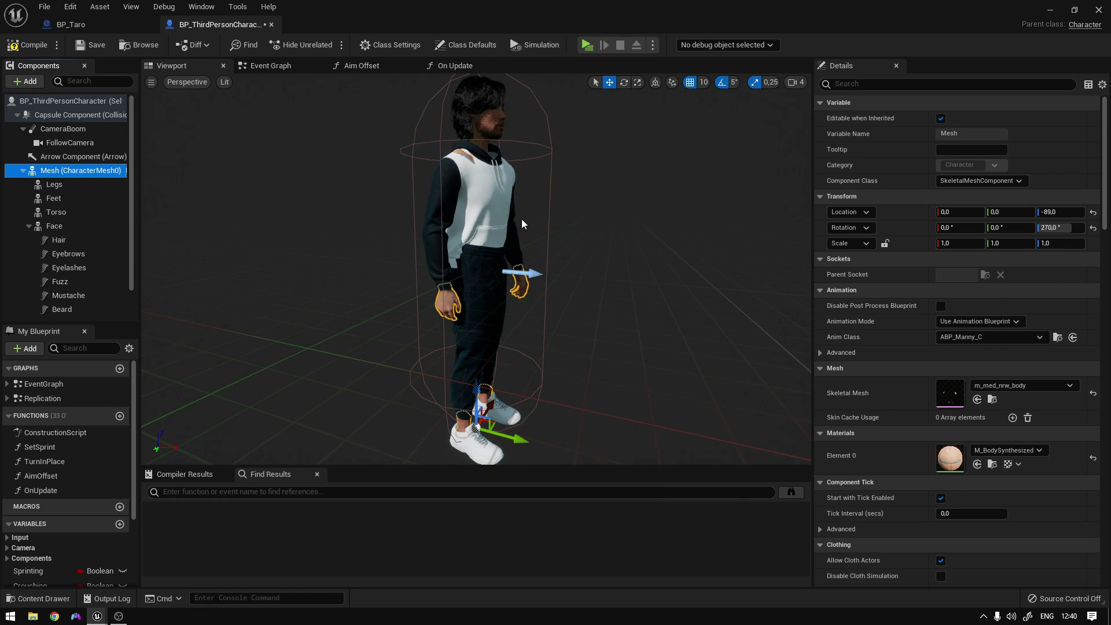
scroll(522, 224, down, 5)
Open the blueprint's Construction Script and add a Set Master Pose Component node wired to its execution output.
scroll(92, 195, down, 1)
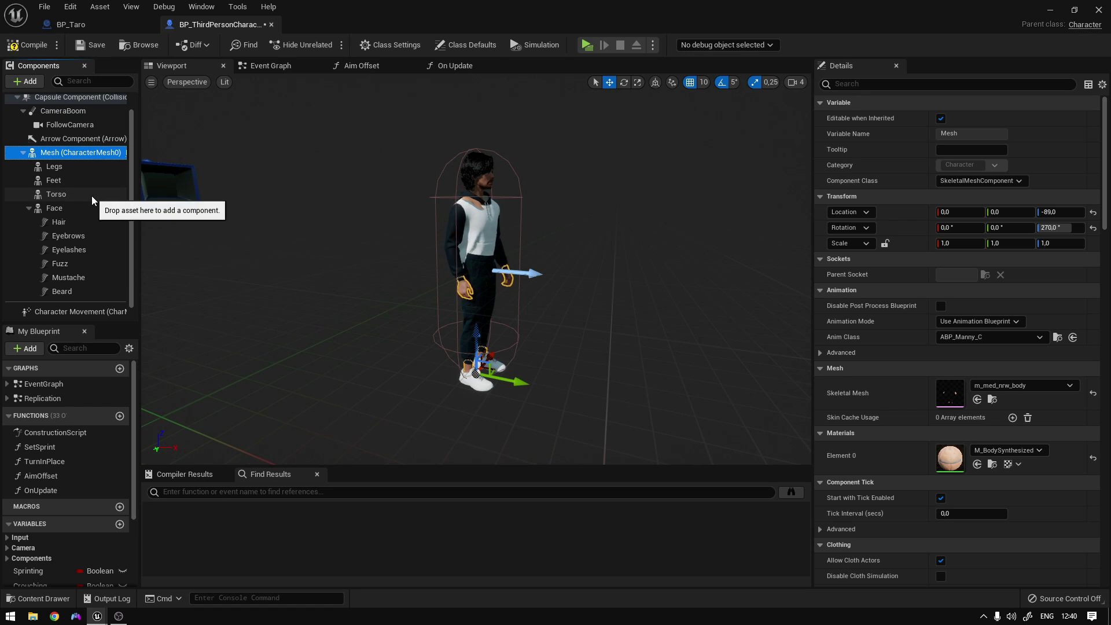
click(82, 167)
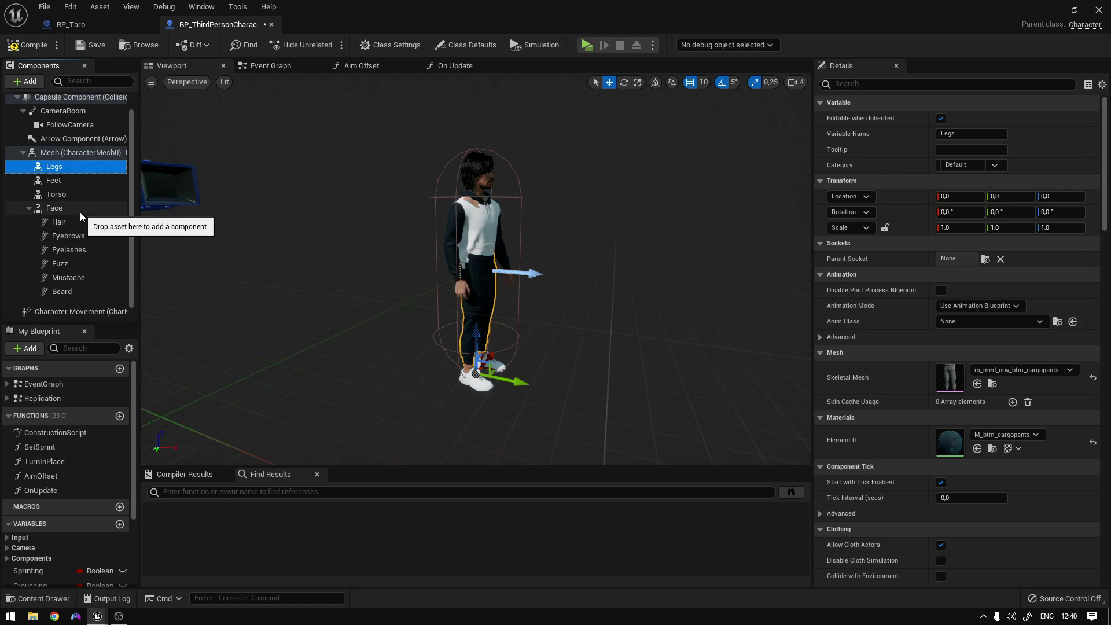
shift+click(80, 208)
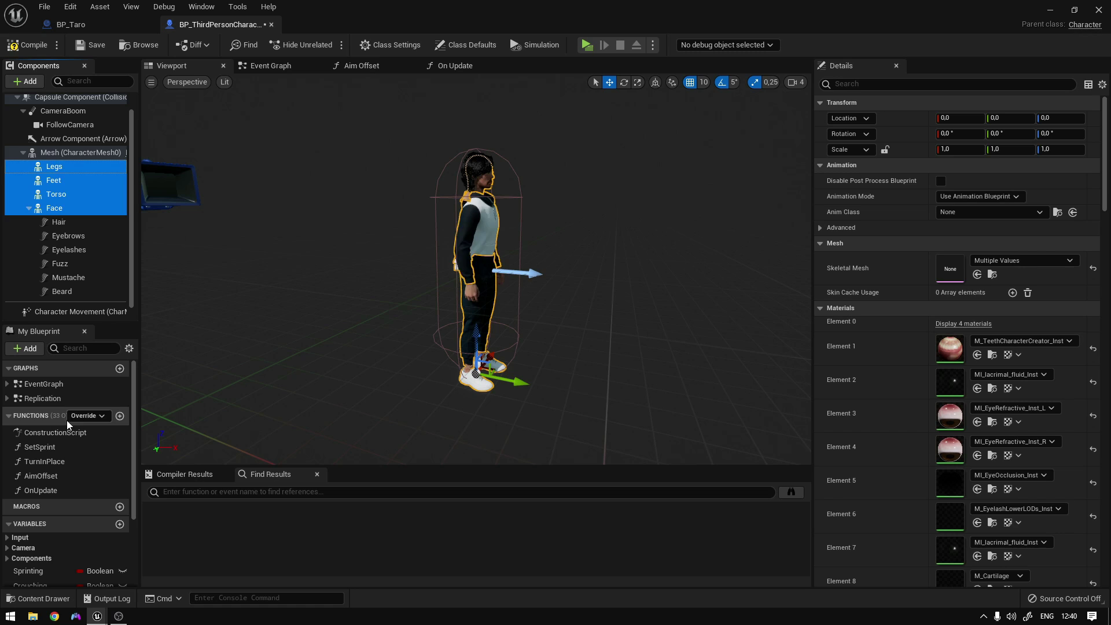
double_click(64, 435)
right_drag(493, 200, 349, 242)
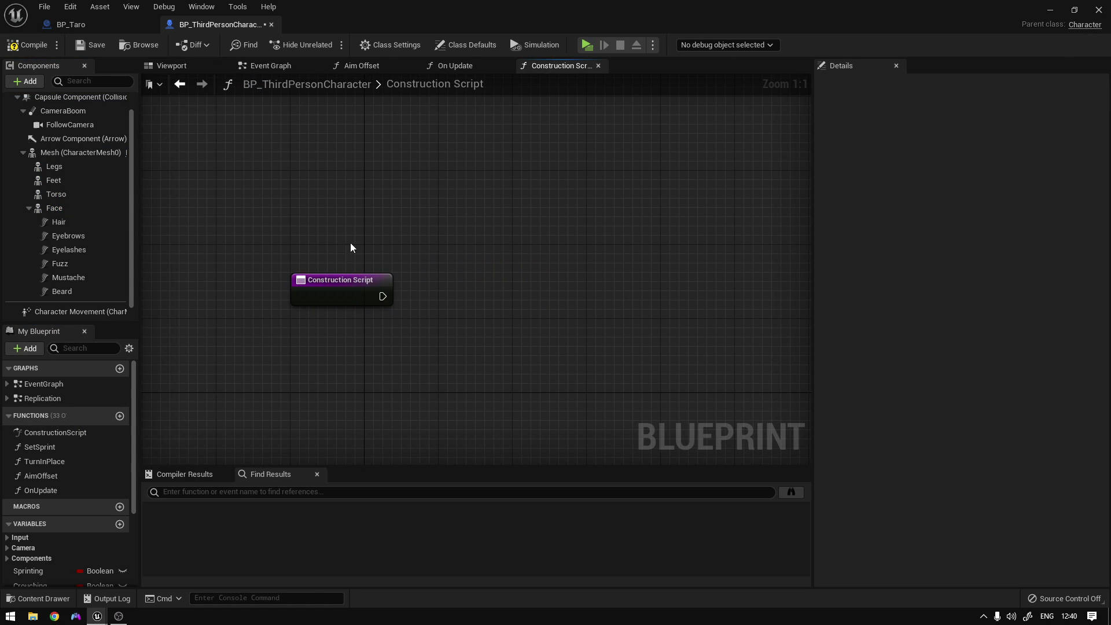
drag(382, 296, 464, 296)
text(set m)
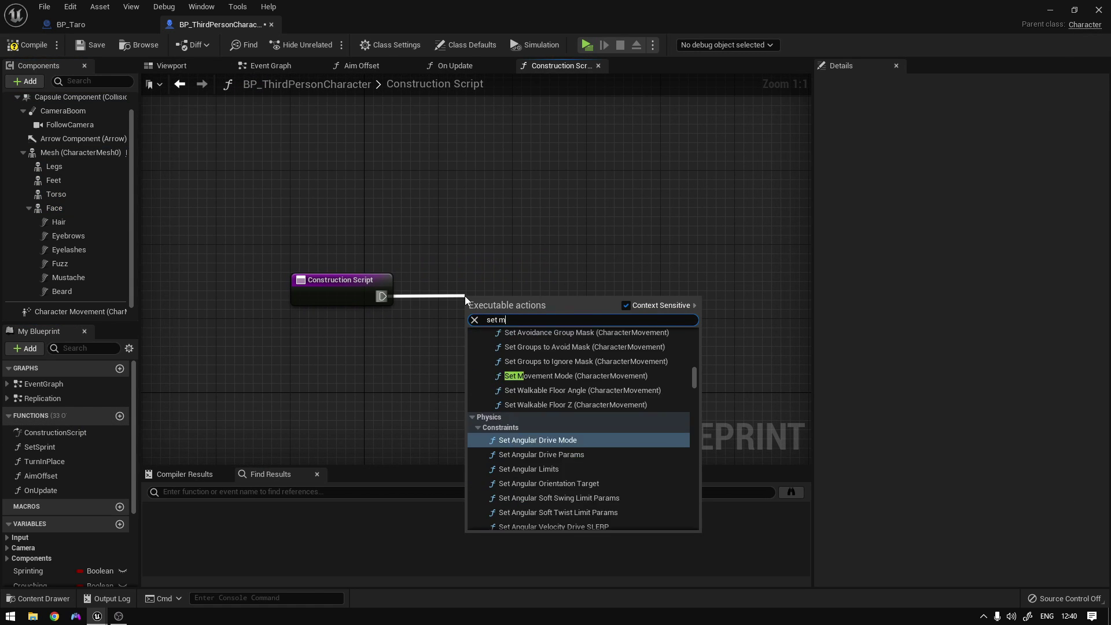
text(aster)
key(Return)
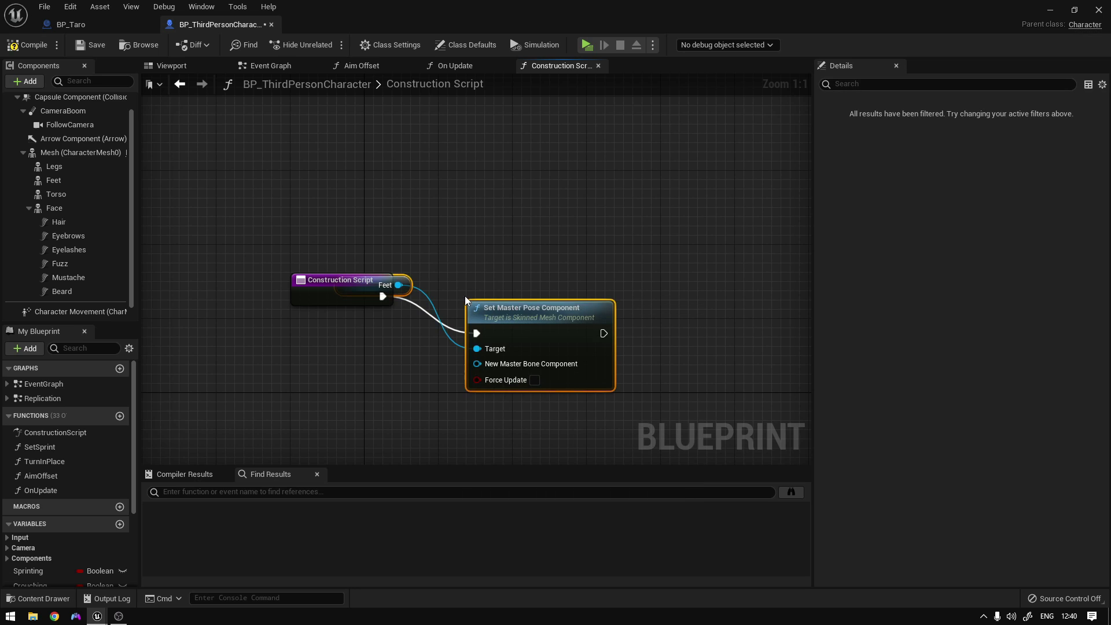
Wire Feet, Legs and Face to the Set Master Pose Component node's Target and Mesh to its New Master Bone Component.
drag(496, 313, 478, 276)
click(412, 282)
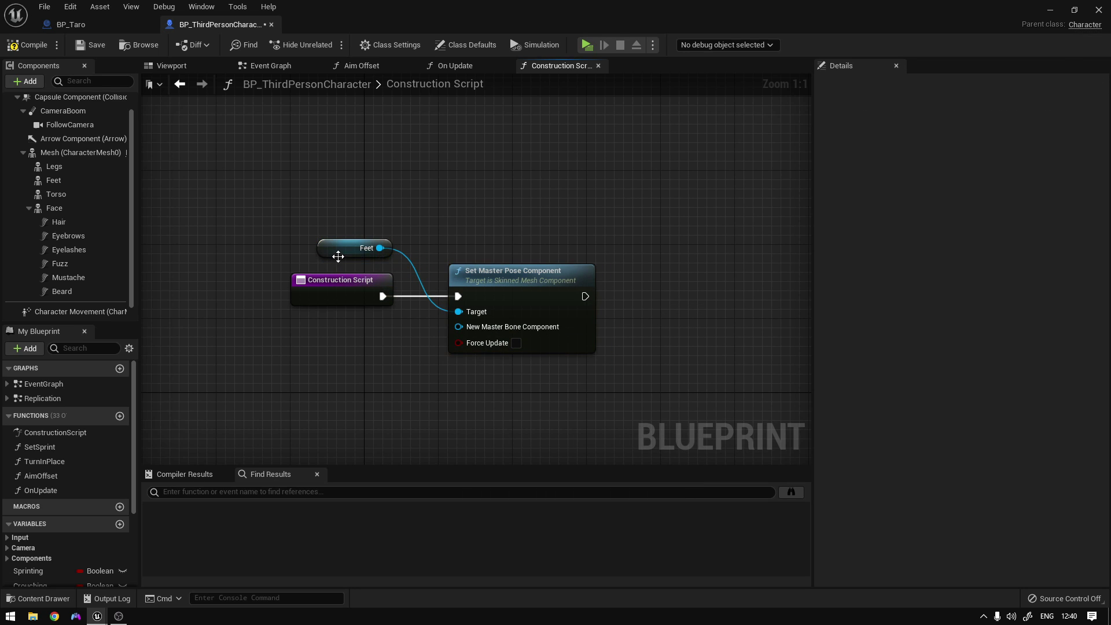
drag(338, 256, 353, 336)
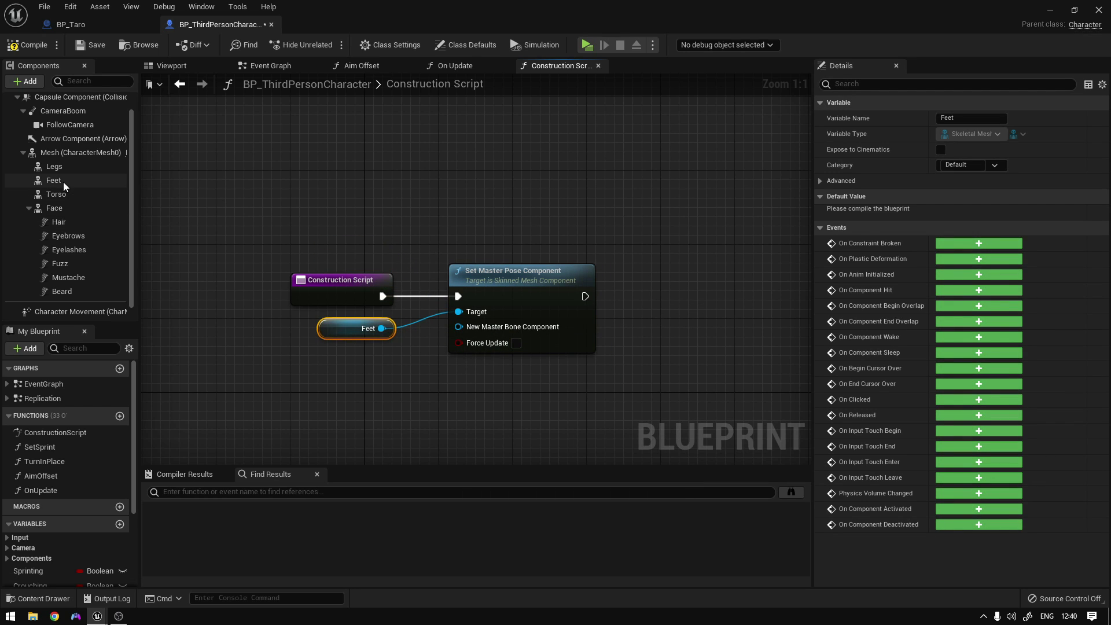
drag(57, 167, 344, 358)
drag(61, 210, 334, 390)
drag(381, 356, 383, 384)
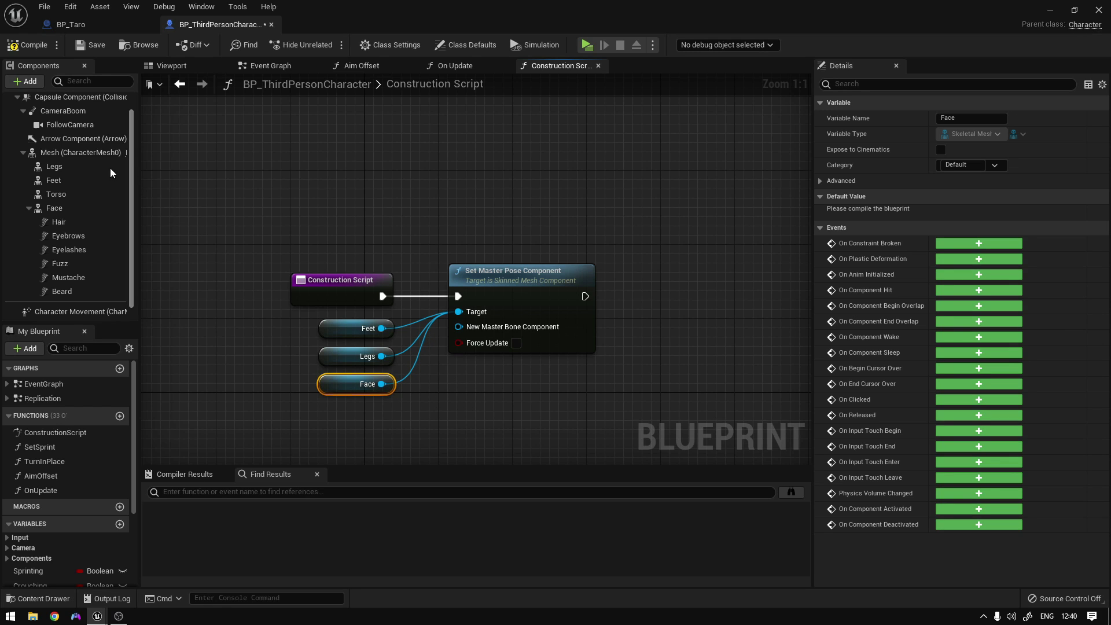
drag(49, 152, 459, 327)
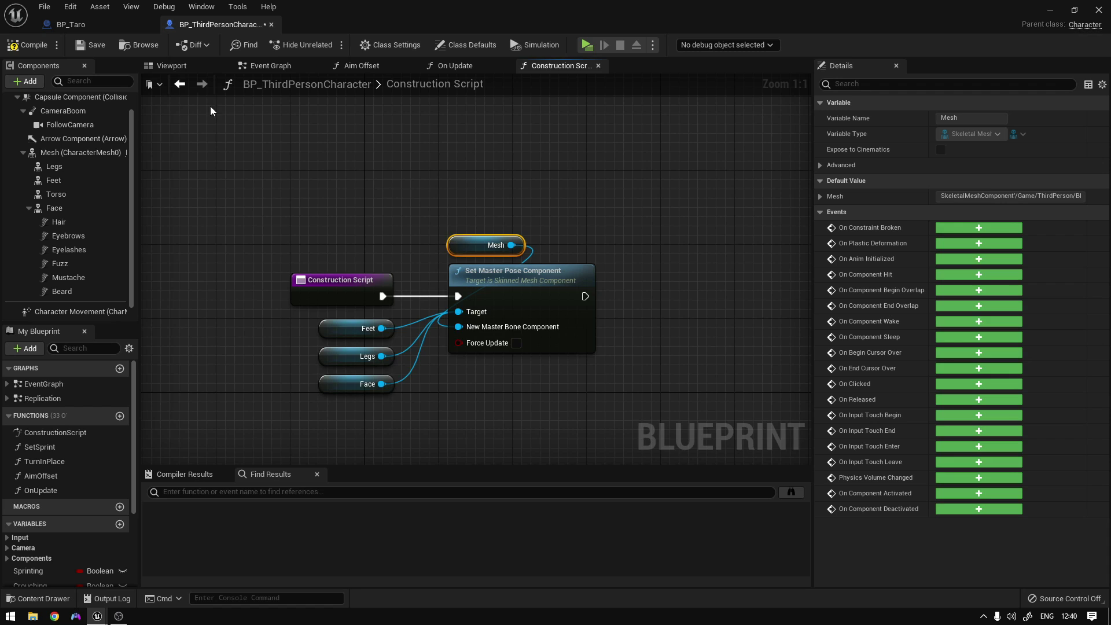
Check the character in the blueprint viewport and play-test it by moving in all directions and jumping.
click(171, 65)
click(601, 246)
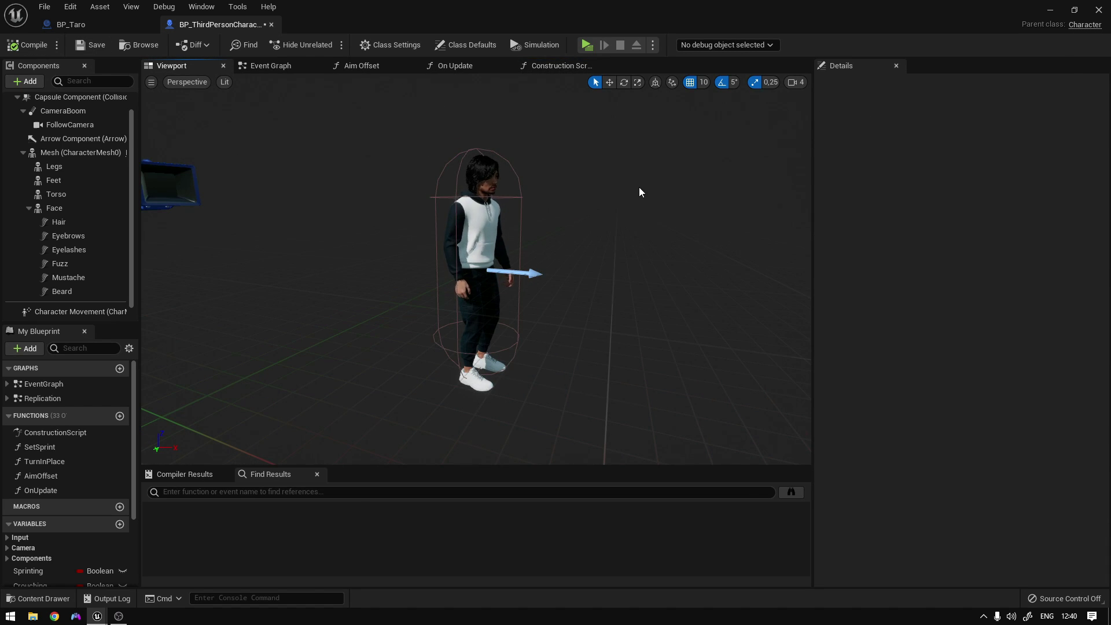
click(586, 44)
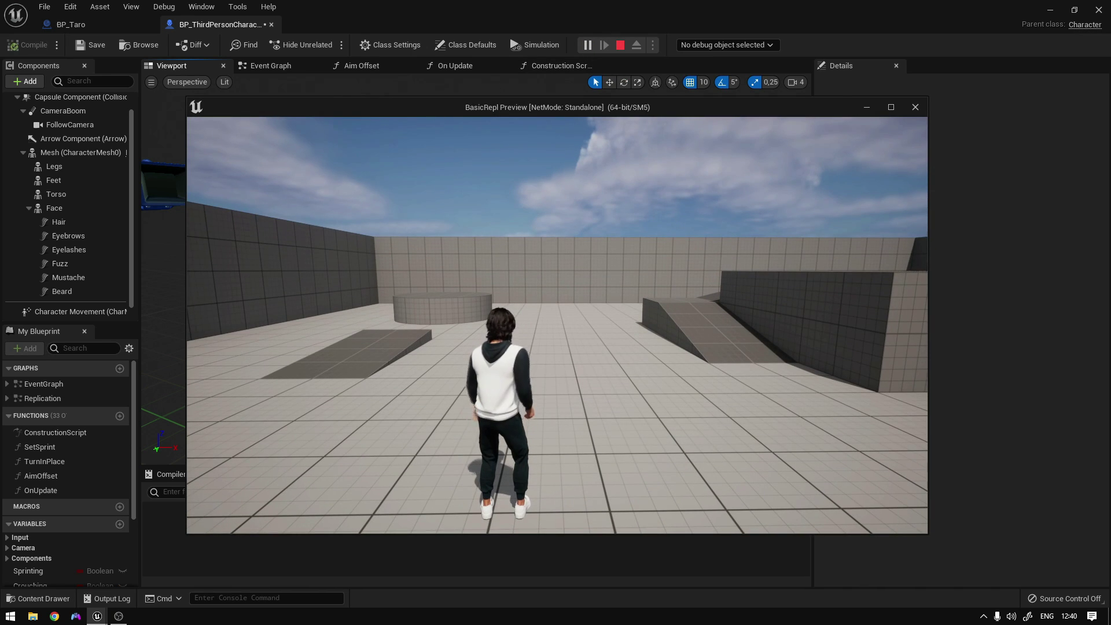
key(w)
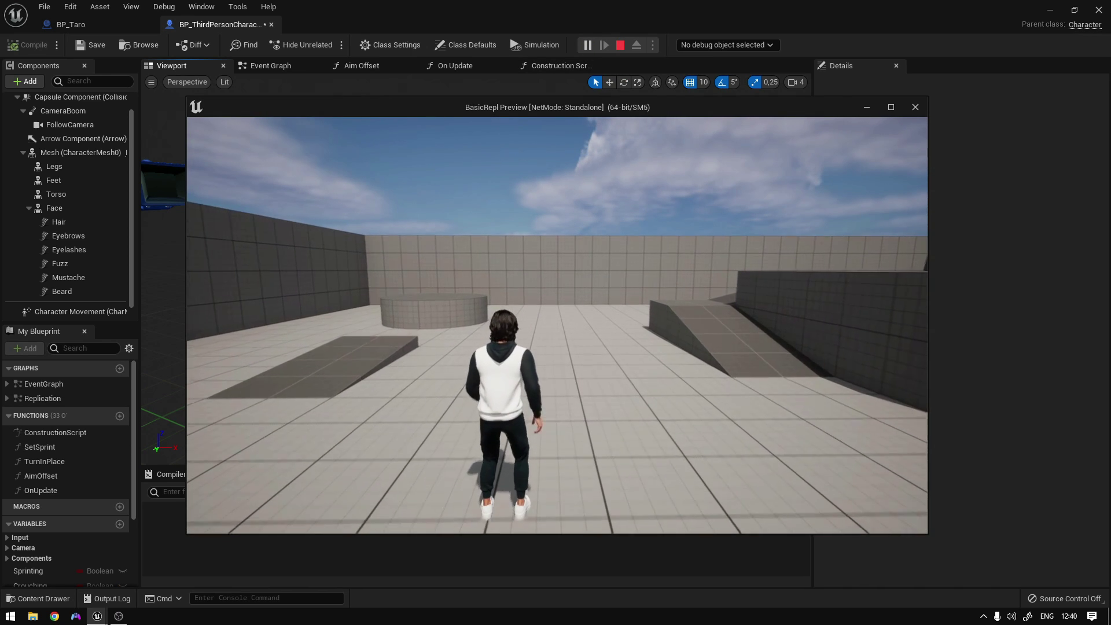
key(d)
key(s)
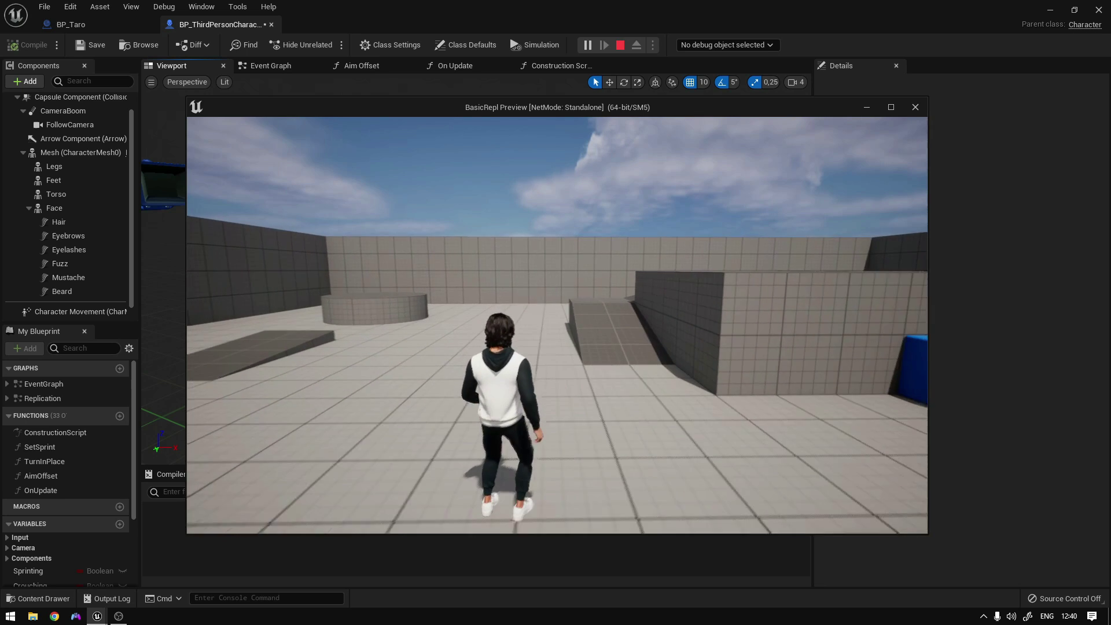
key(a)
key(w)
key(space)
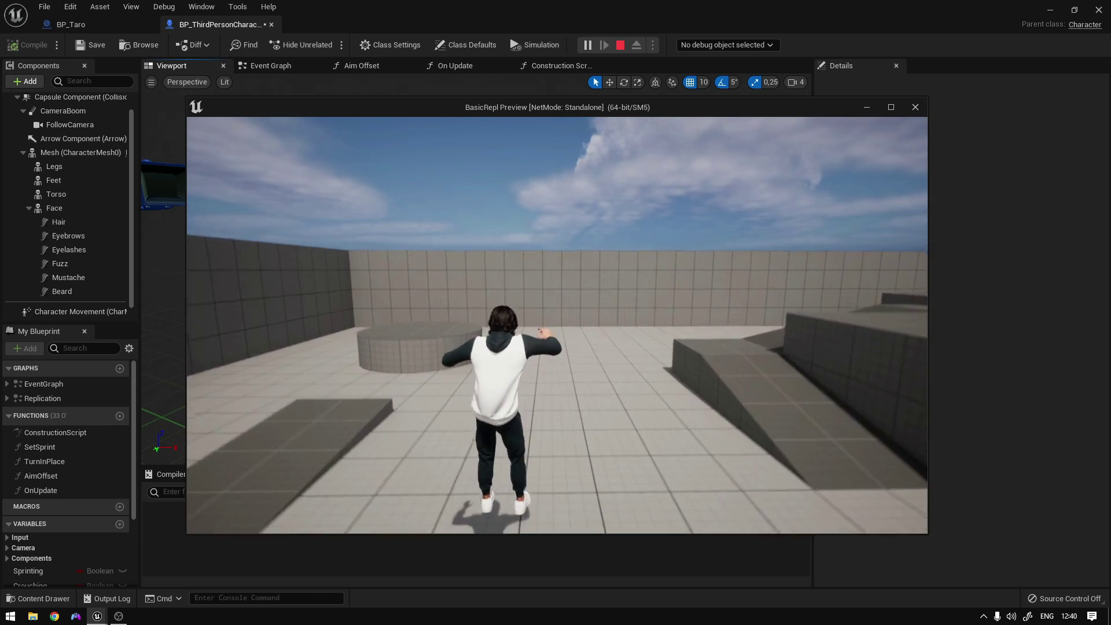
key(d)
key(space)
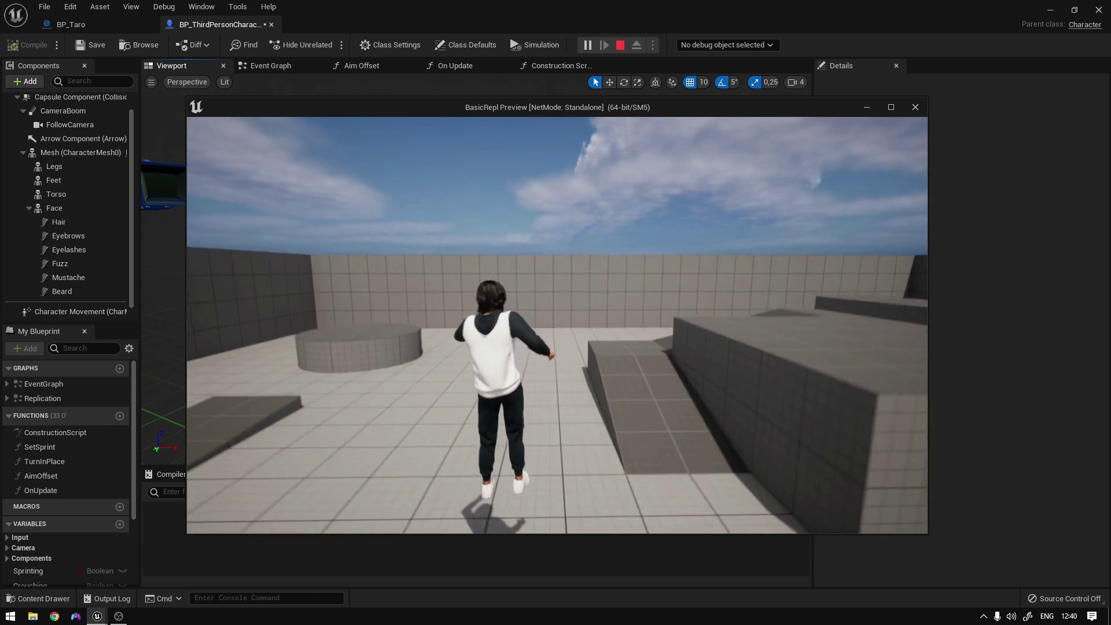
key(s)
key(a)
key(space)
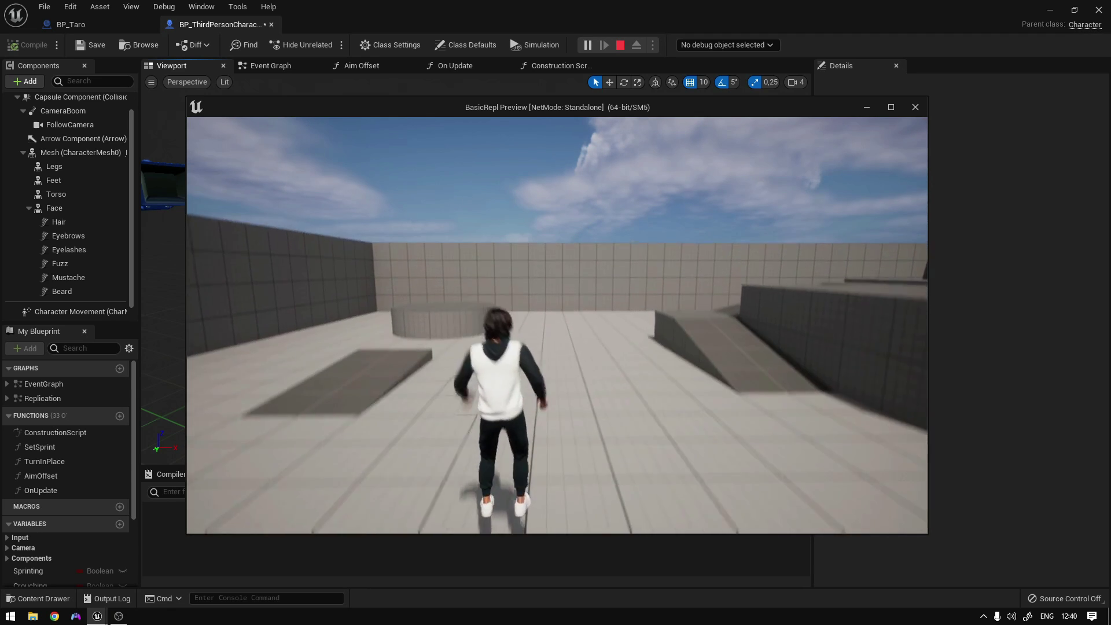
key(w)
key(Escape)
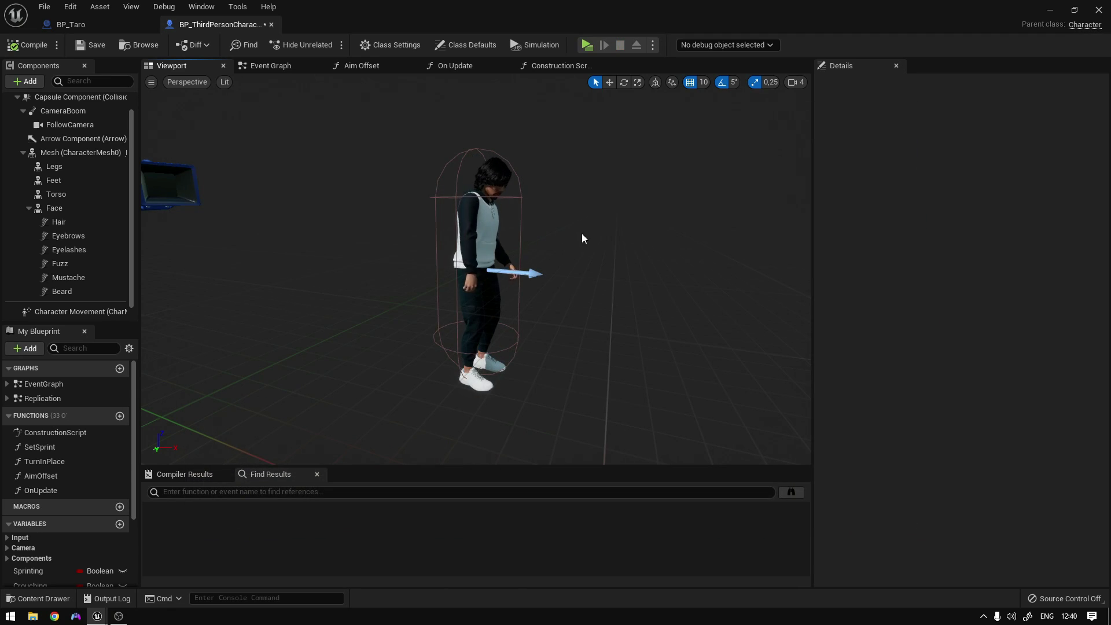
Open the m_med_nrw_body skeletal mesh from the Mesh component and switch to its SK_Mannequin skeleton.
click(78, 152)
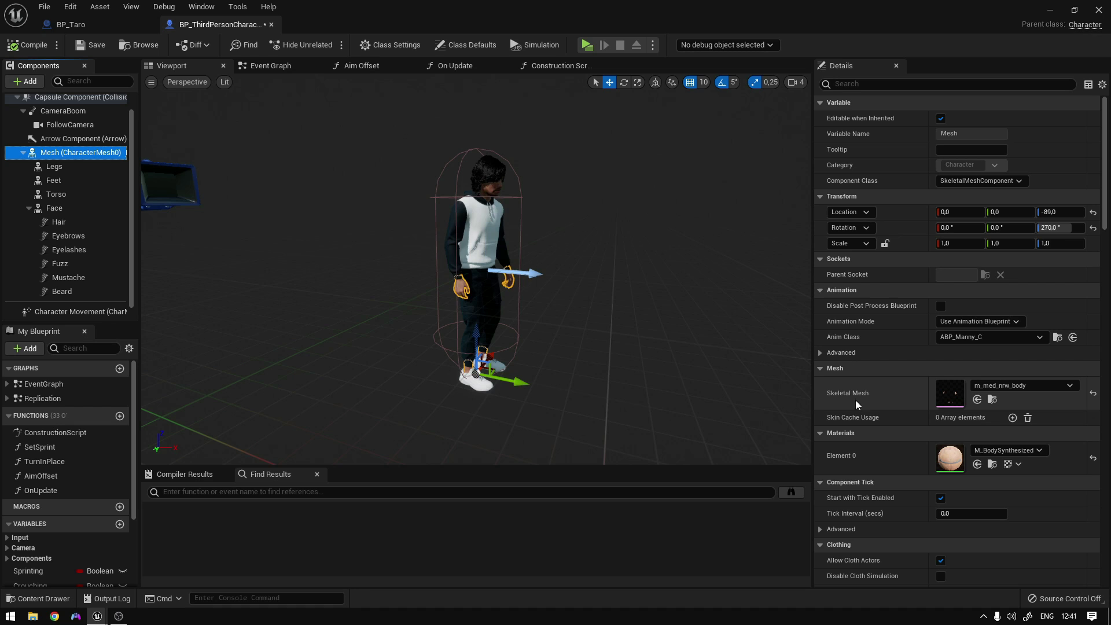
double_click(943, 393)
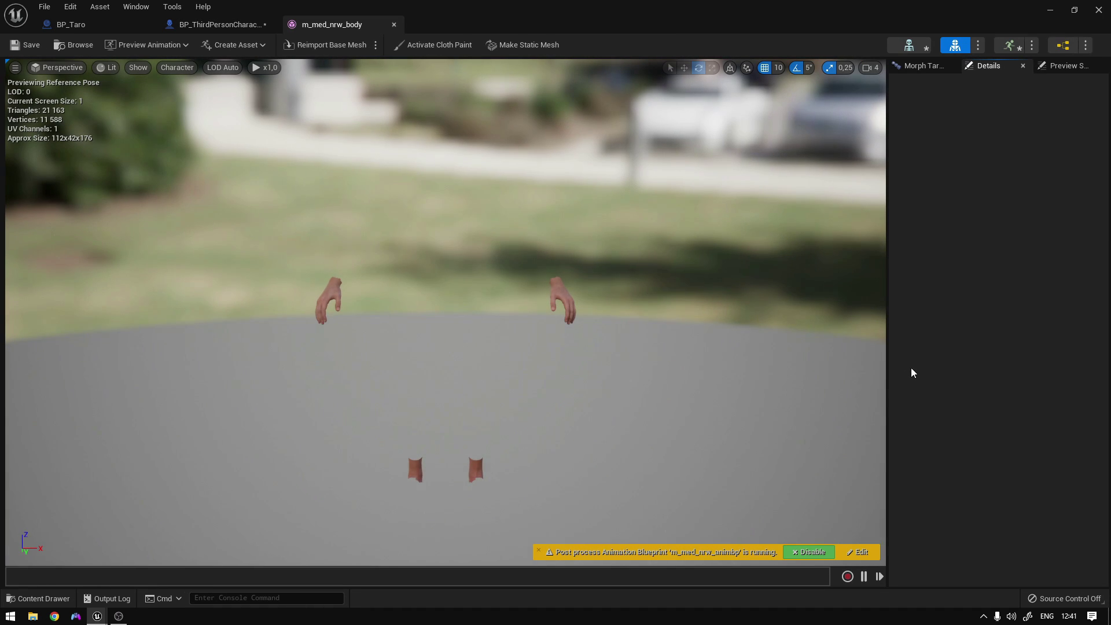
click(909, 46)
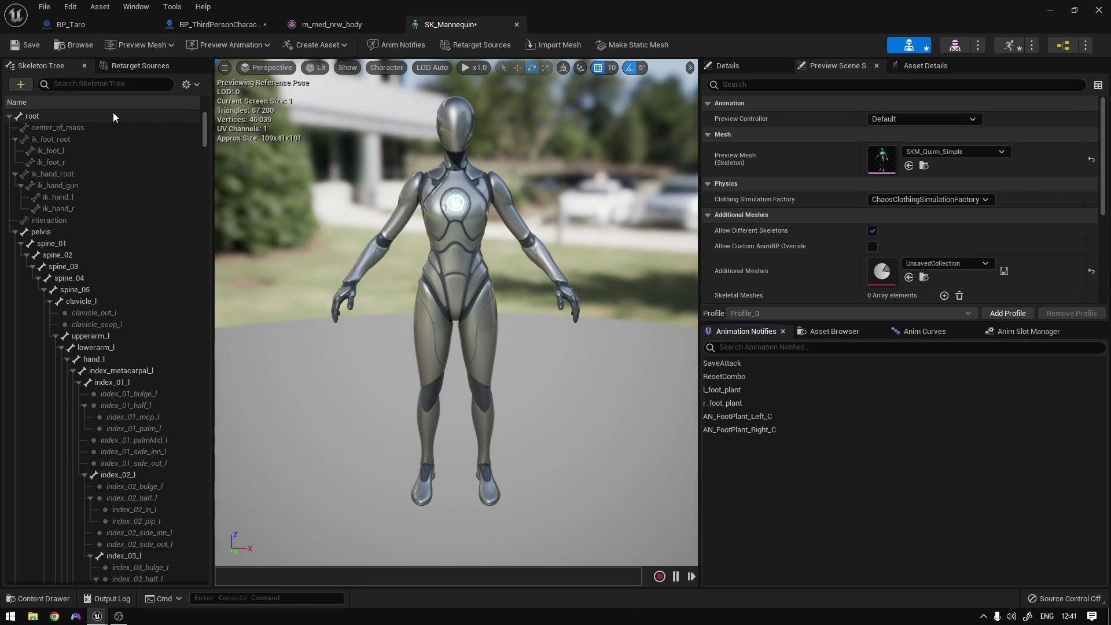
Add a virtual bone to the root bone with root as its target and name it VB root.
click(59, 116)
right_click(58, 116)
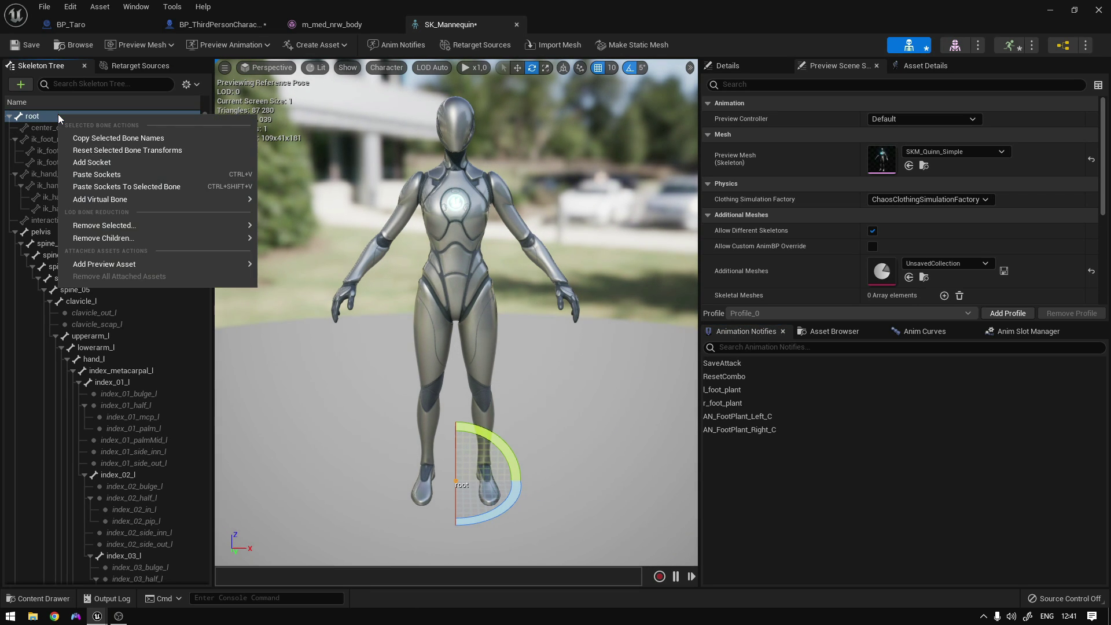
mouse_move(132, 200)
click(293, 229)
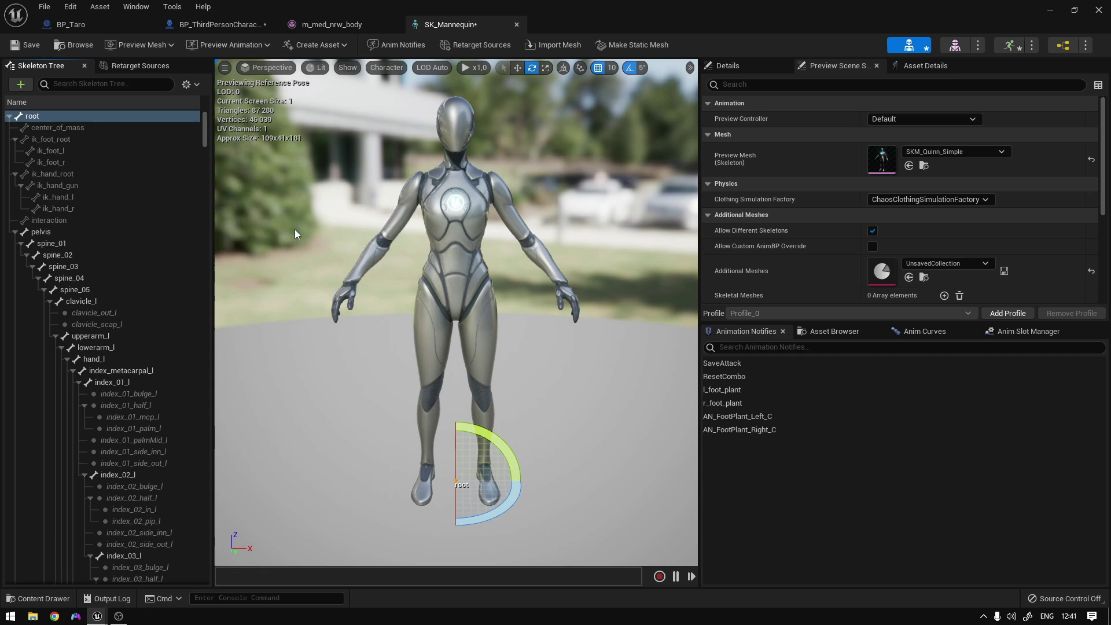
click(70, 578)
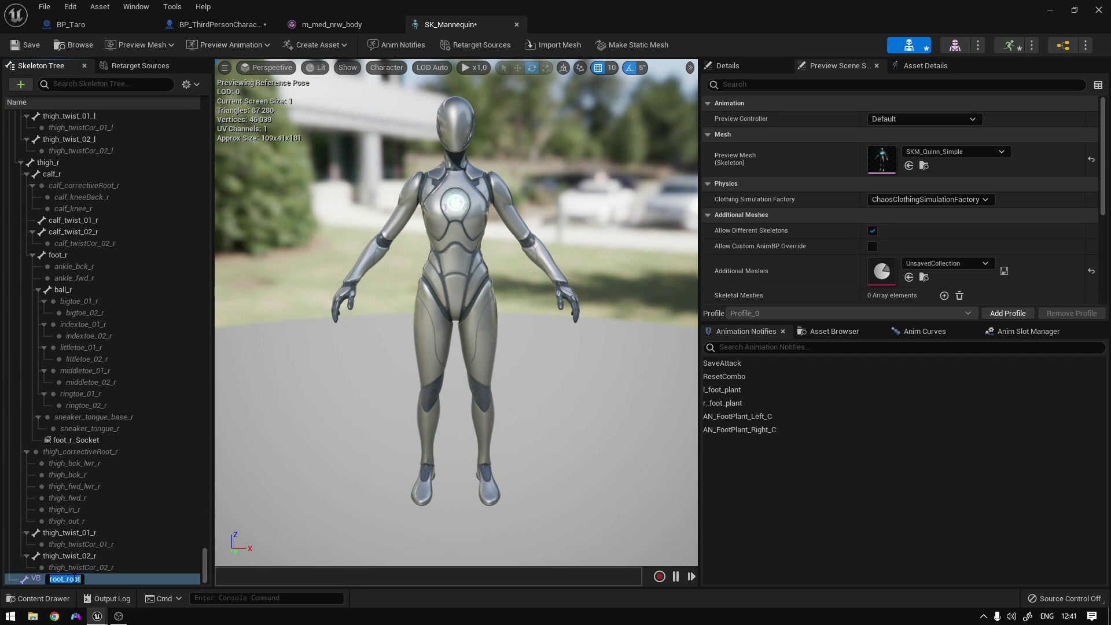
text(root)
key(Return)
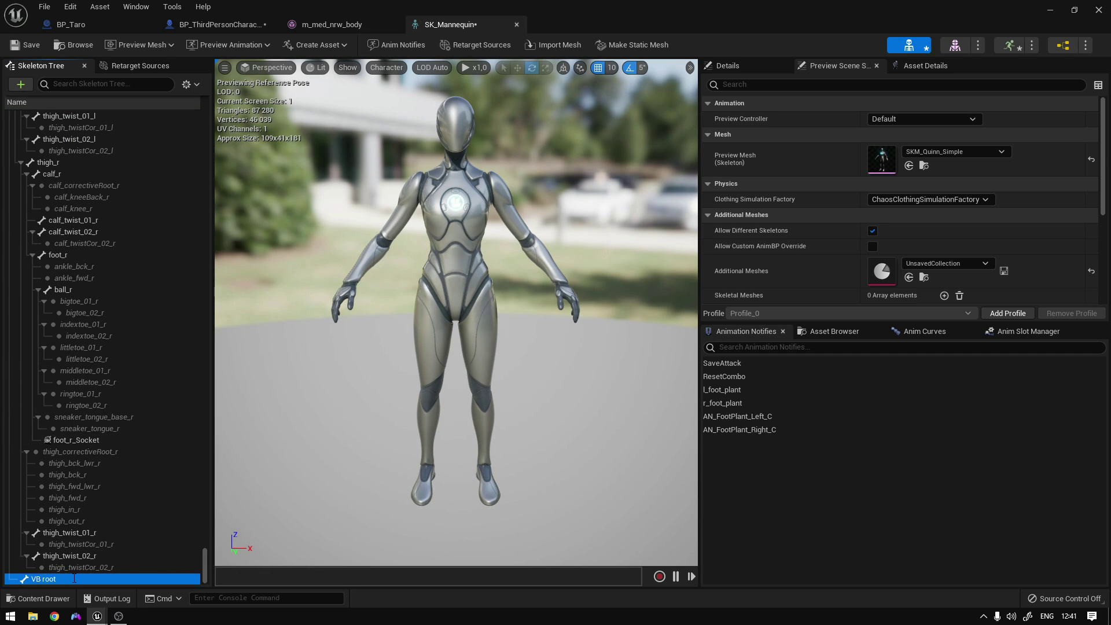
Add a virtual bone under VB root targeting foot_r and name it VB foot_r.
right_click(61, 579)
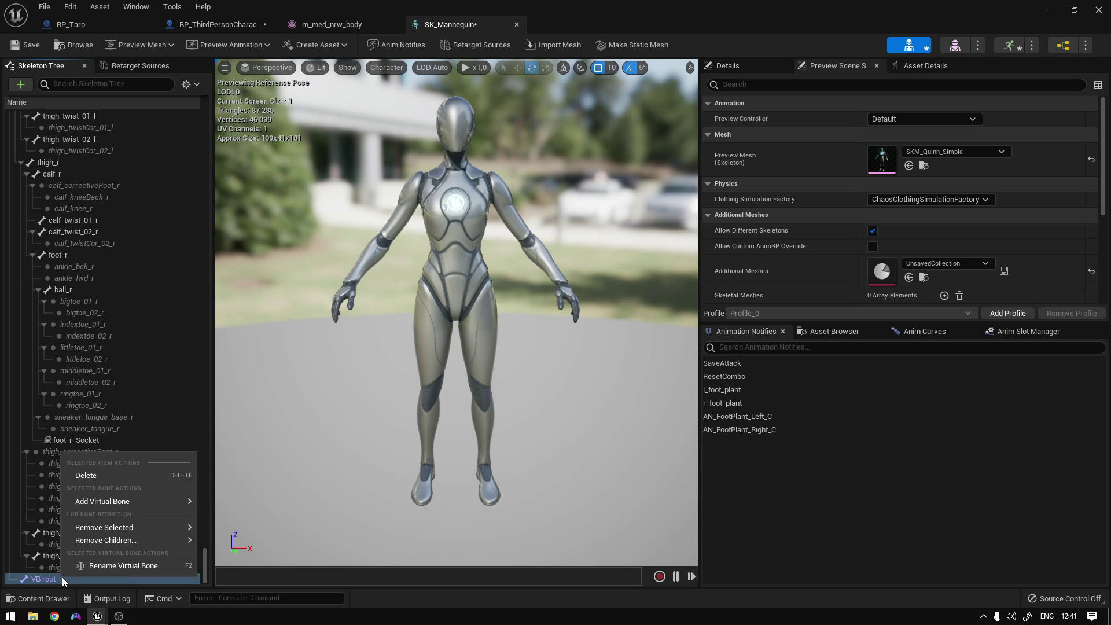
mouse_move(136, 501)
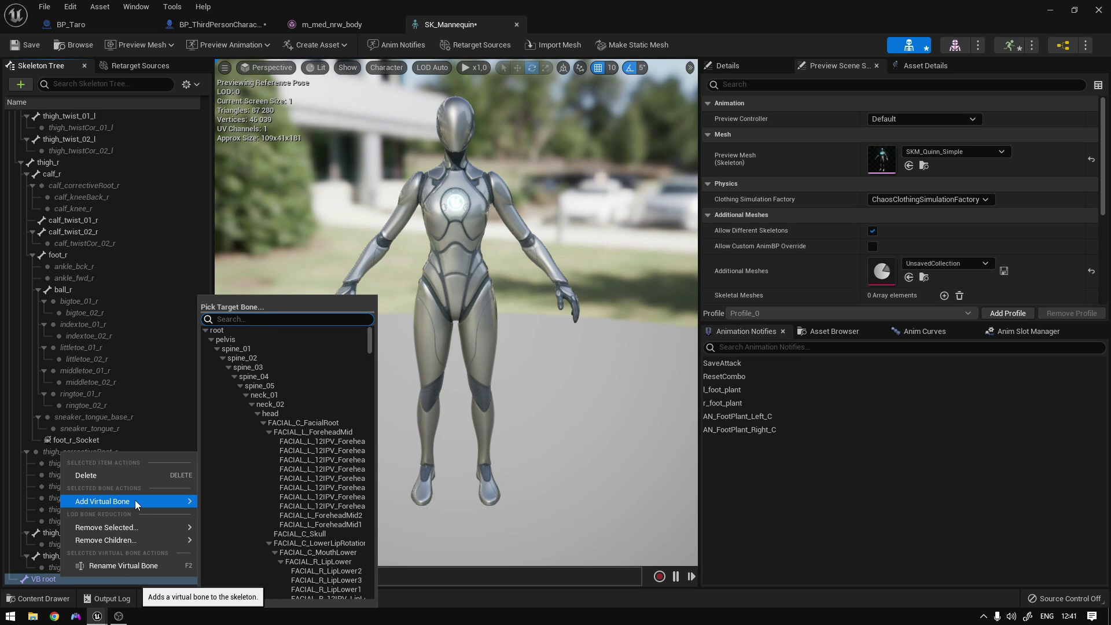
text(foot)
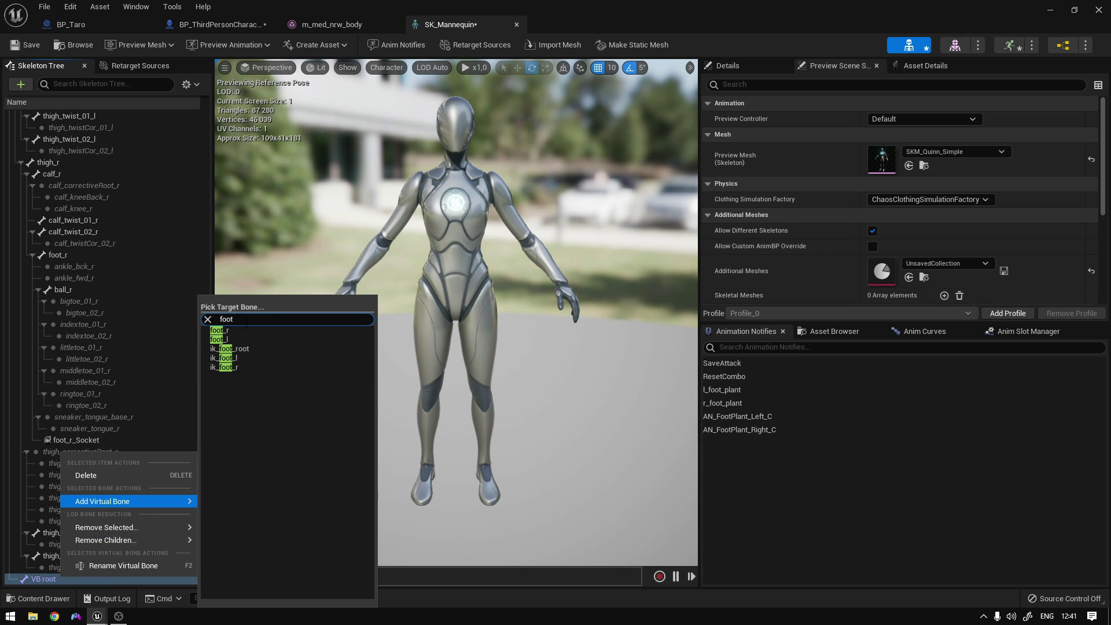
click(244, 331)
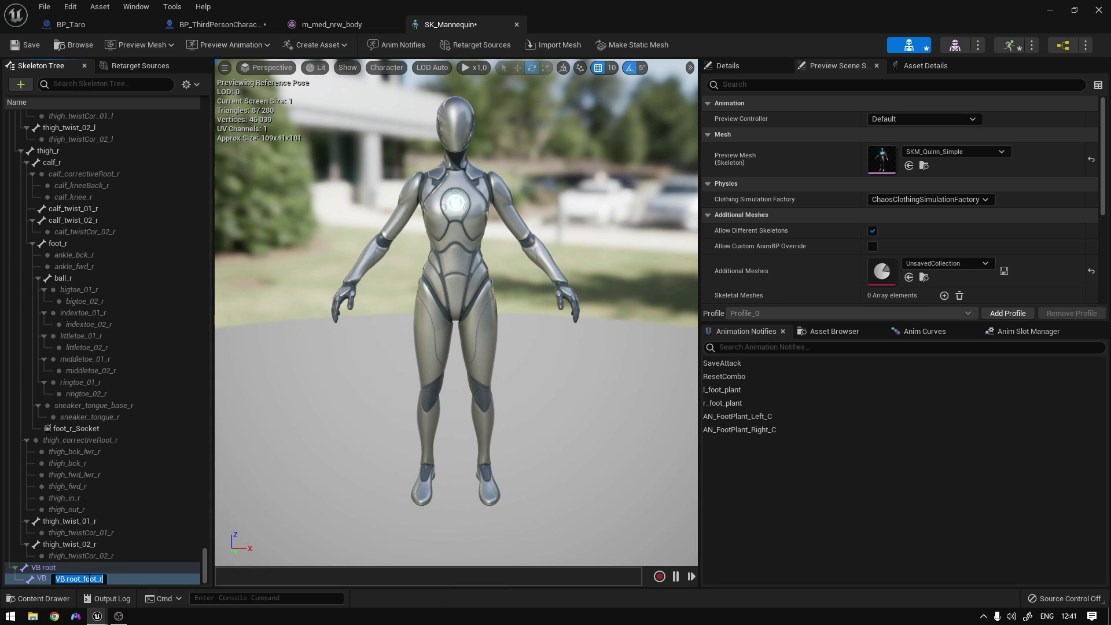
text(foot_r)
key(Return)
Add a virtual bone under VB root targeting foot_l and name it VB foot_l.
click(64, 569)
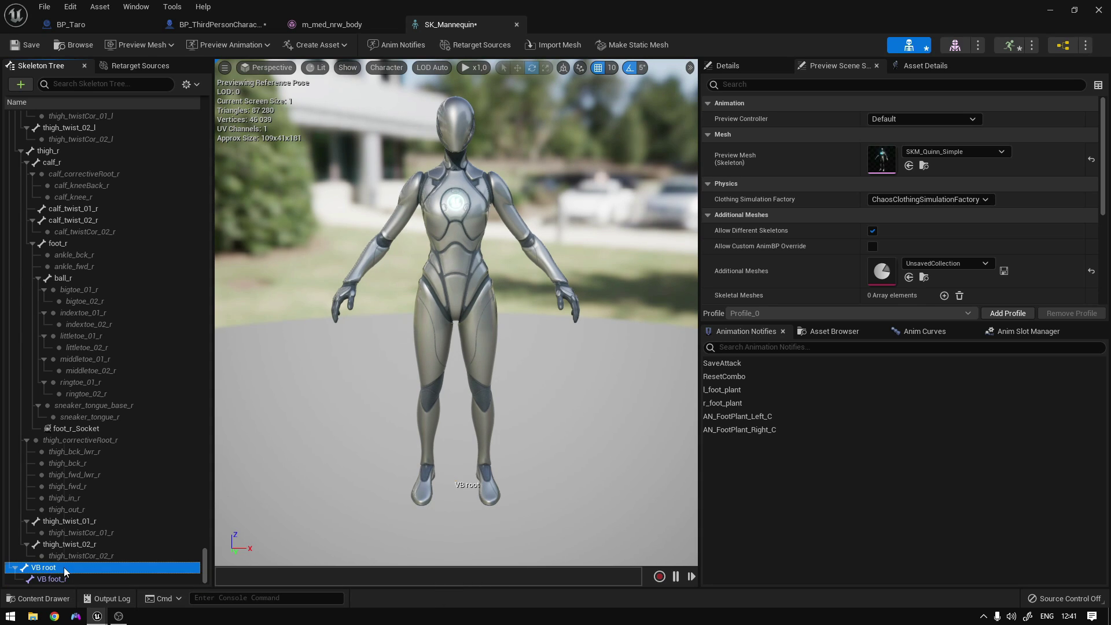
right_click(63, 569)
mouse_move(146, 495)
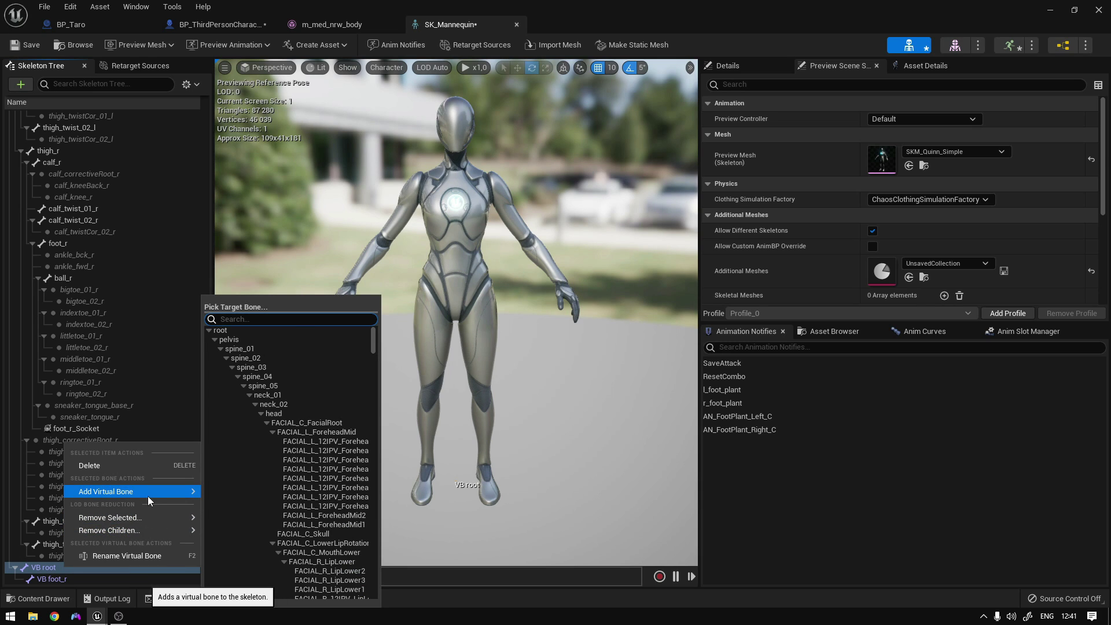
text(foot)
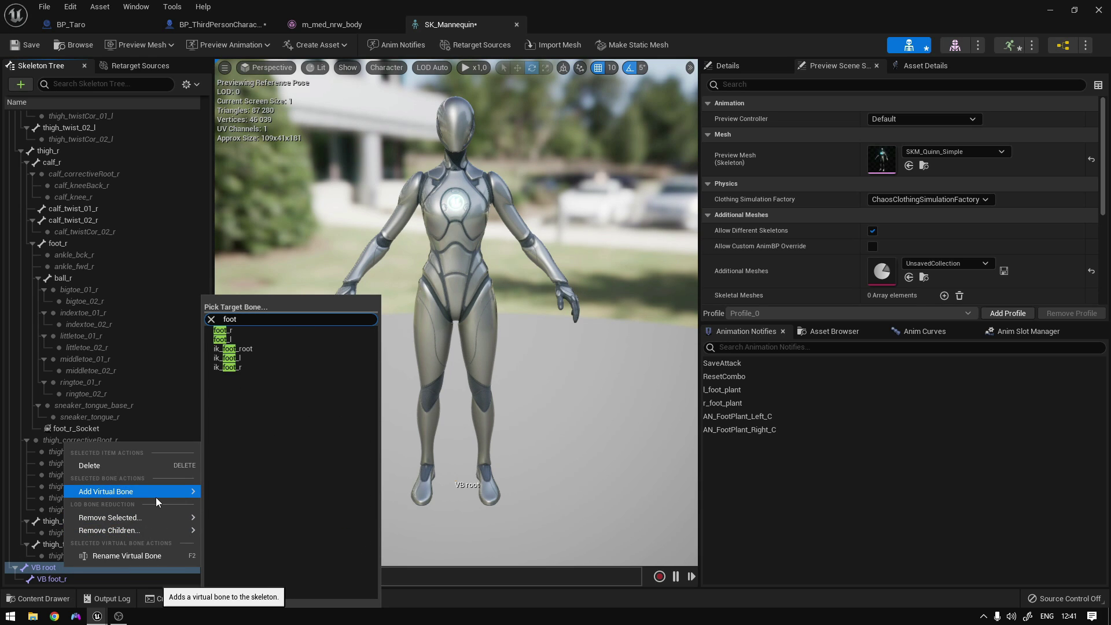
click(253, 339)
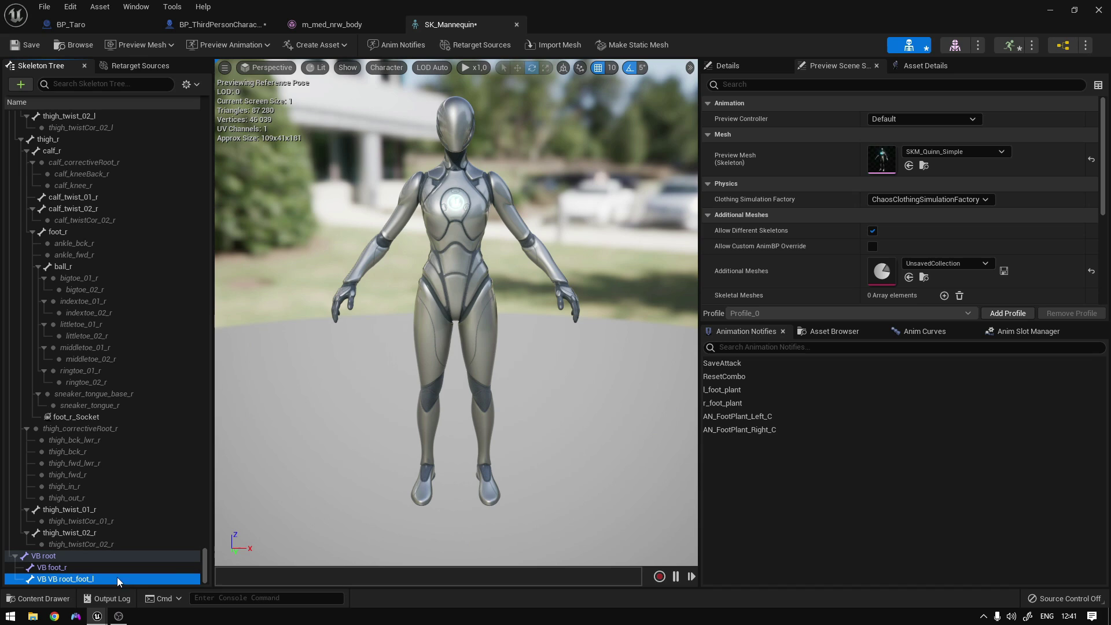
double_click(89, 578)
text(foot_l)
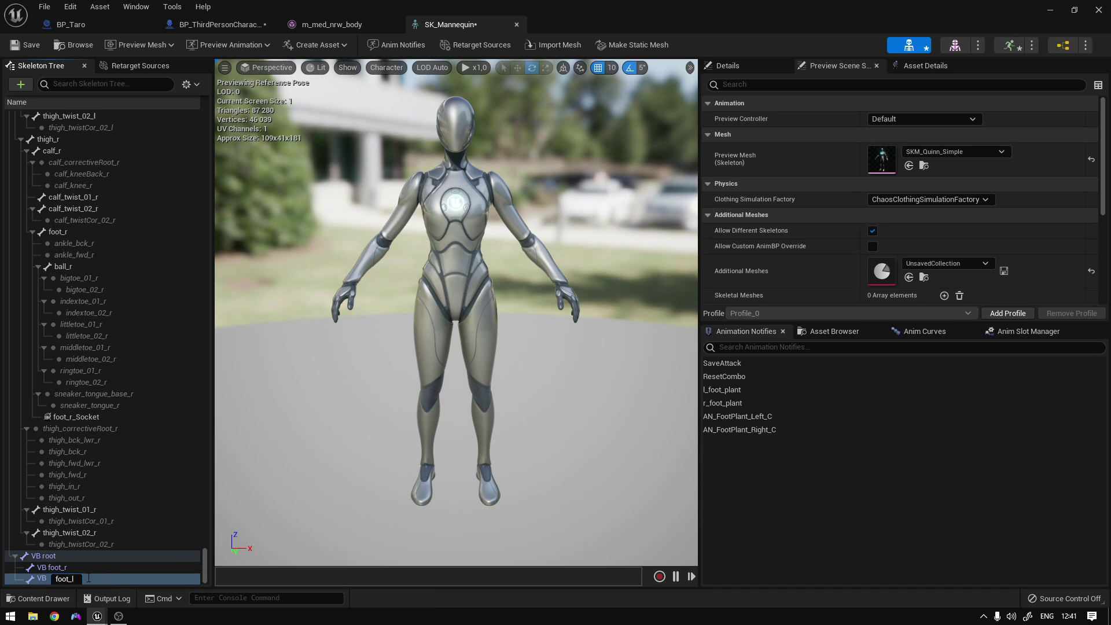
key(Return)
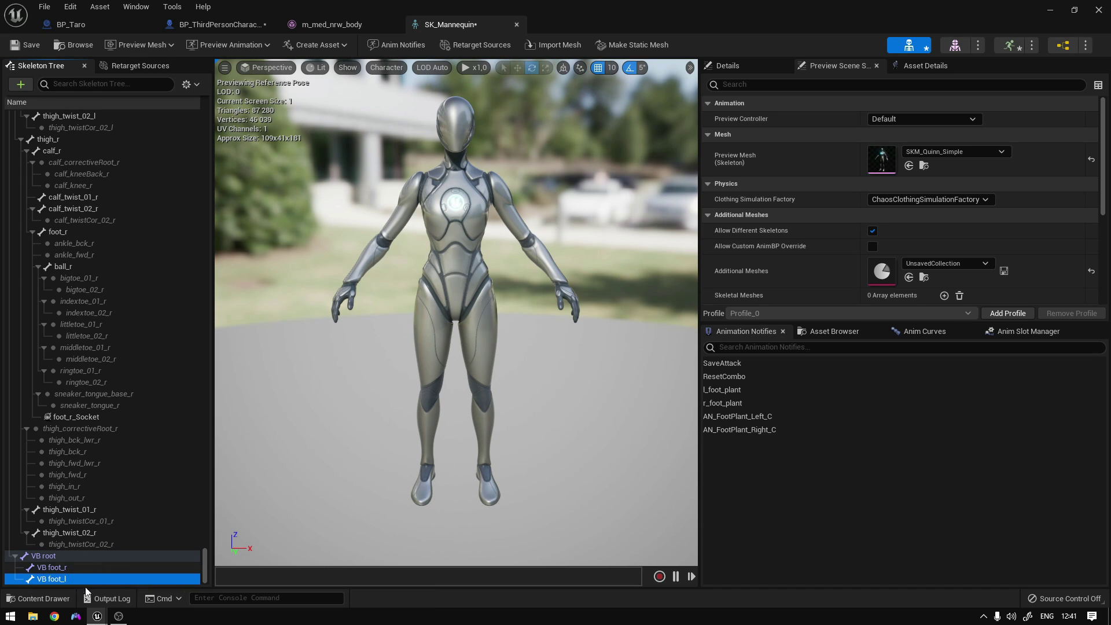
Save the SK_Mannequin skeleton and open the ABP_Manny animation blueprint assigned to the third-person character's Mesh component.
click(29, 48)
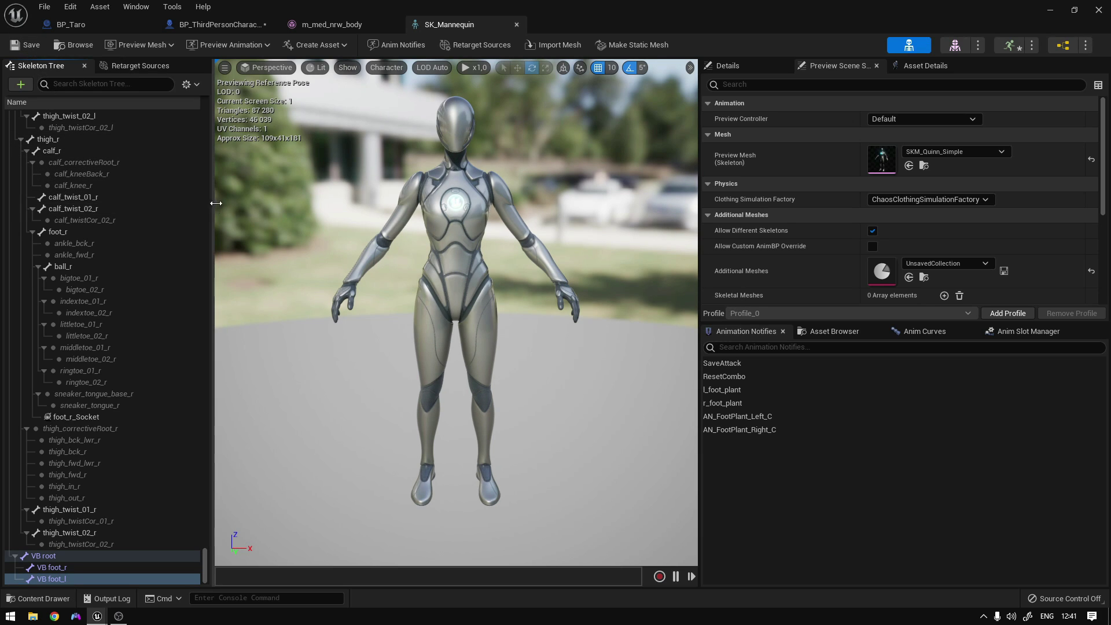
click(217, 26)
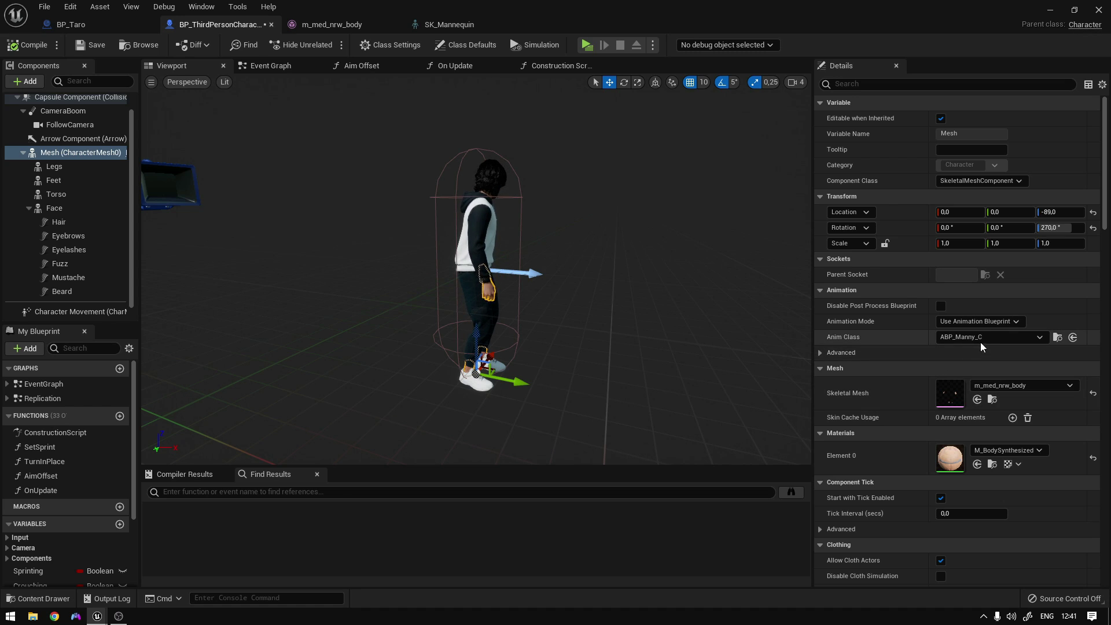
click(1057, 337)
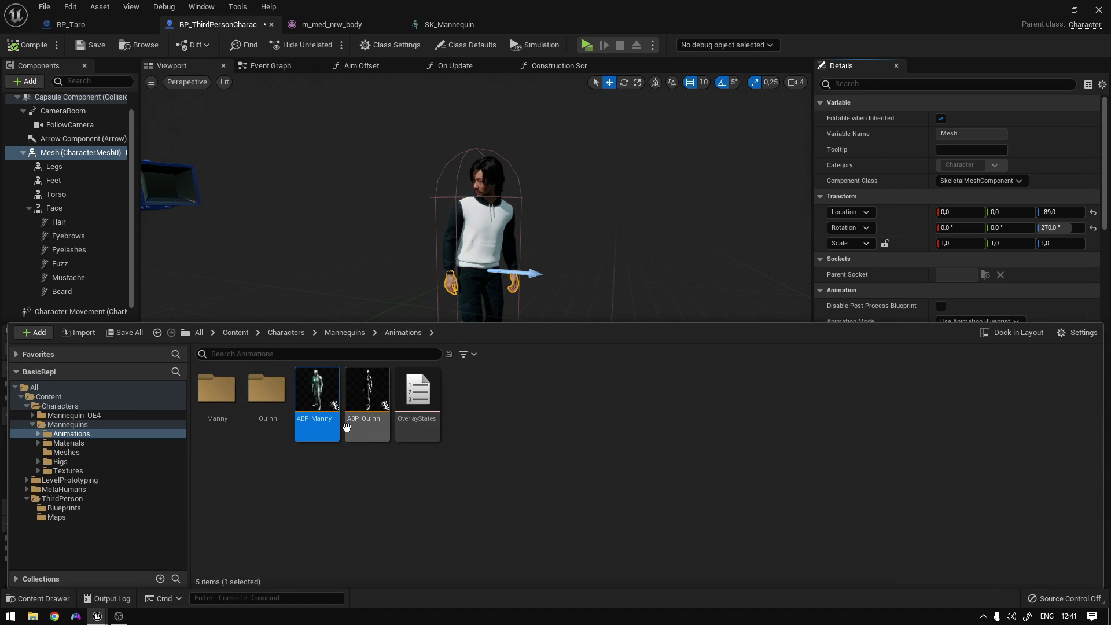
double_click(317, 389)
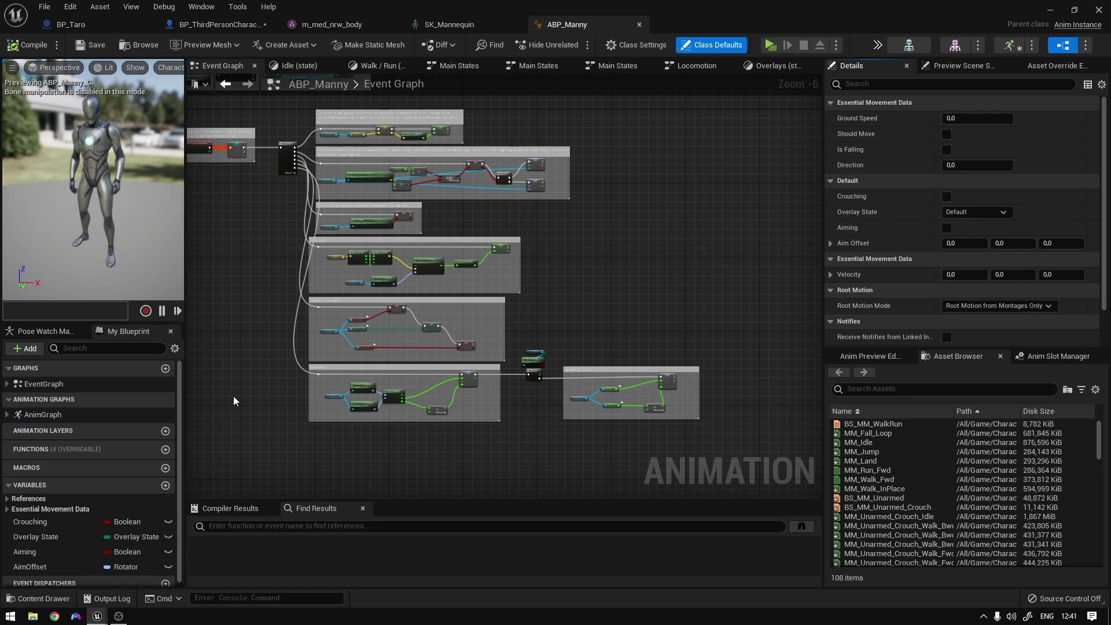
Open the CR_Mannequin_BasicFootIK asset from the Control Rig node in ABP_Manny's AnimGraph.
double_click(47, 414)
scroll(523, 363, up, 5)
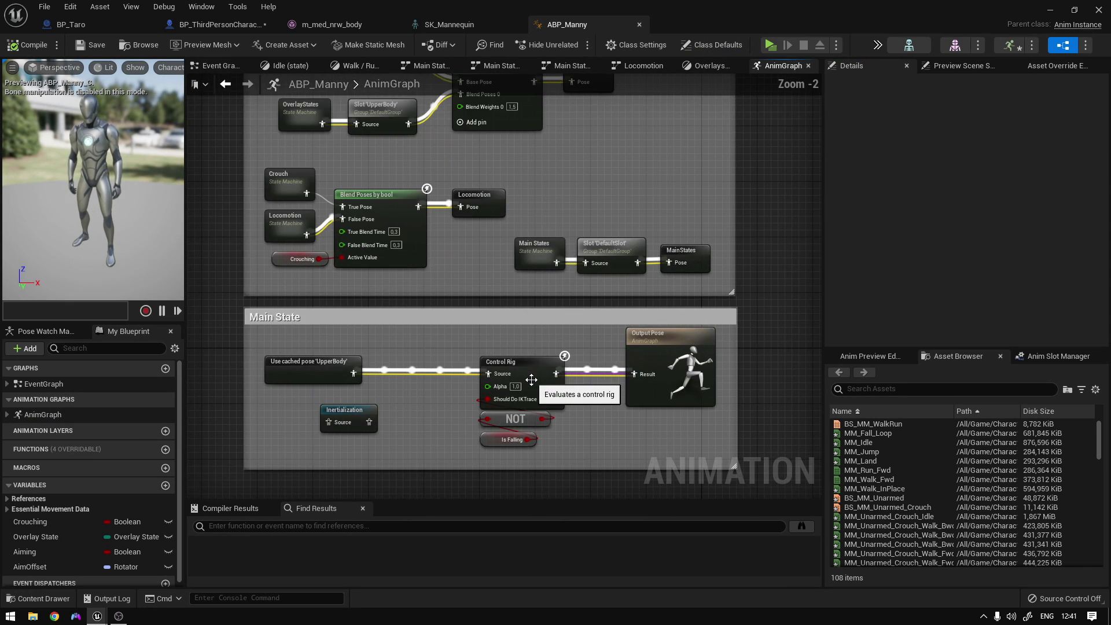
double_click(524, 362)
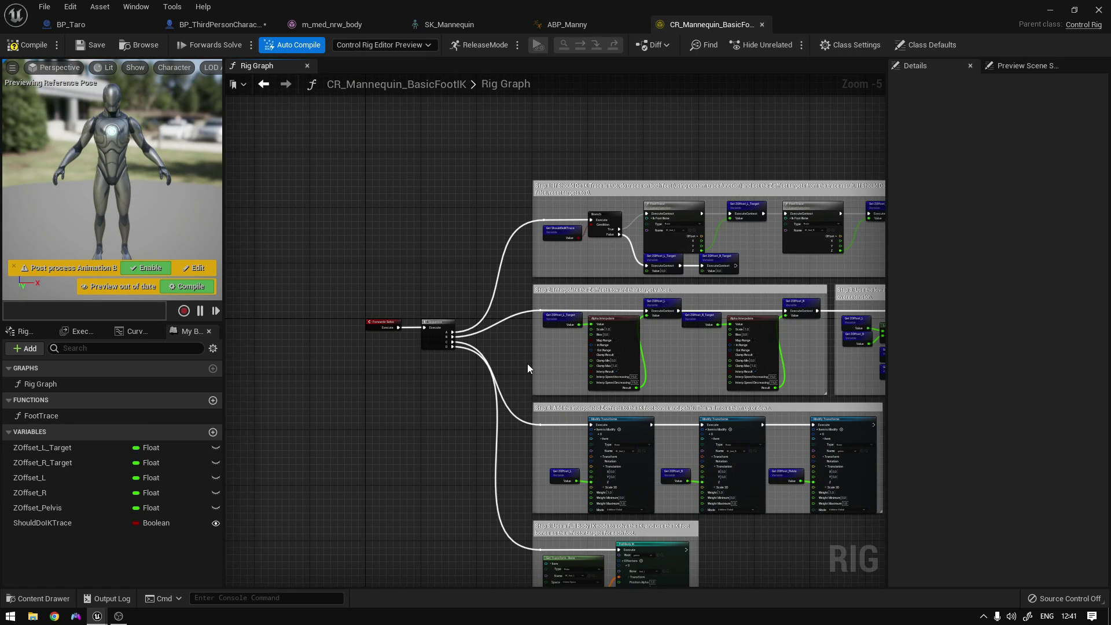
right_drag(526, 364, 385, 291)
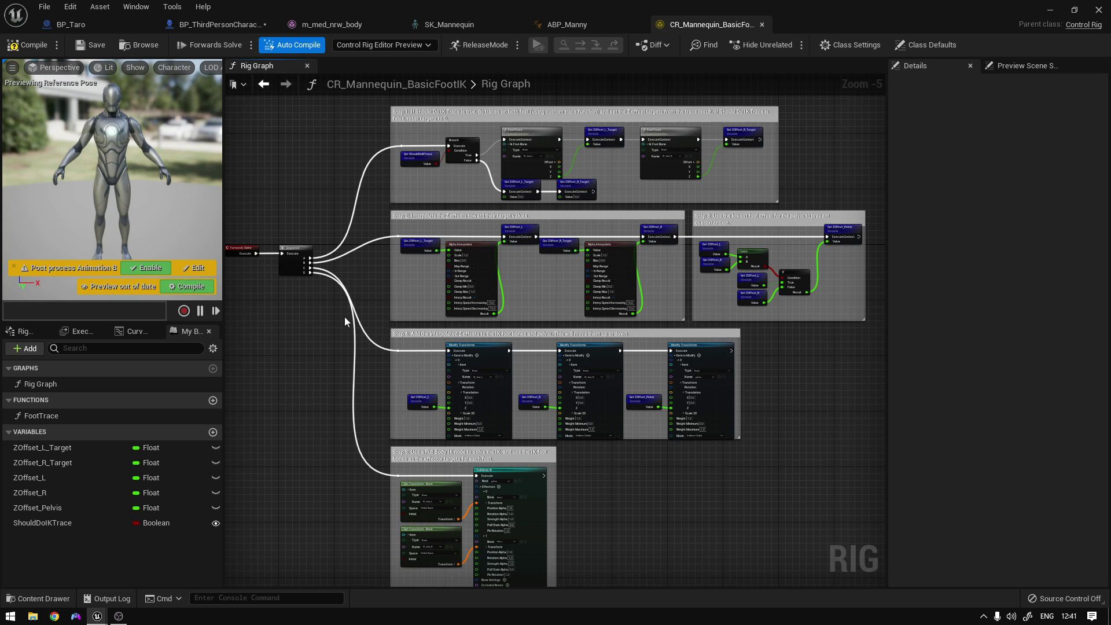
scroll(356, 296, up, 4)
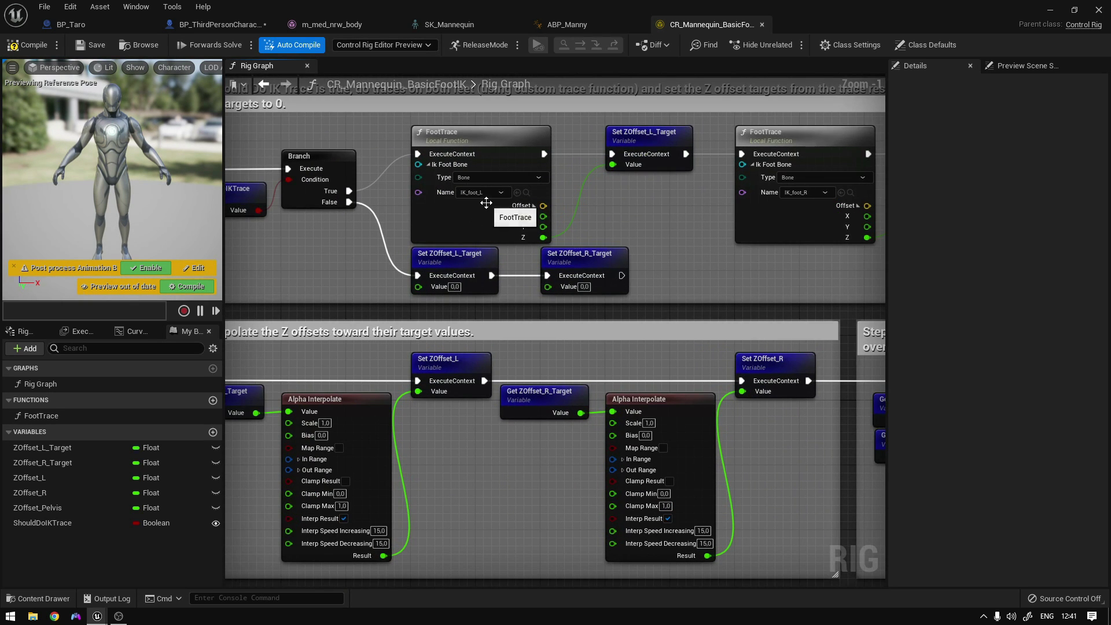
click(480, 192)
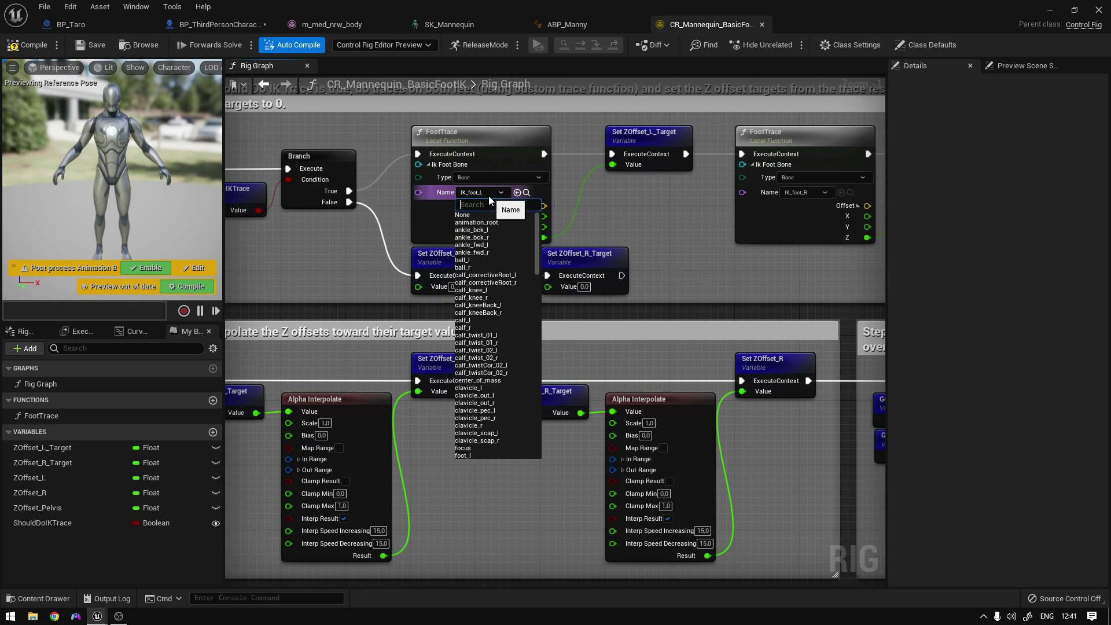
scroll(327, 290, down, 4)
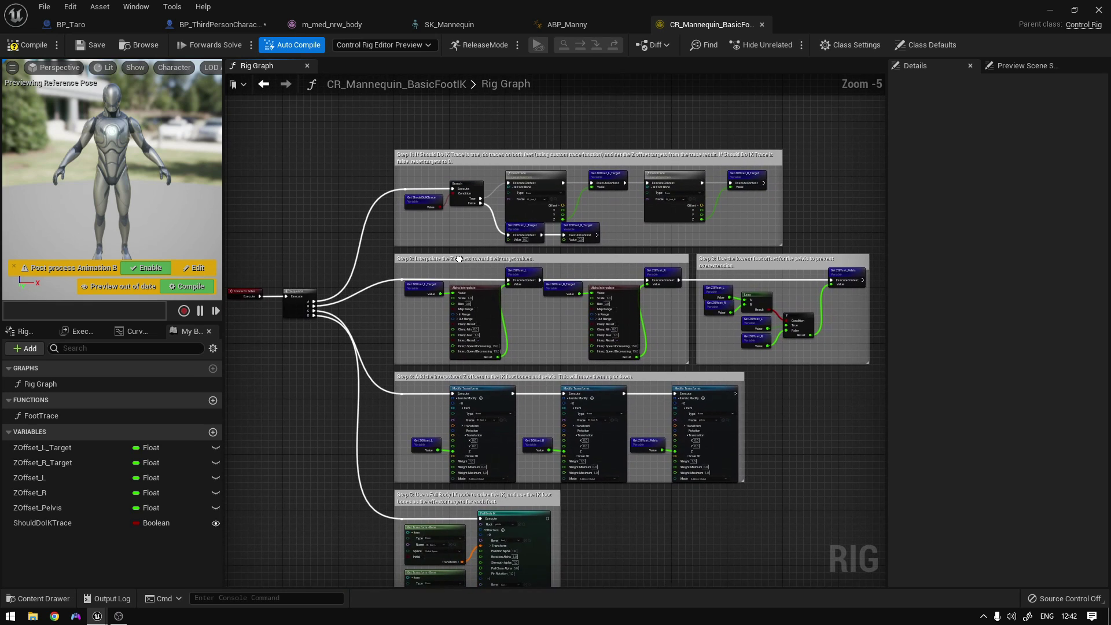
Refresh the control rig's bone hierarchy from the SKM_Quinn skeletal mesh and save the control rig.
click(24, 332)
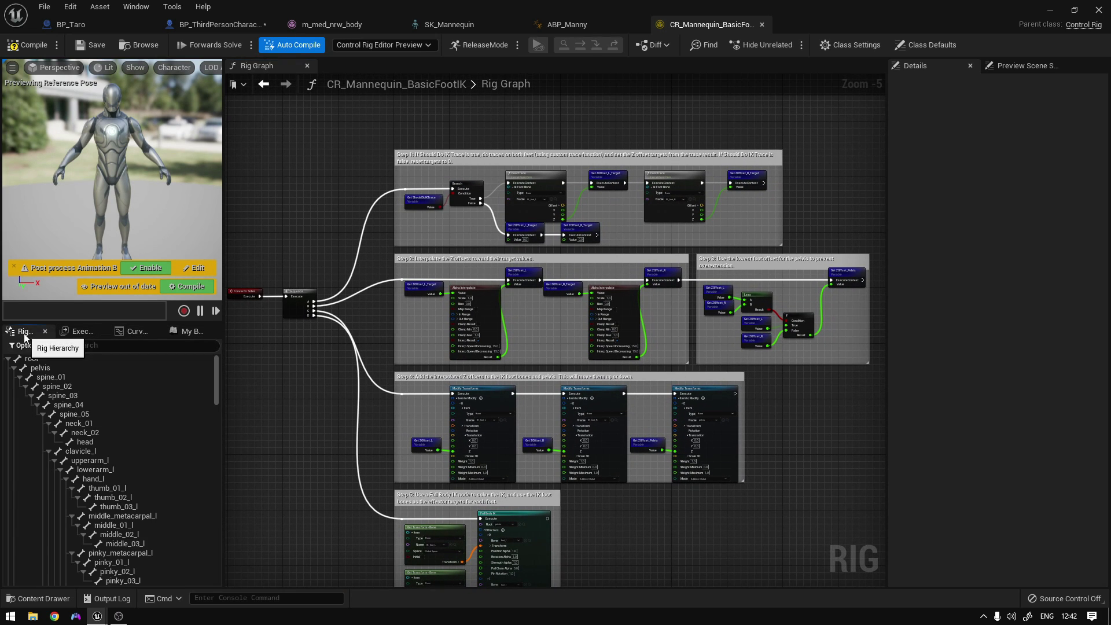
click(61, 358)
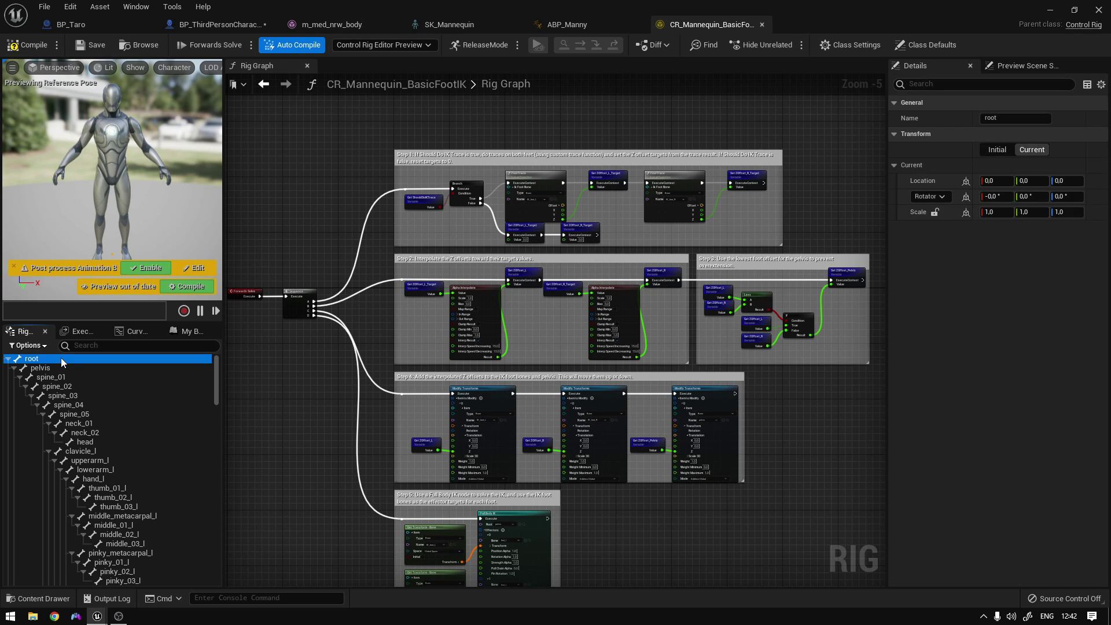
right_click(61, 357)
mouse_move(109, 346)
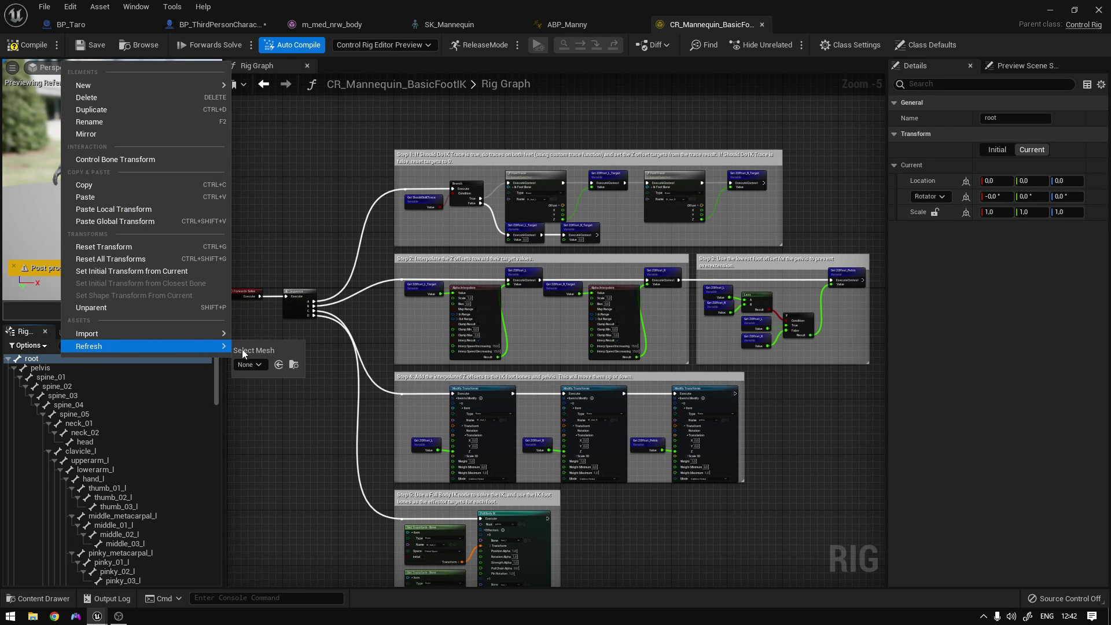
click(252, 364)
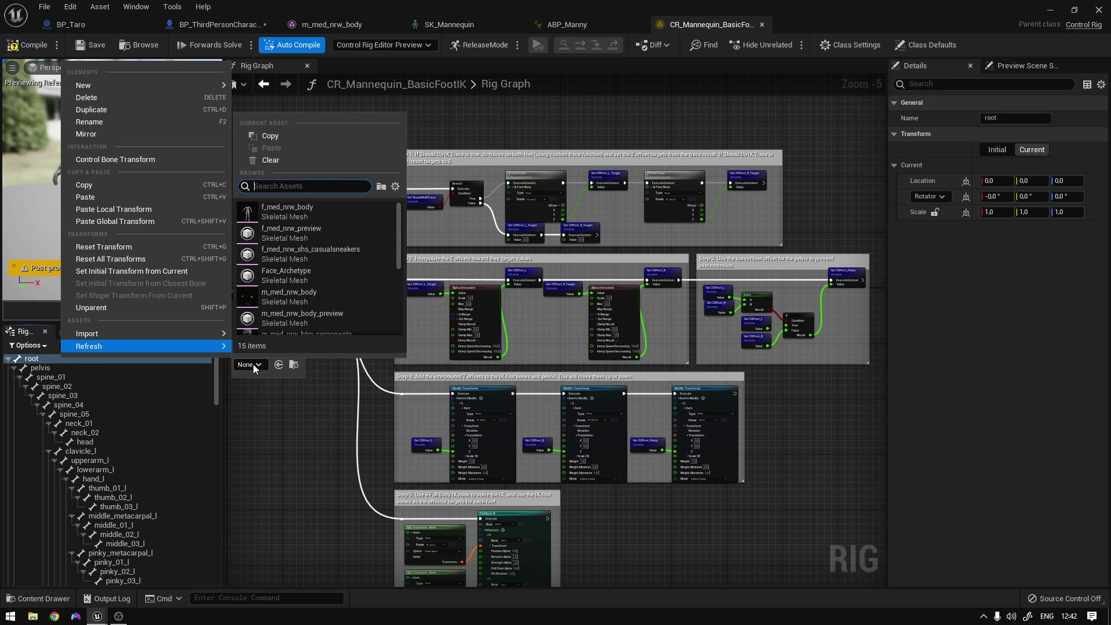
text(quinn)
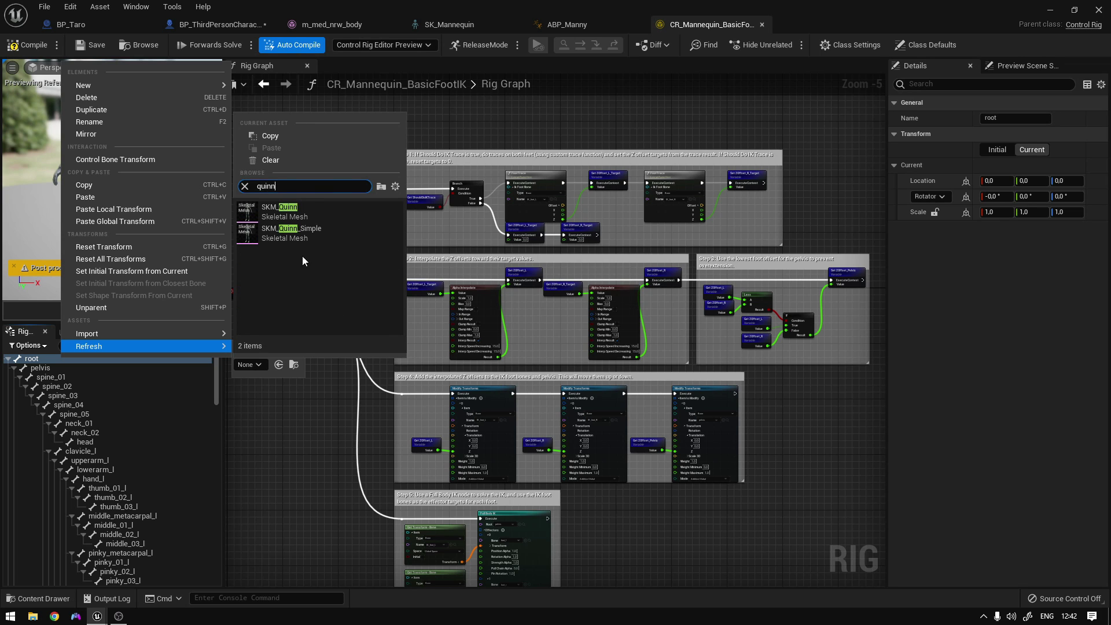
mouse_move(307, 227)
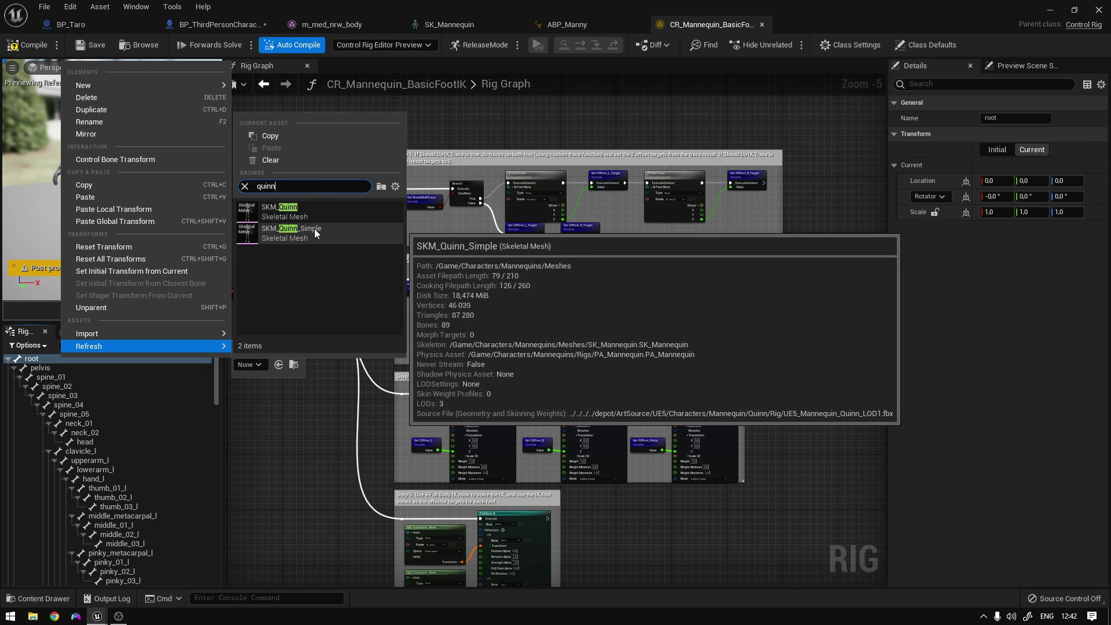
click(326, 209)
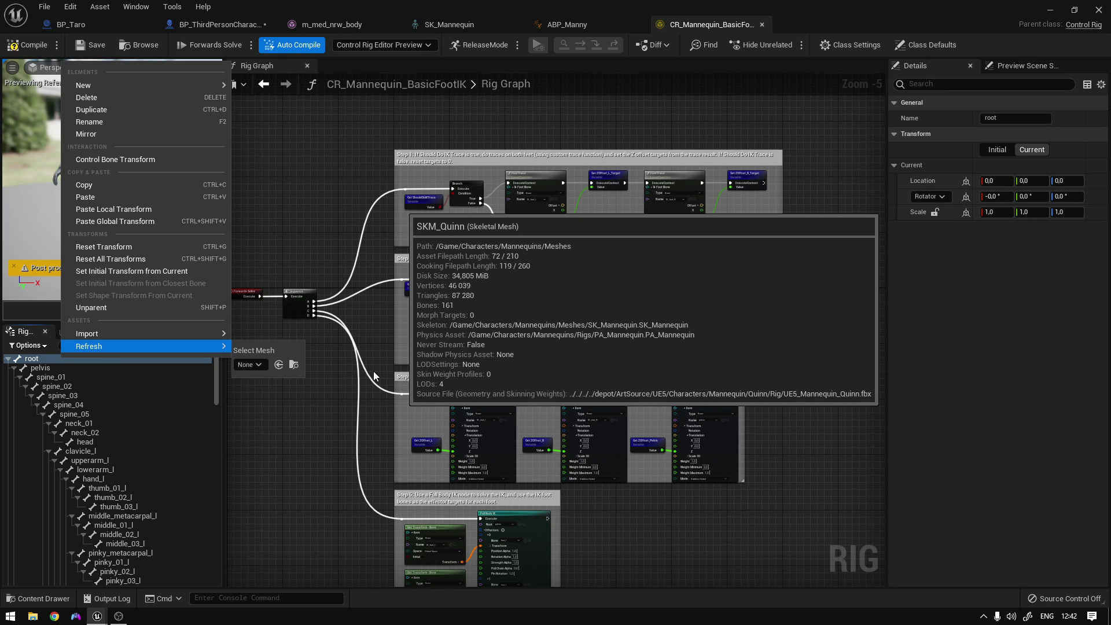
key(Escape)
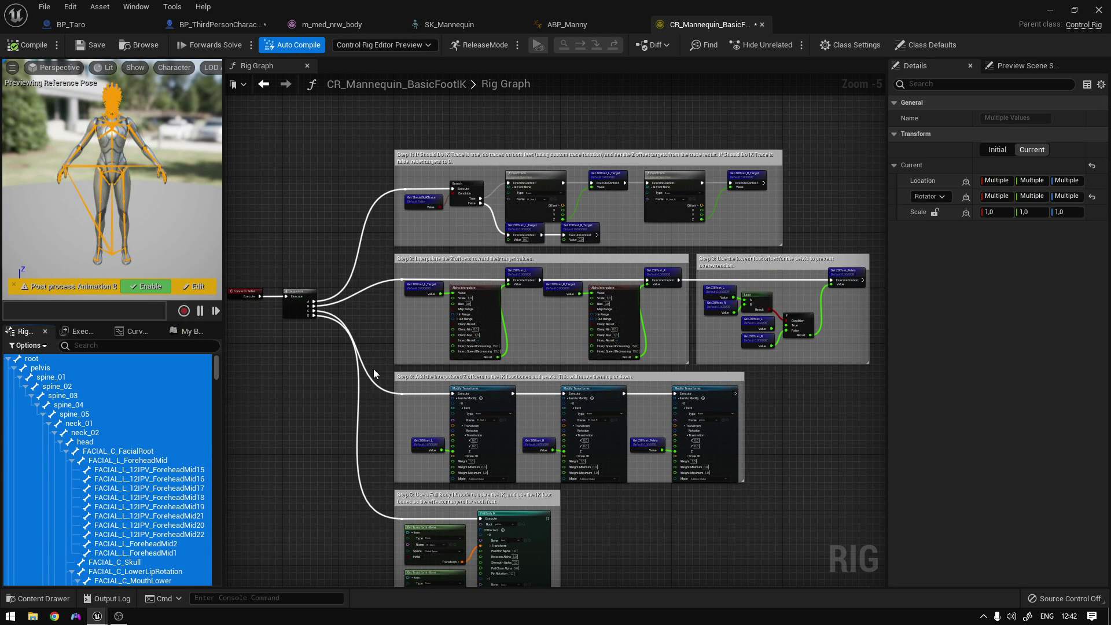
click(375, 338)
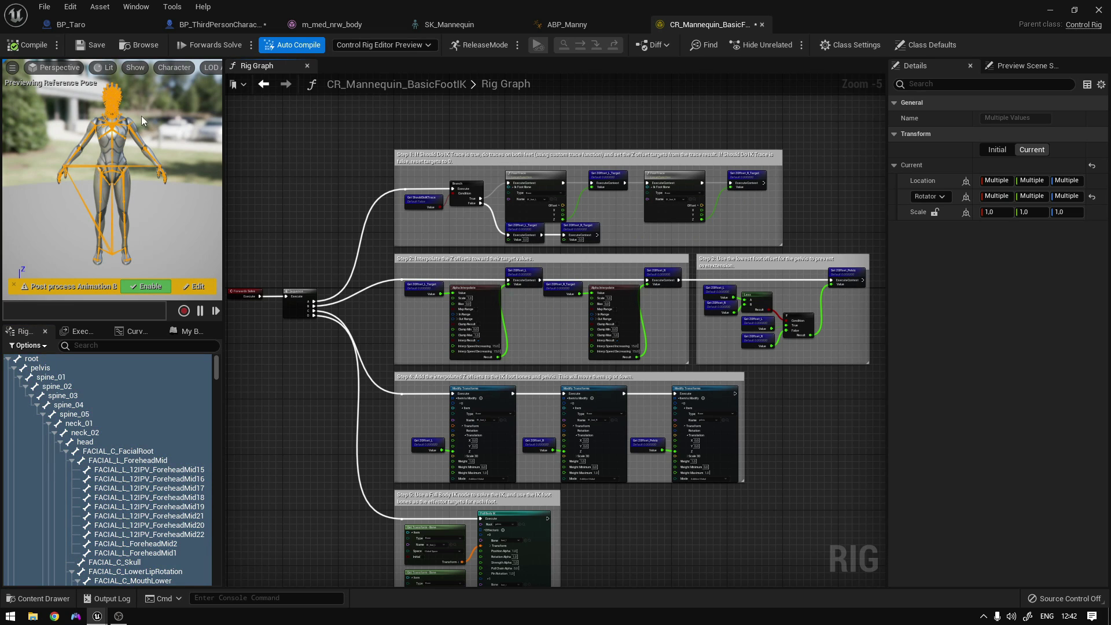
click(89, 45)
Set the Ik Foot Bone name to VB foot_l on the left FootTrace node and VB foot_r on the right one.
scroll(440, 225, up, 5)
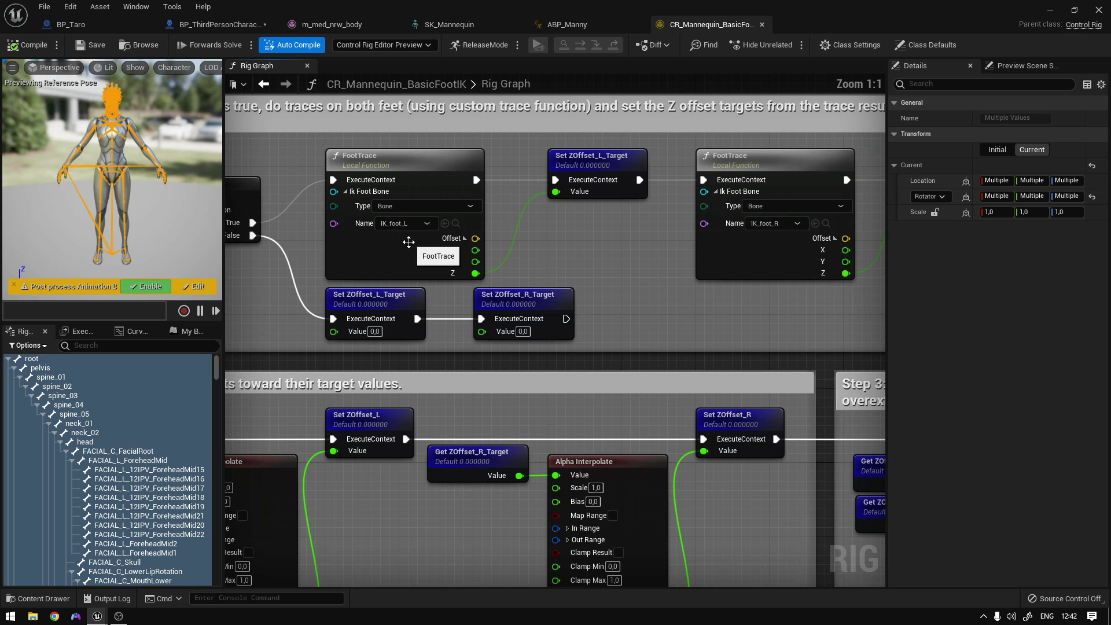
click(405, 226)
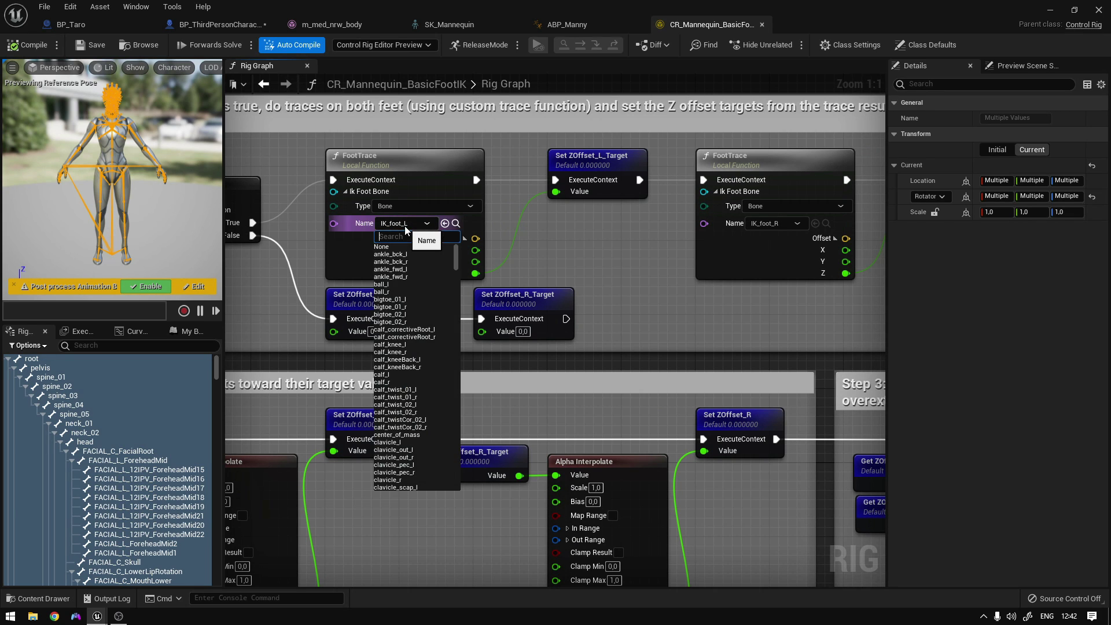
text(vb)
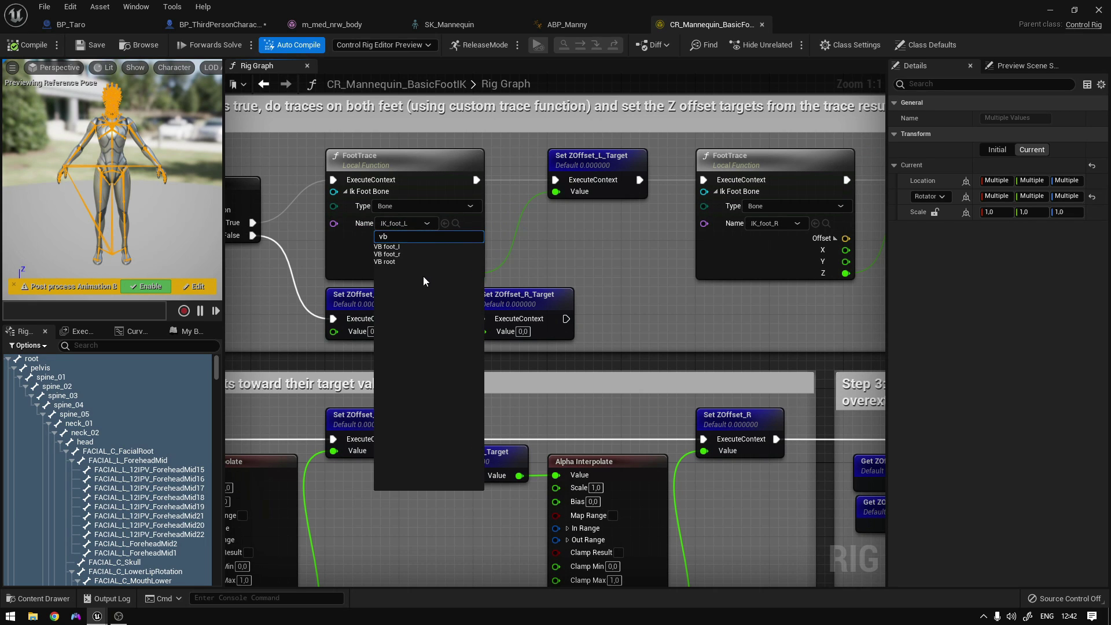
click(409, 245)
right_drag(775, 231, 555, 230)
click(554, 225)
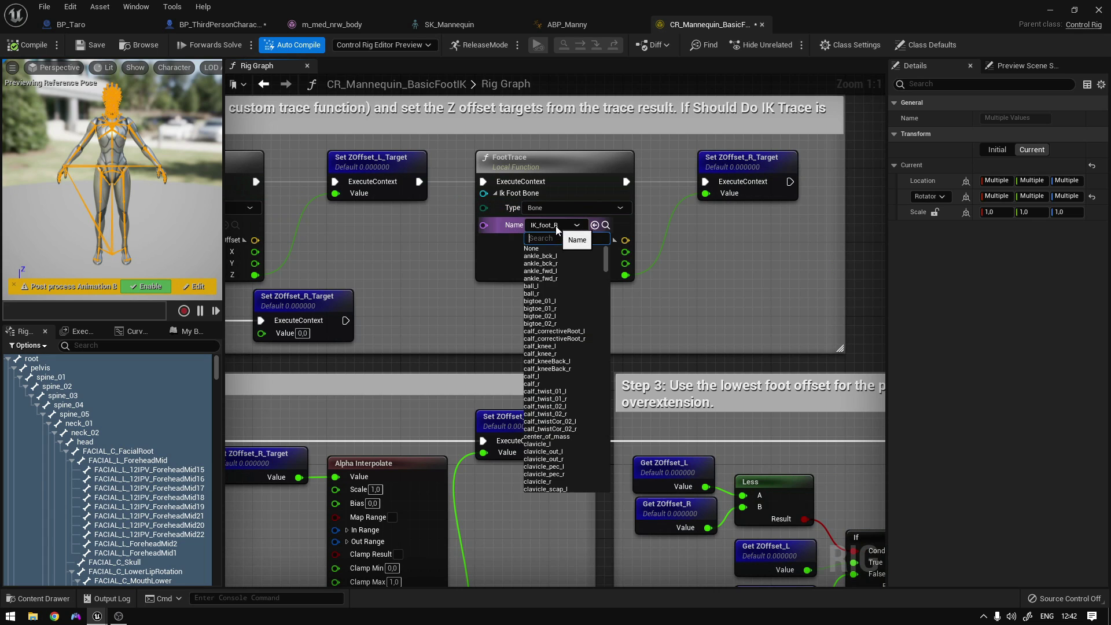
text(vb)
click(557, 256)
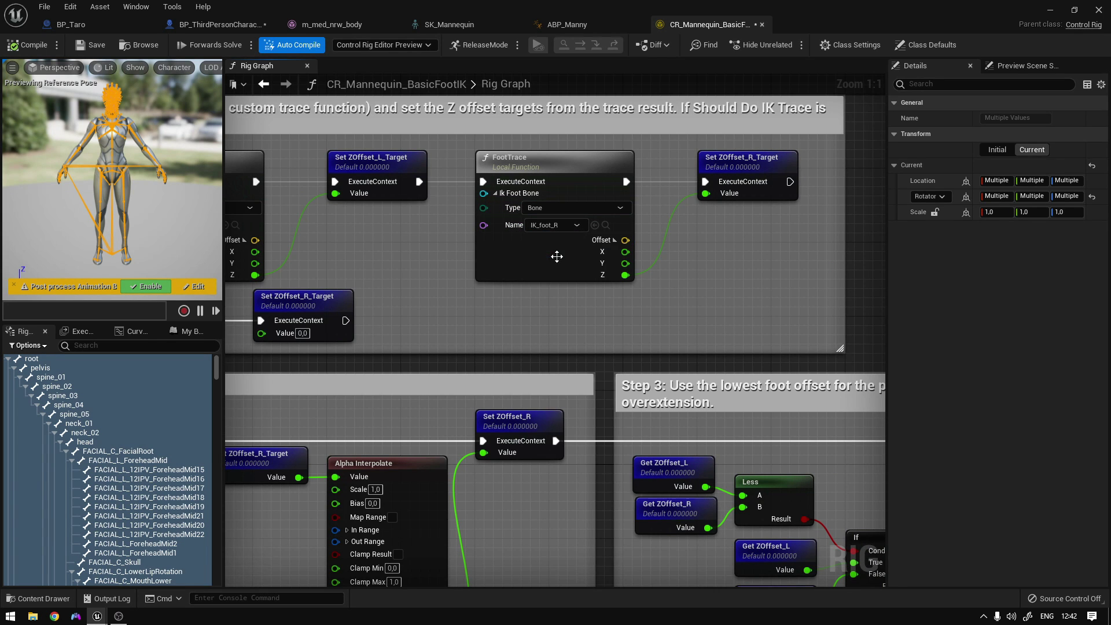
Change the IK_foot_L bone in the first Modify Transforms node of Step 4 to VB foot_l.
right_drag(457, 298, 654, 209)
scroll(655, 209, down, 1)
right_drag(494, 302, 616, 184)
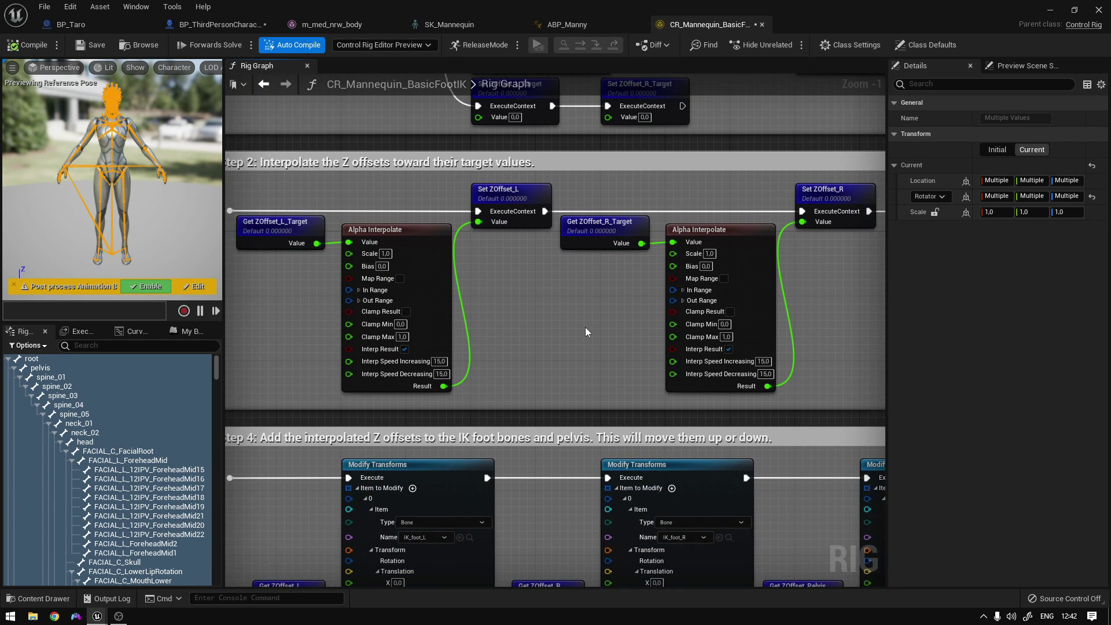
right_drag(585, 328, 545, 176)
right_drag(374, 346, 436, 263)
scroll(436, 263, up, 1)
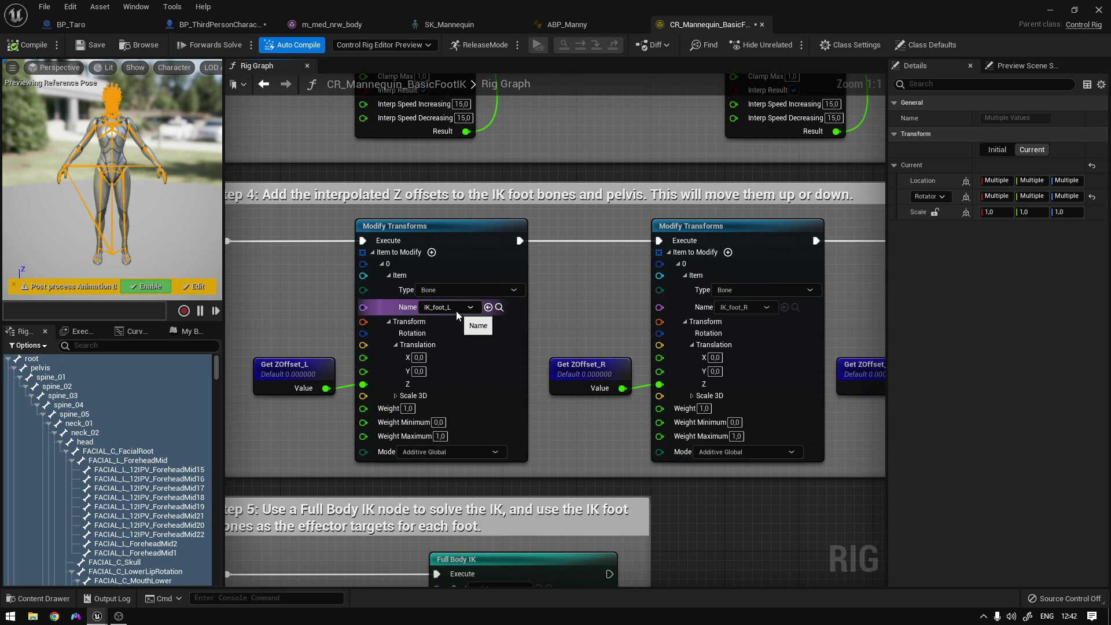
click(456, 311)
text(vb)
click(454, 330)
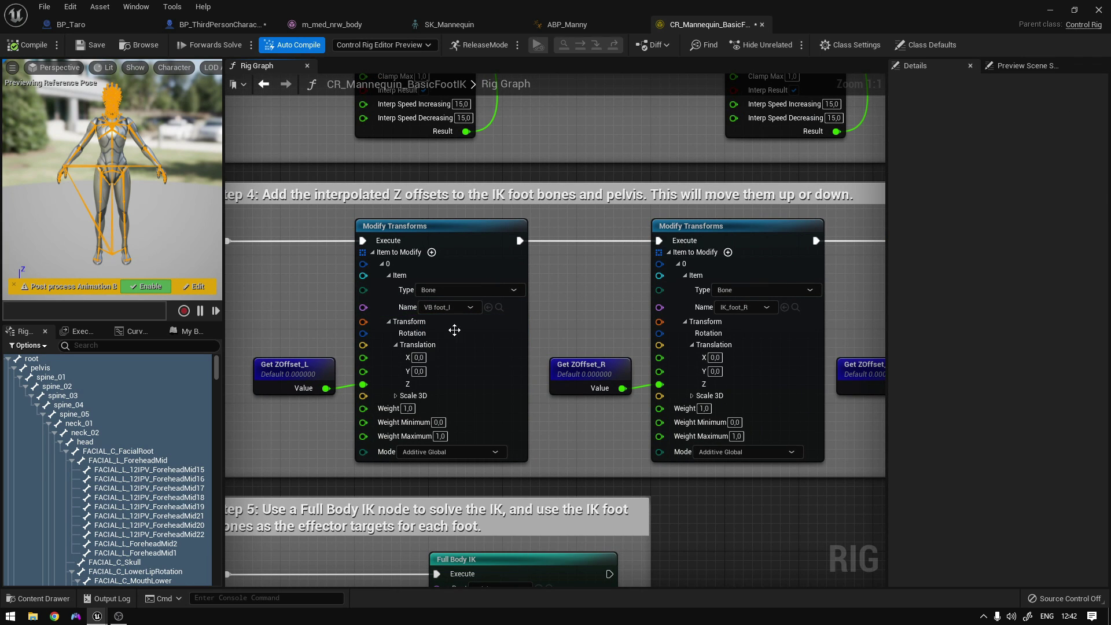
Change the IK_foot_R bone in the second Modify Transforms node of Step 4 to VB foot_r.
right_drag(597, 294, 396, 297)
click(558, 309)
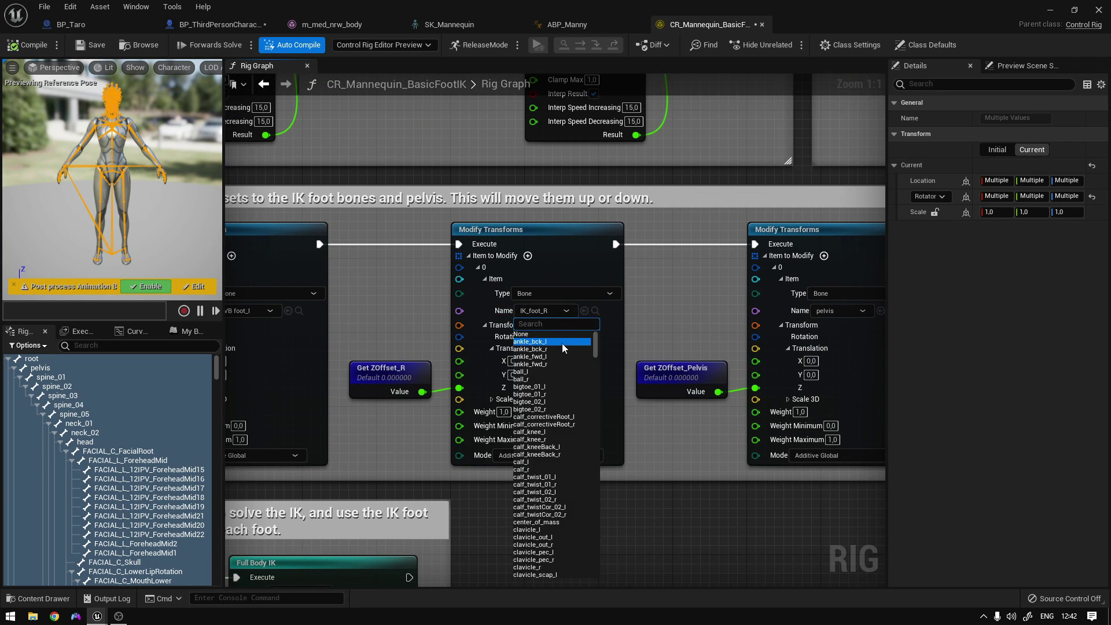
text(vb)
click(551, 339)
Set the two Get Transform - Bone nodes feeding Full Body IK to VB foot_l and VB foot_r, and save the control rig.
right_drag(462, 408, 728, 141)
right_drag(421, 365, 486, 269)
click(445, 285)
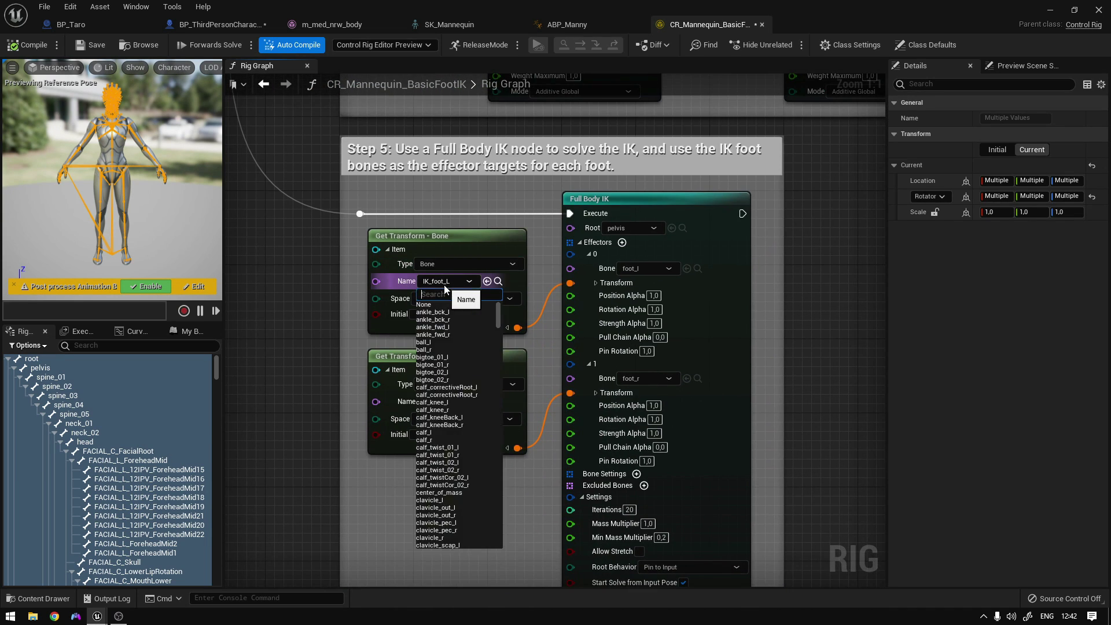
text(vb)
click(451, 303)
click(441, 402)
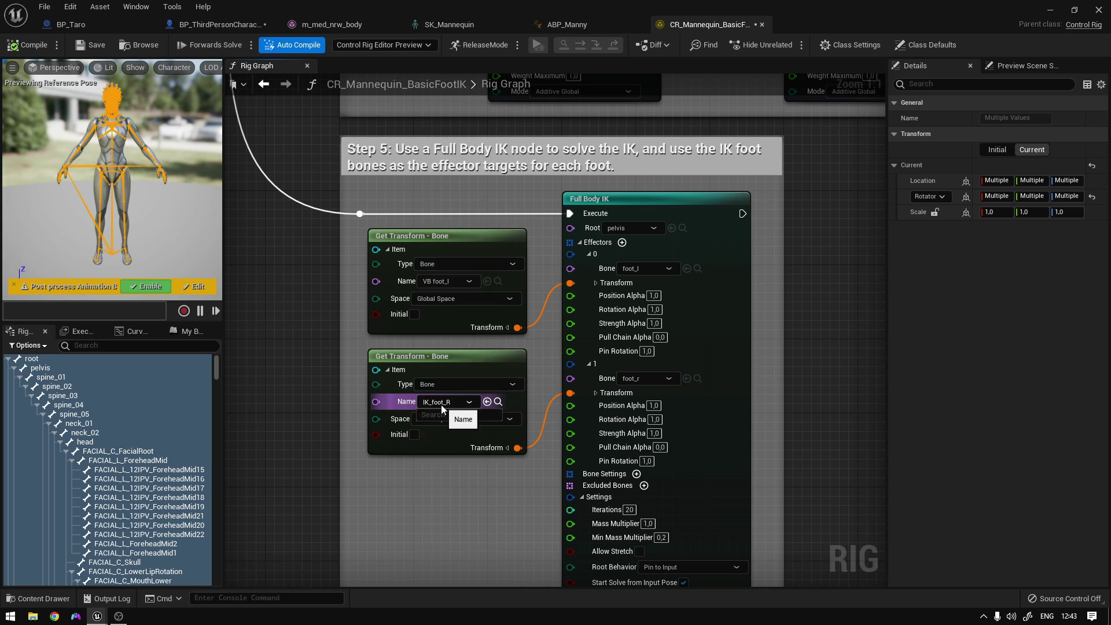
text(vb)
click(449, 160)
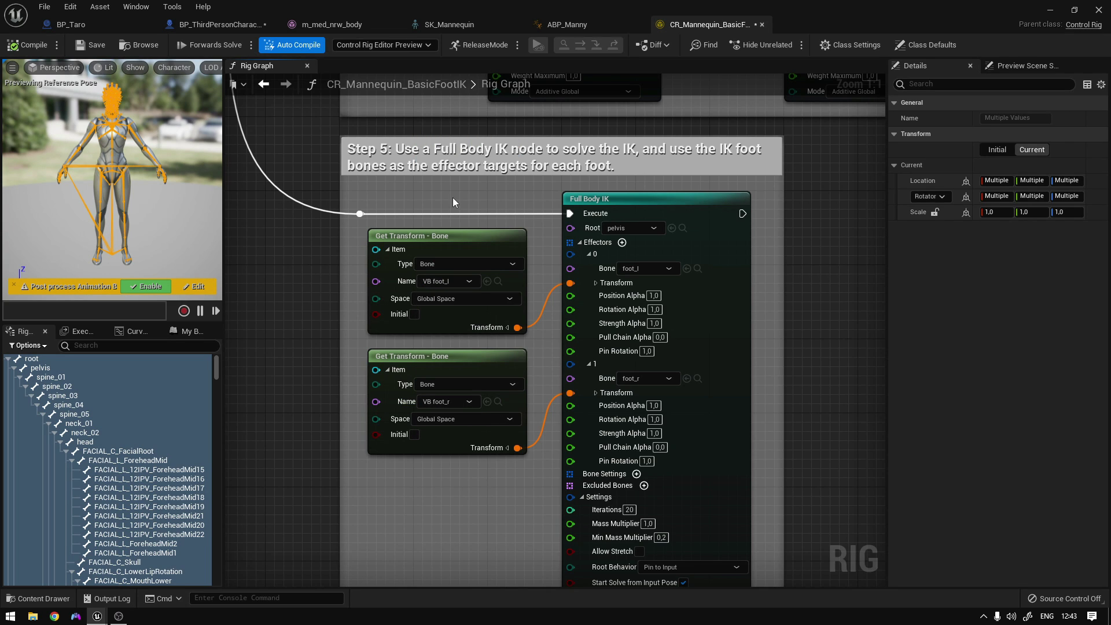
click(85, 46)
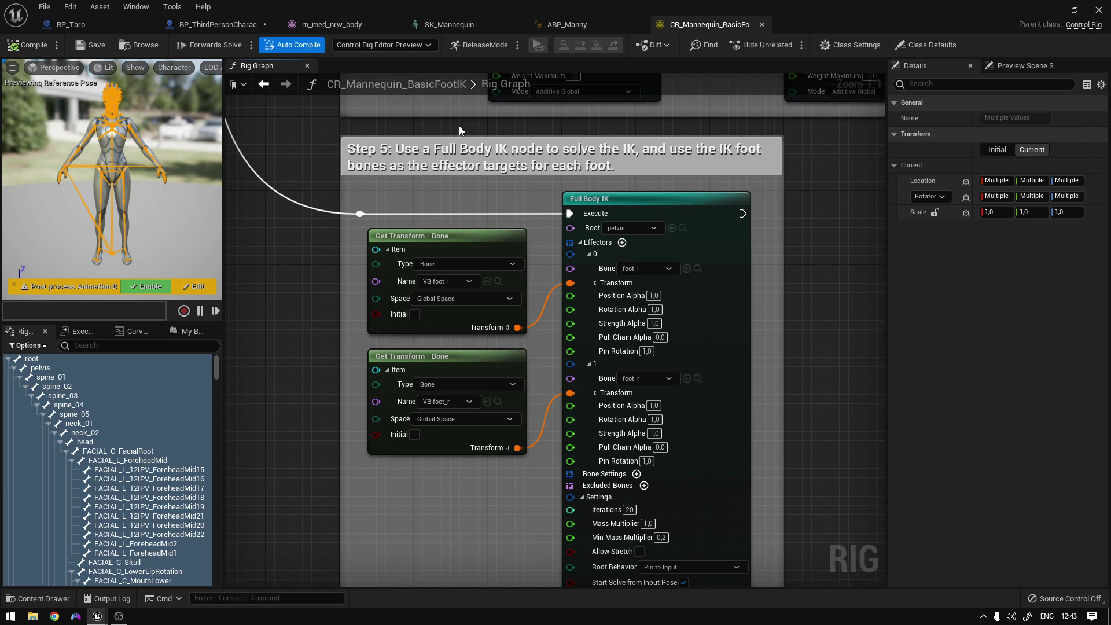
Save the BP_ThirdPersonCharacter blueprint and start a play session.
click(251, 26)
click(89, 44)
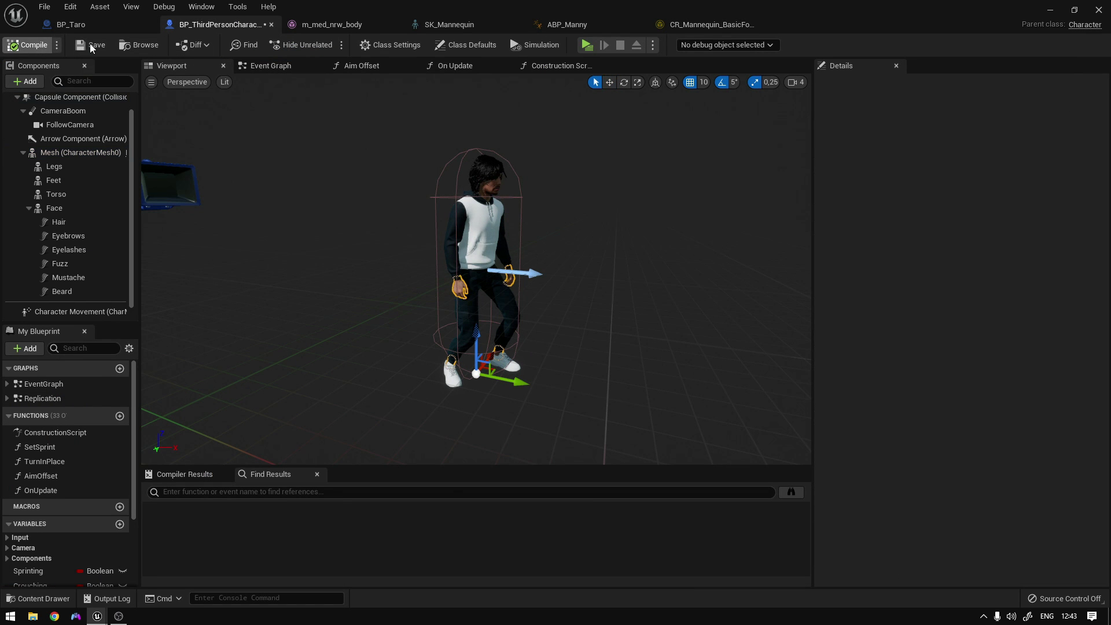
click(587, 45)
Run, sprint, turn and jump with the character around the level to test the MetaHuman's animations and foot IK.
key(w)
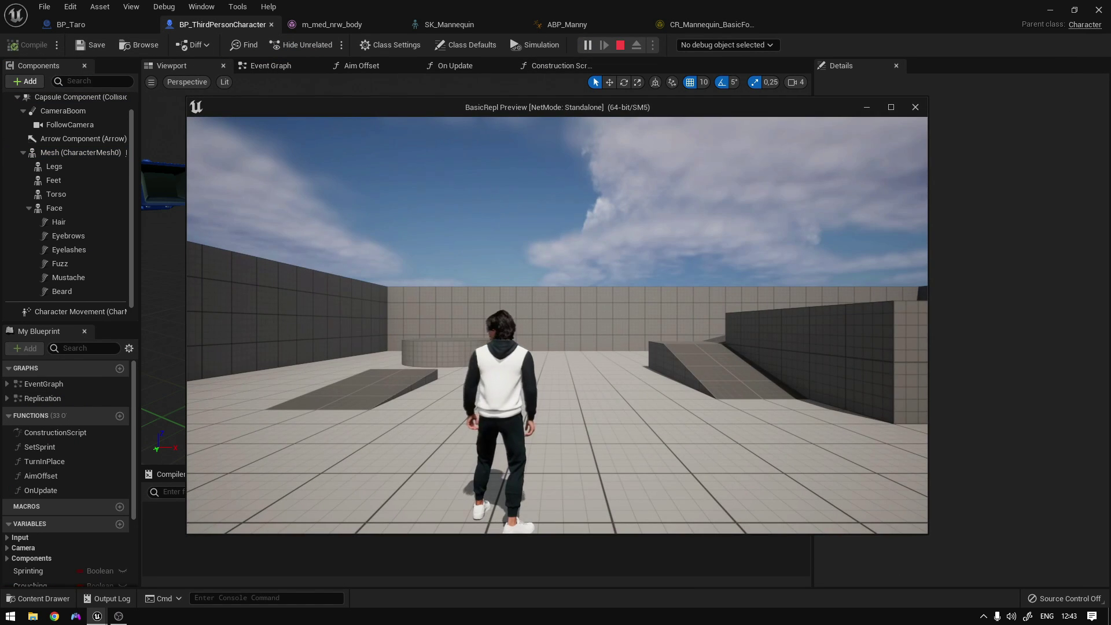
key(shift)
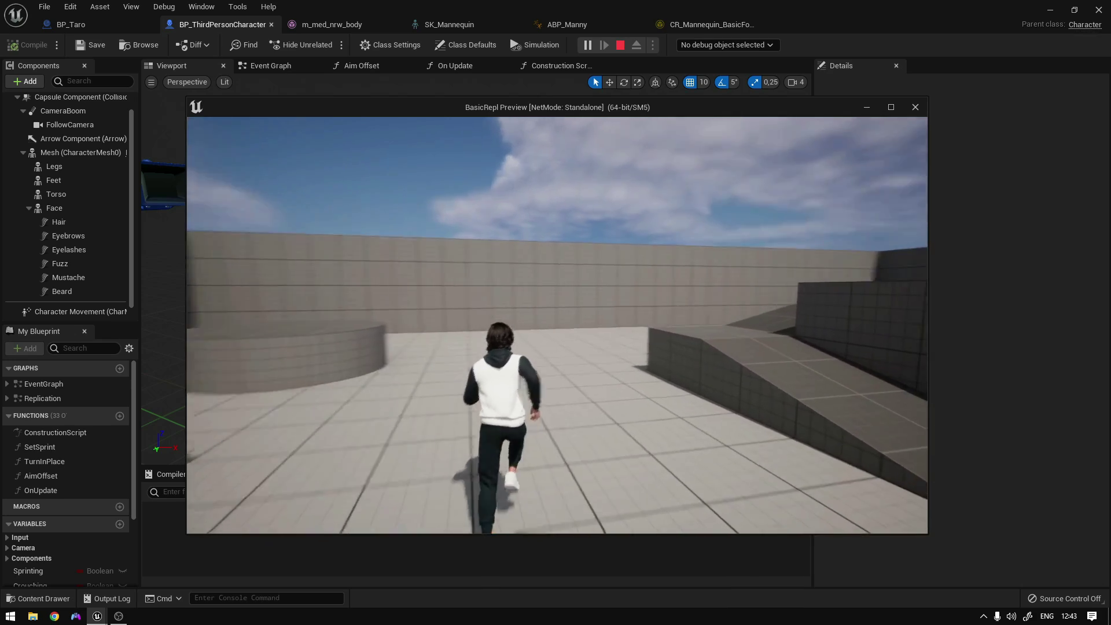
key(d)
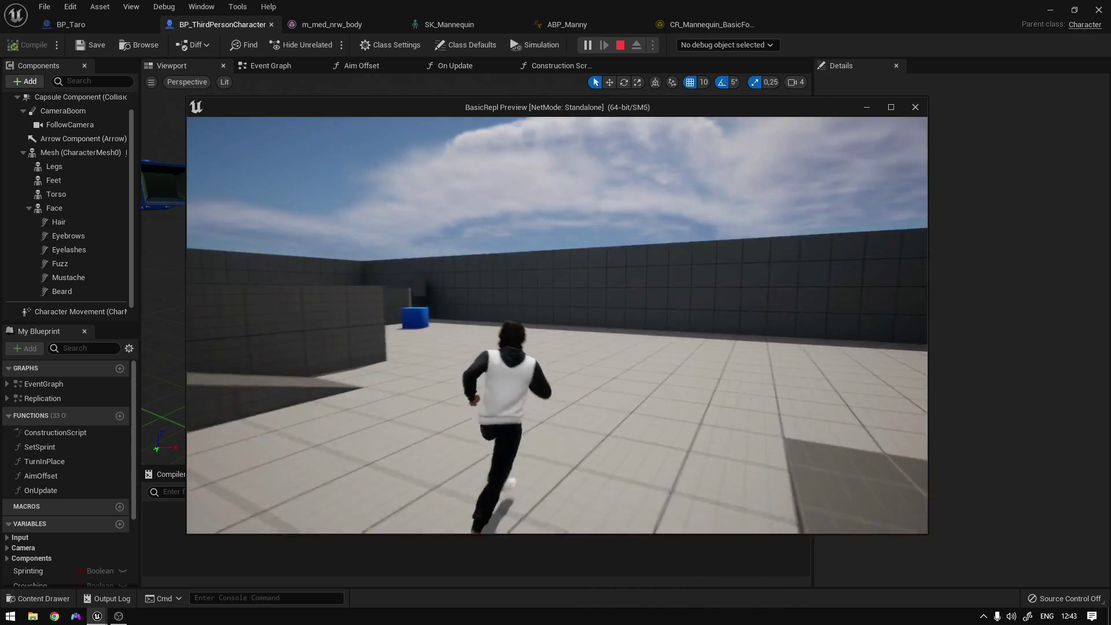
key(space)
key(w)
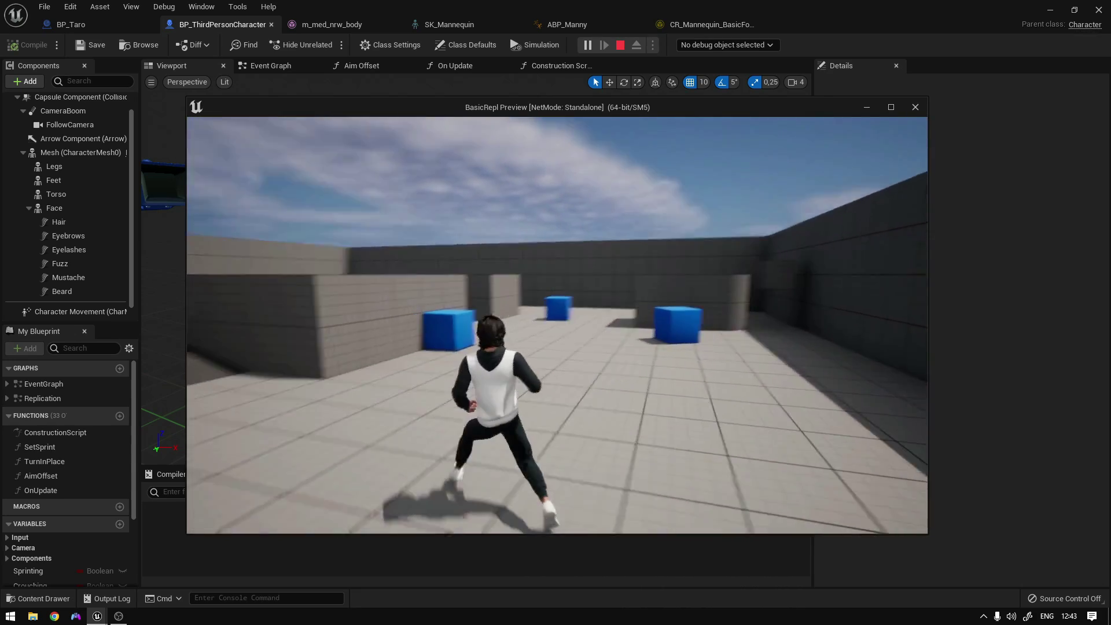
key(w)
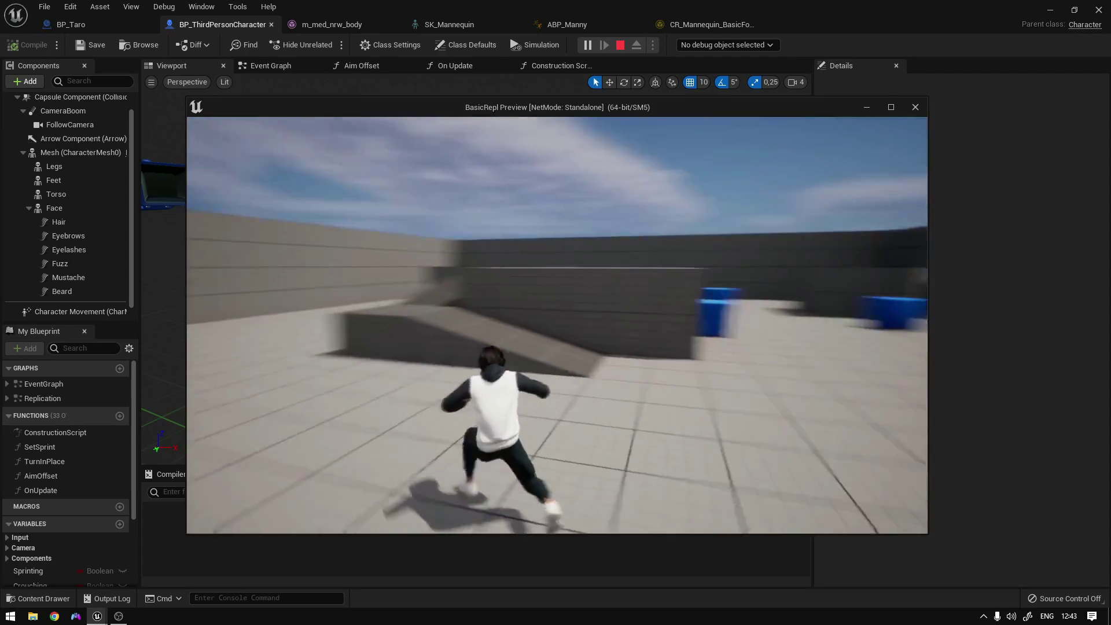